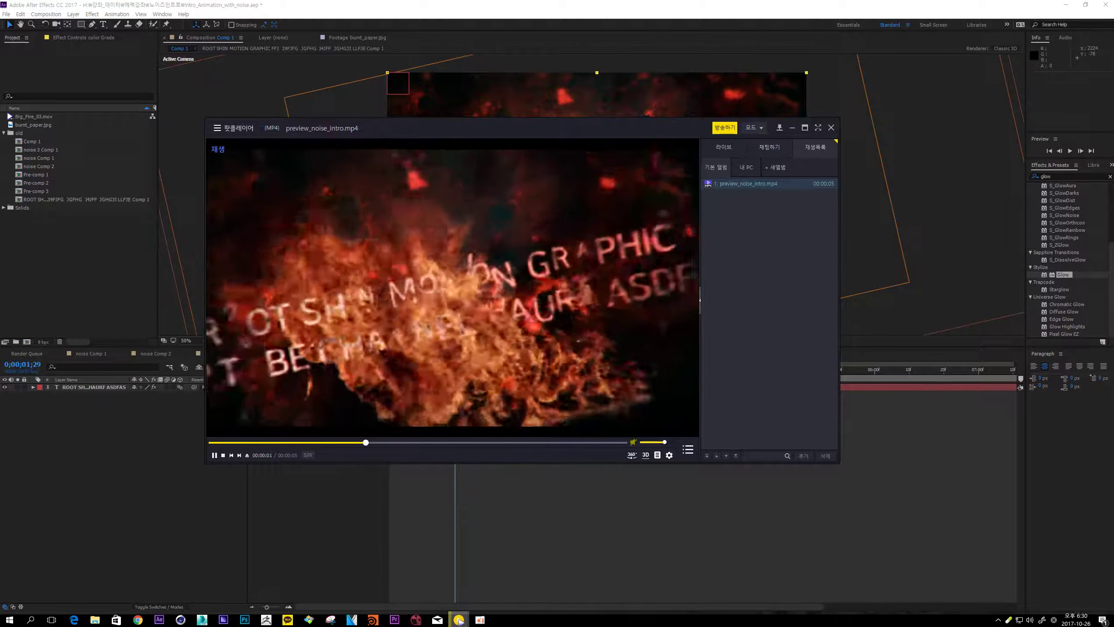
- Pause the preview clip, switch to Chrome and replay the opening of the YouTube reference video, pausing on its title text
click(615, 352)
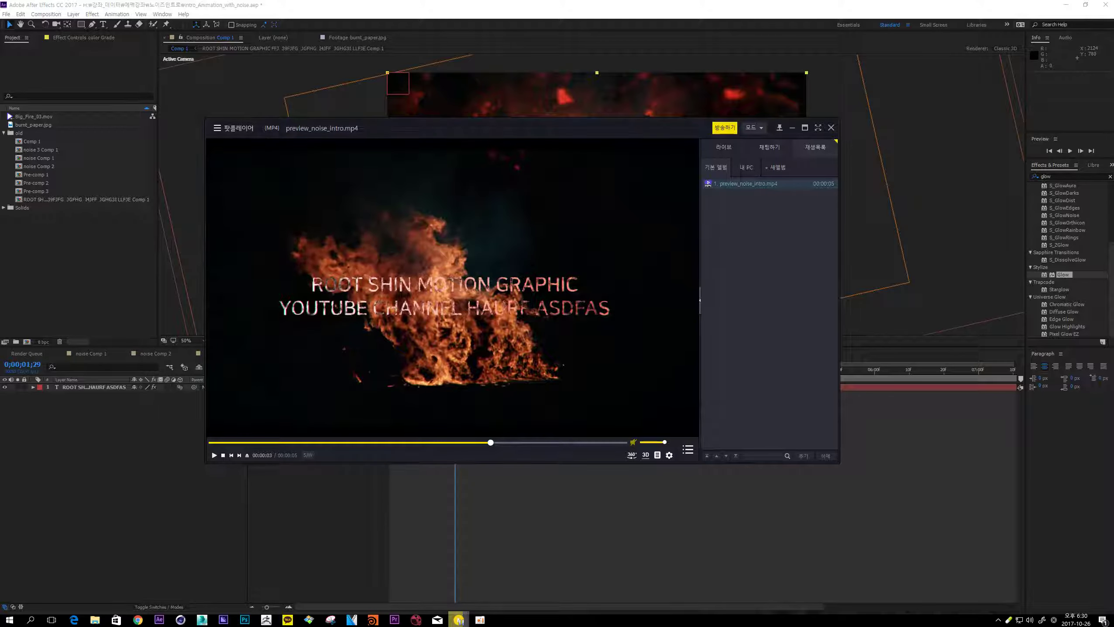
click(138, 619)
key(0)
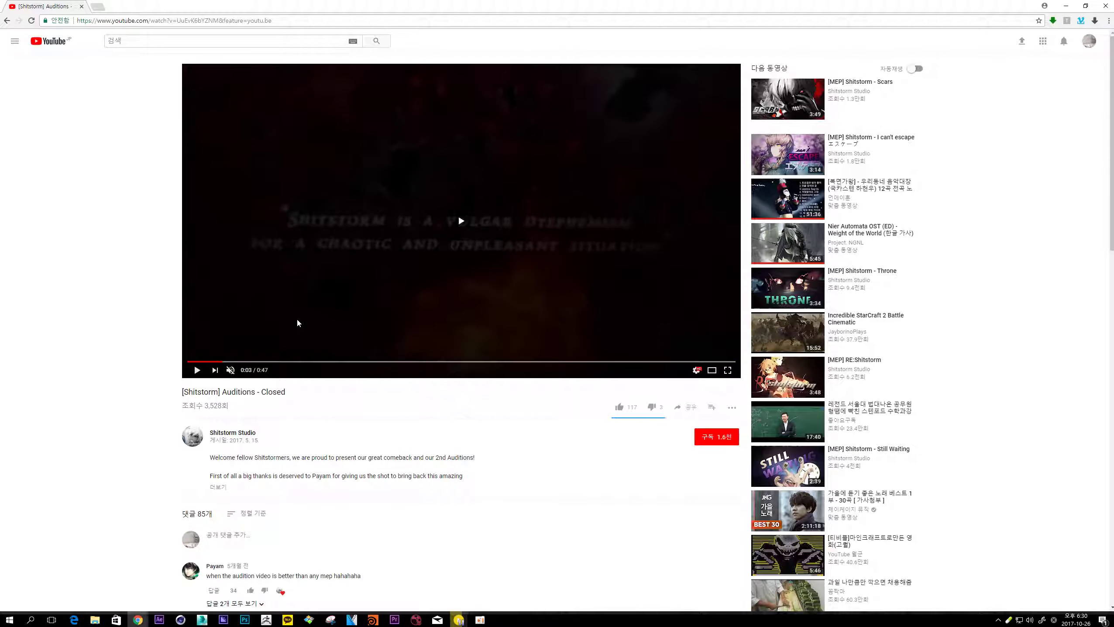
click(297, 326)
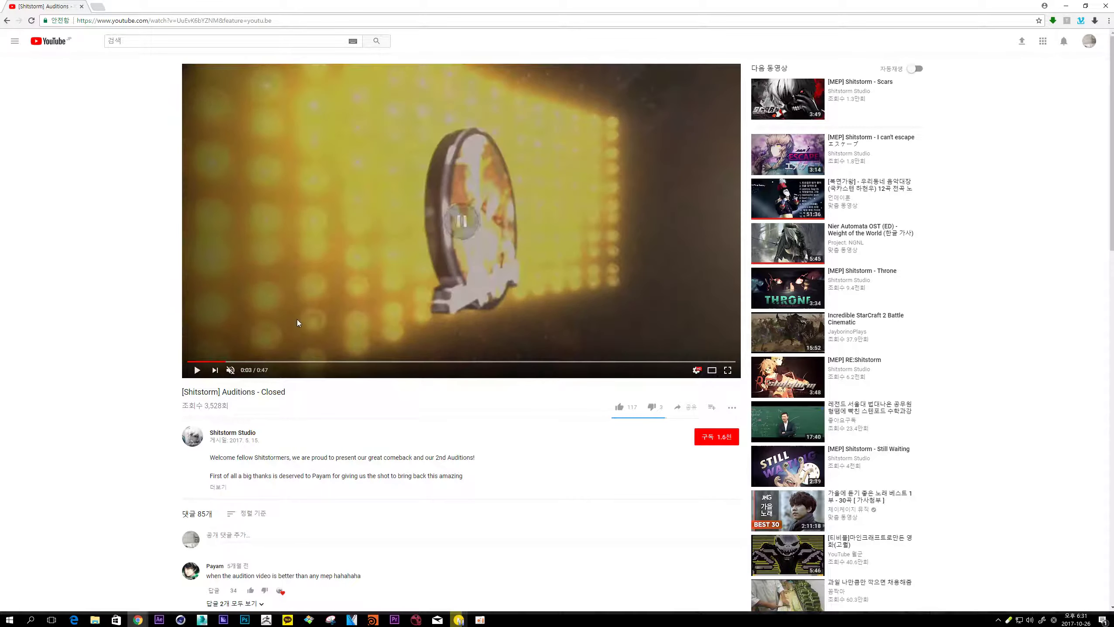
key(0)
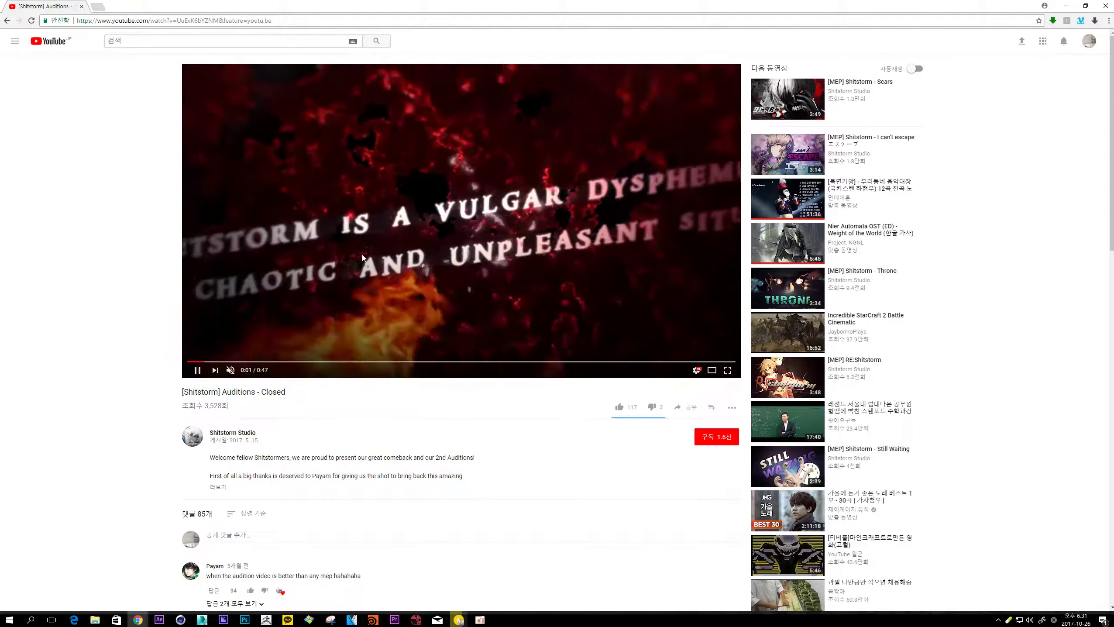
click(333, 207)
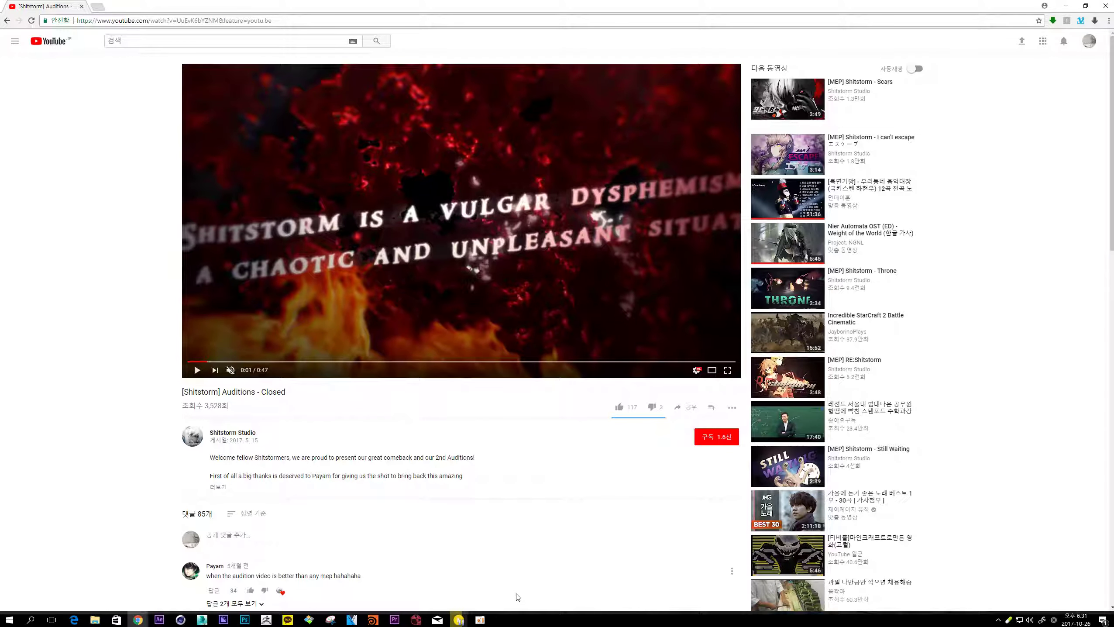
- Switch to the preview_noise_intro.mp4 player and replay the clip to compare it with the reference
mouse_move(460, 619)
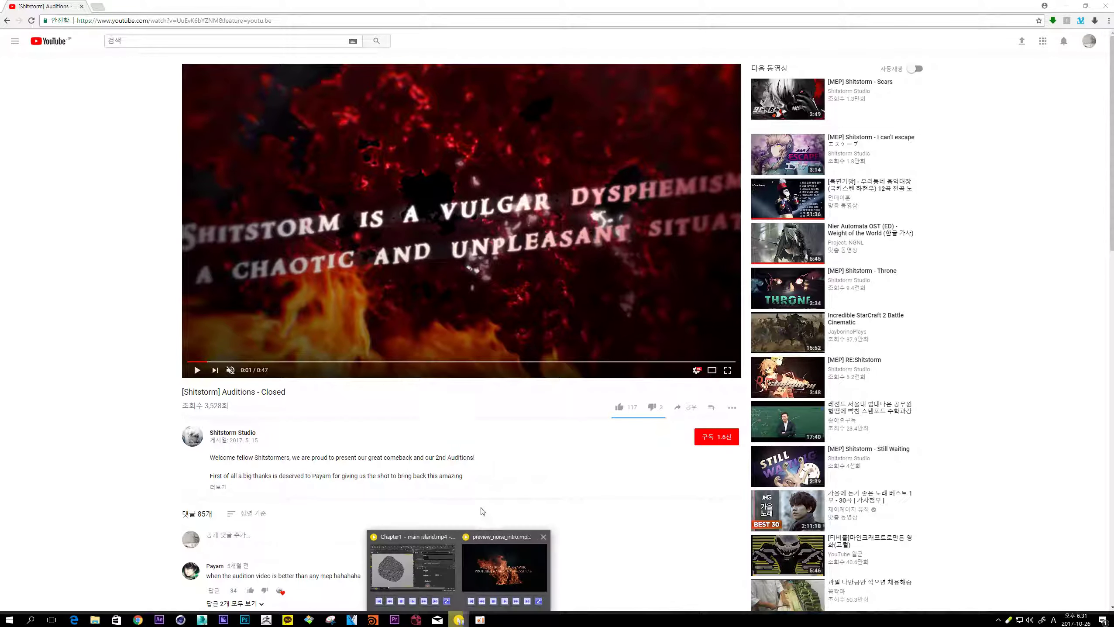
click(505, 571)
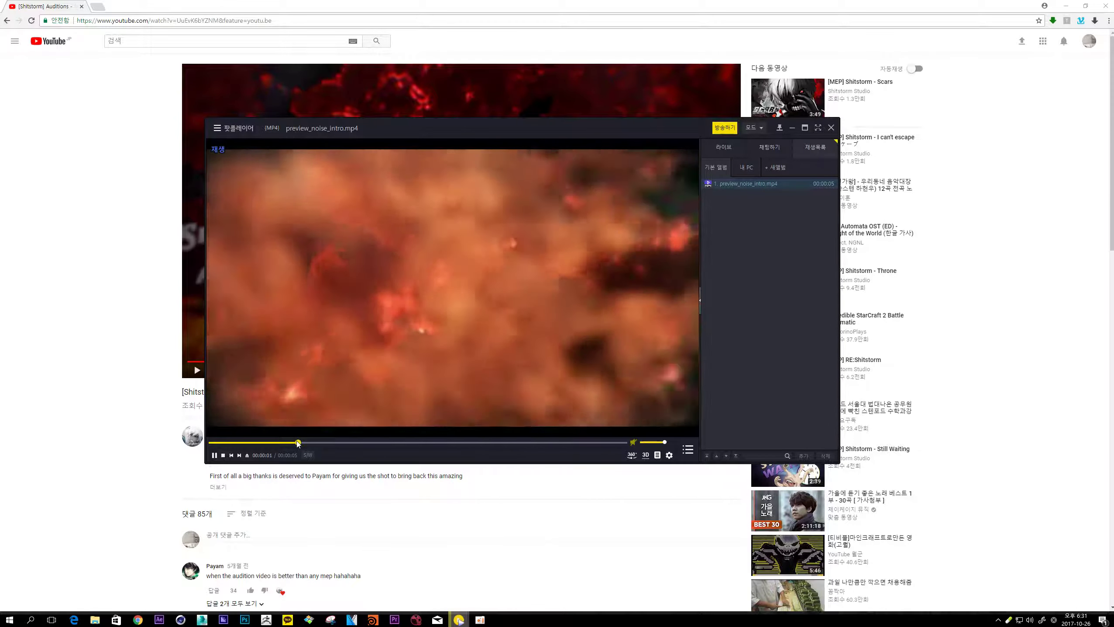
key(space)
- Switch to After Effects and open Comp 1 to examine the layers of the finished intro
click(159, 619)
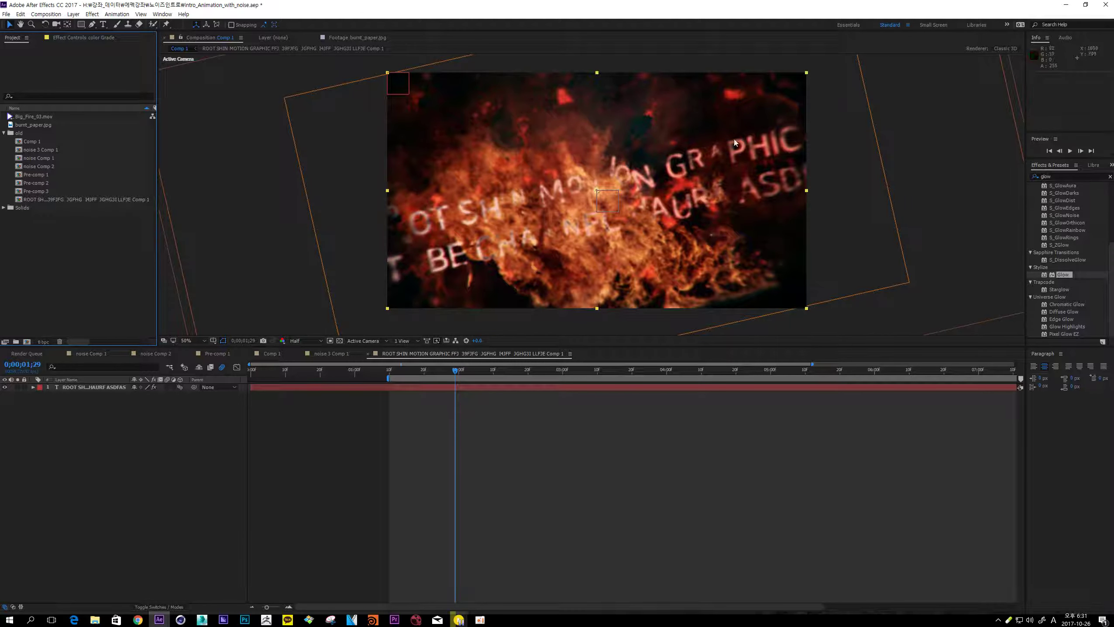
click(444, 415)
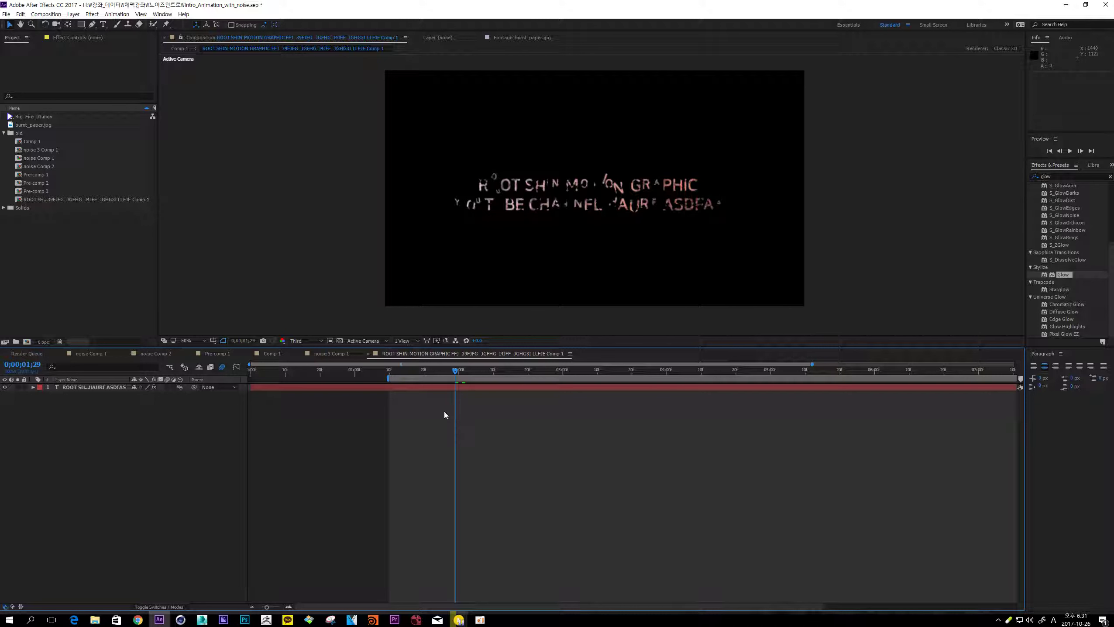
click(271, 354)
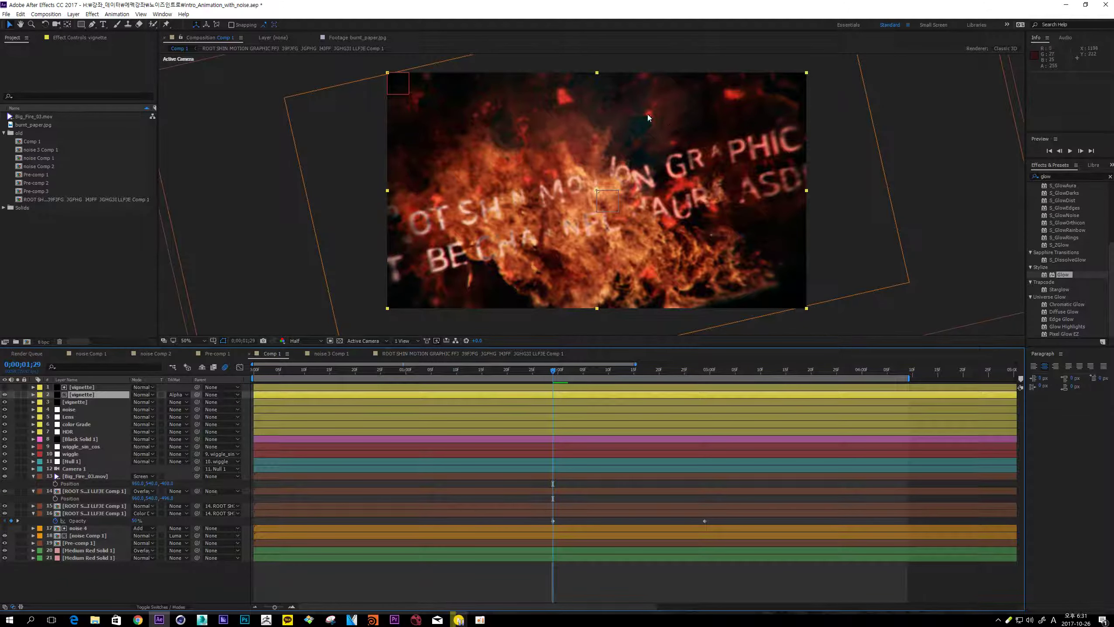
- Create a new composition named main with the HDTV 1080 29.97 preset and a 10-second duration
click(116, 264)
key(ctrl+n)
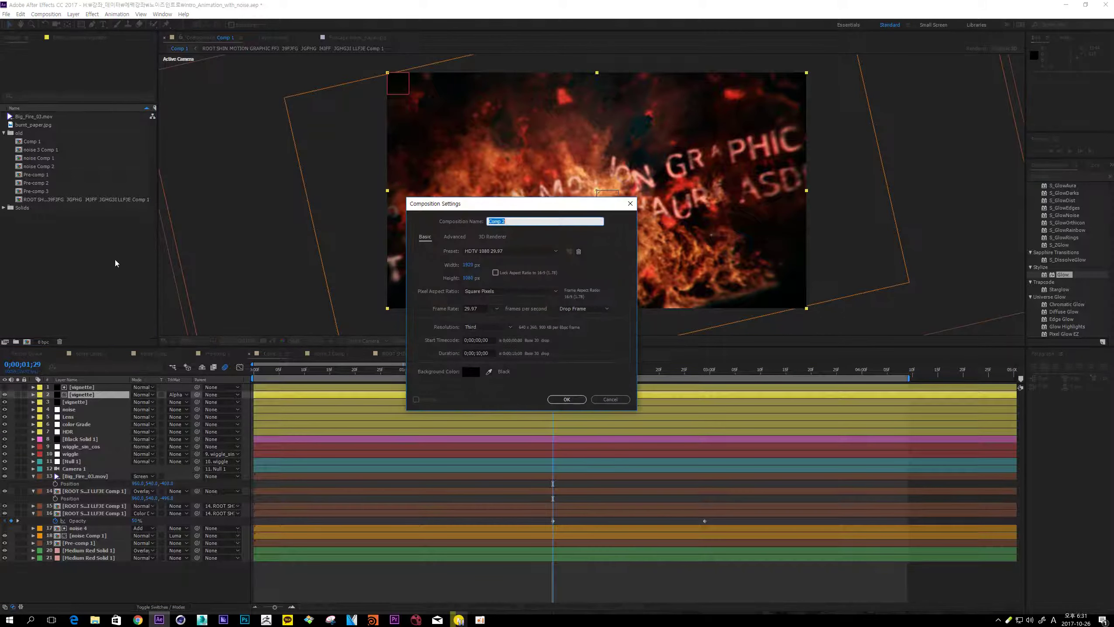
text(noise)
key(Return)
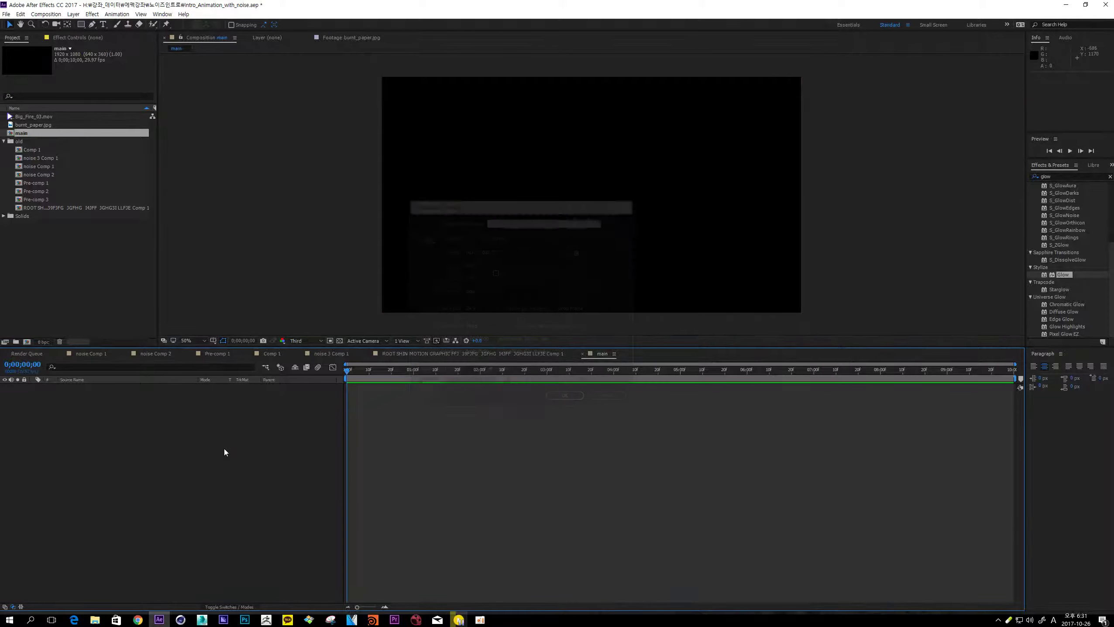
- Add a full-frame solid layer named noise to the main composition
key(ctrl+y)
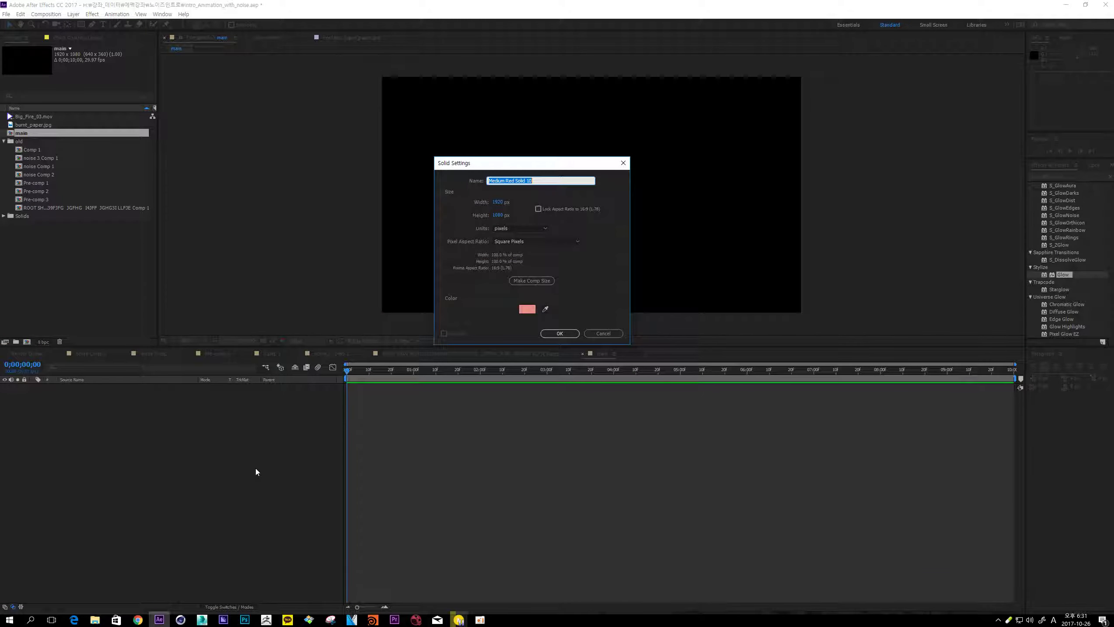
text(noise)
key(Return)
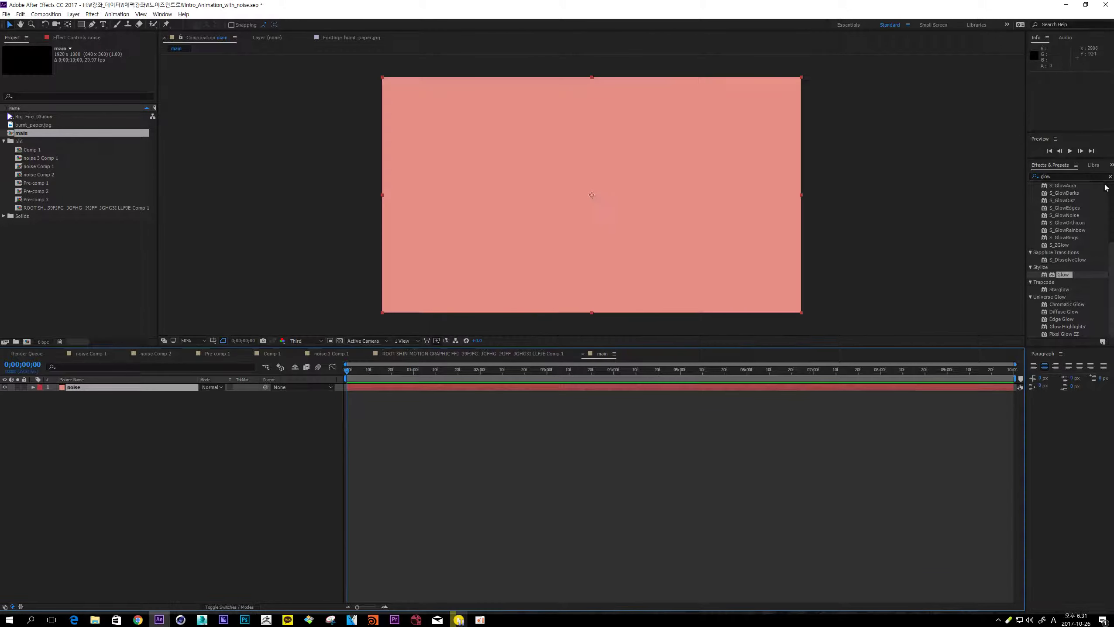
- Find the Fractal Noise effect and apply it to the noise solid
click(1071, 176)
text(fracta)
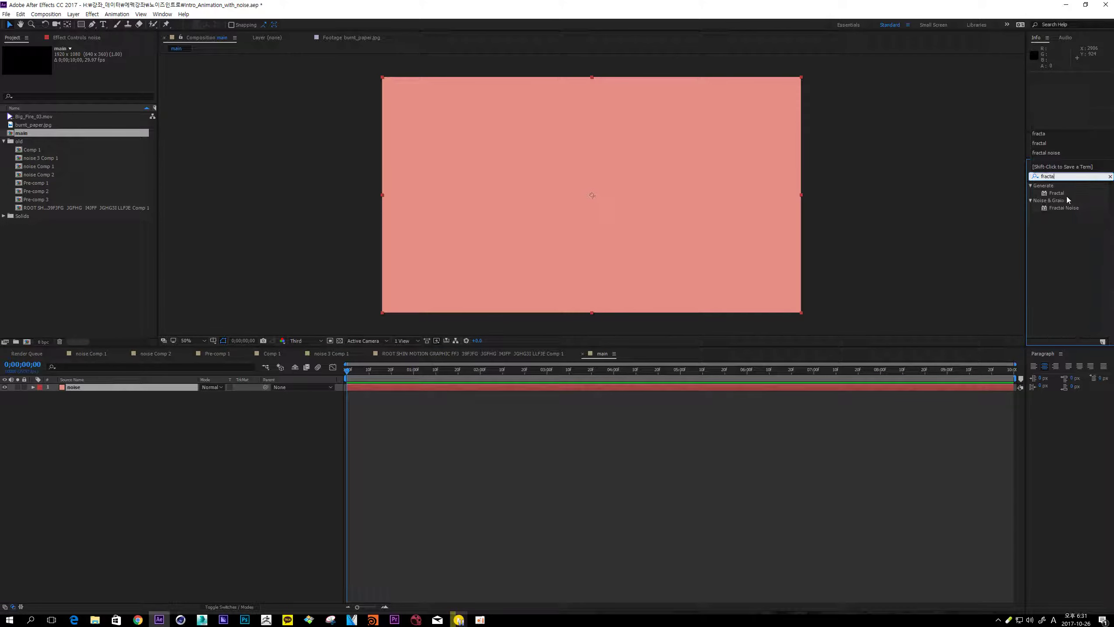
drag(1064, 210, 529, 391)
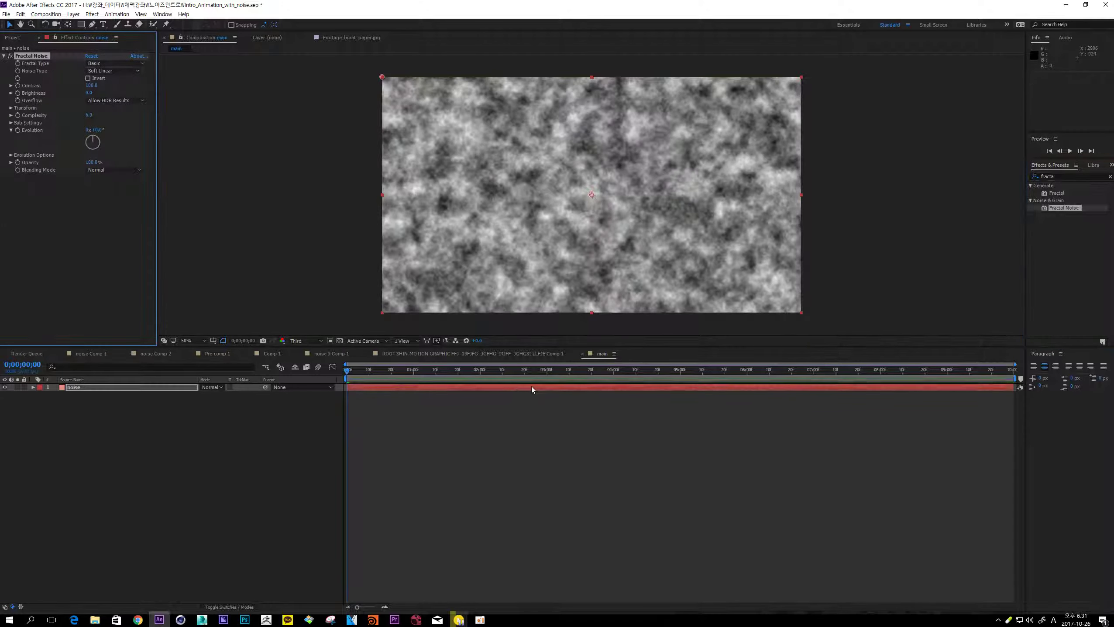
click(434, 391)
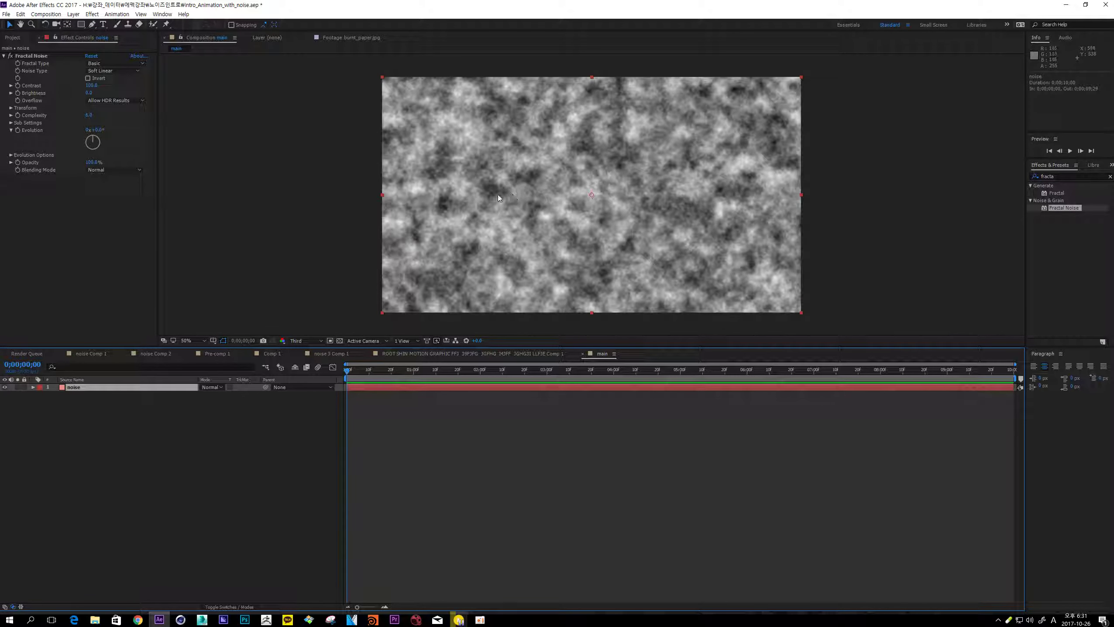
- Set the Fractal Noise transform scale to 150
click(11, 107)
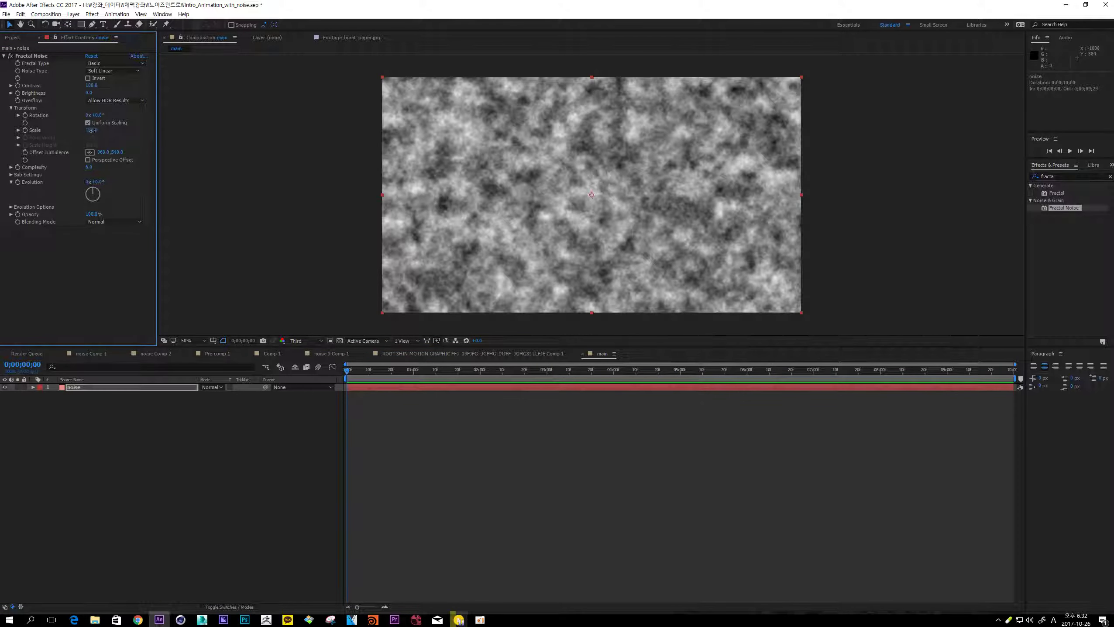
drag(91, 130, 104, 134)
click(91, 130)
text(150)
key(Return)
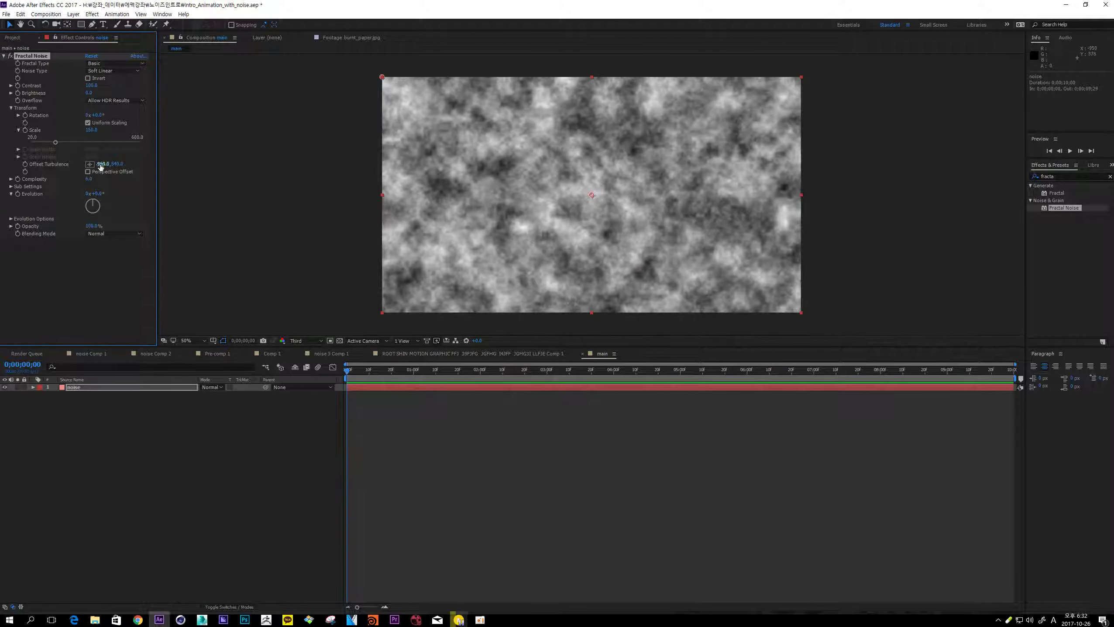
- Set the Fractal Noise contrast to 350 while viewing the frame at 0;00;00;29
click(281, 169)
drag(348, 372, 411, 378)
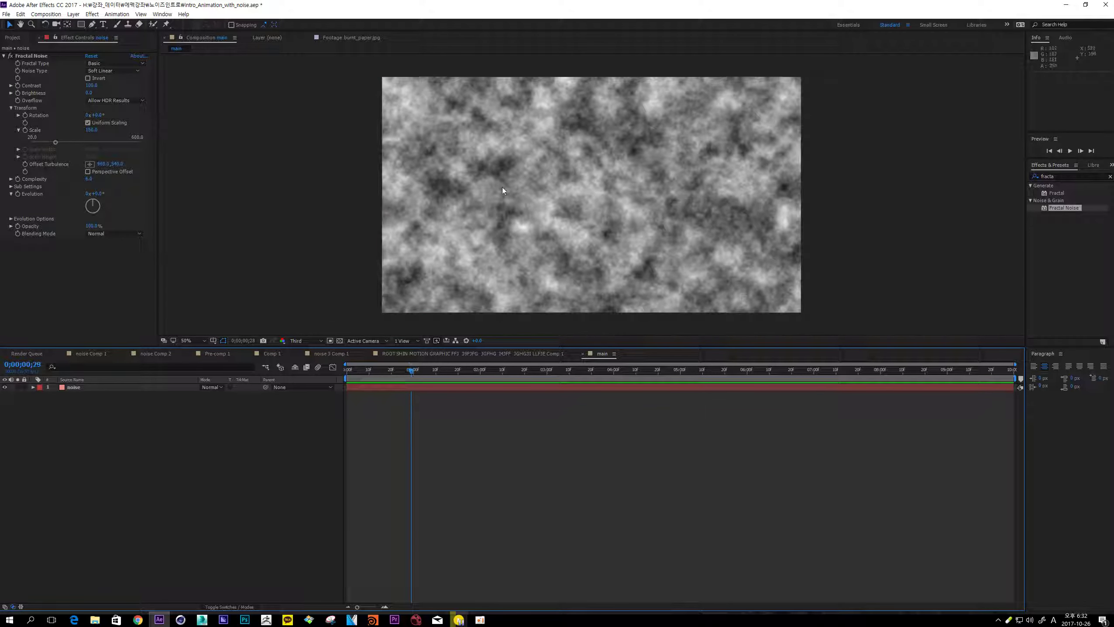
key(Page_Down)
drag(91, 85, 118, 99)
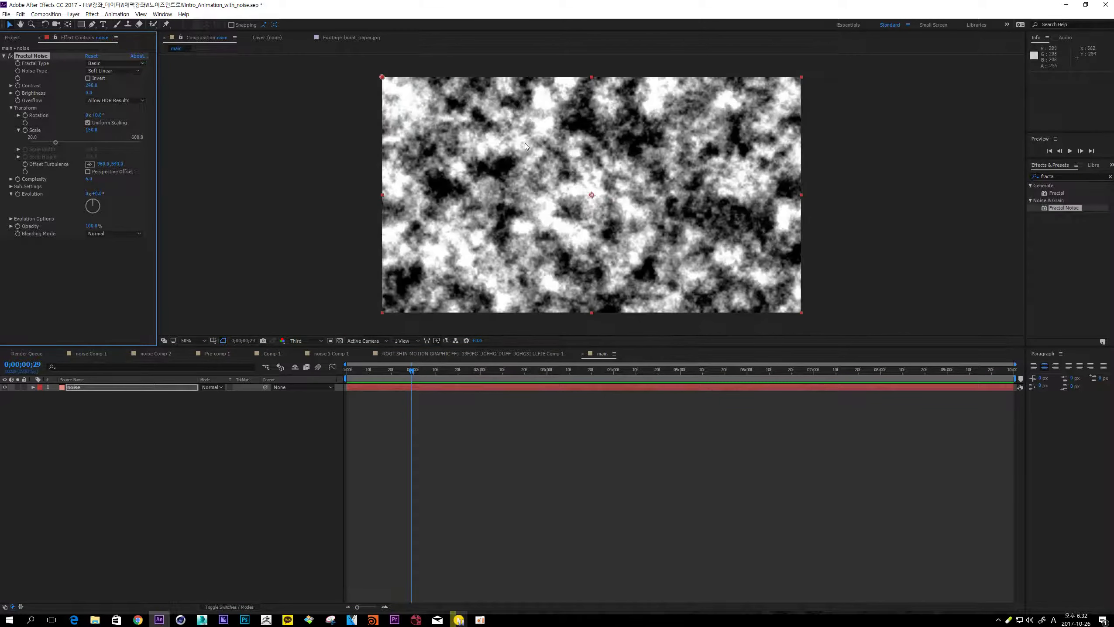
click(91, 85)
text(350)
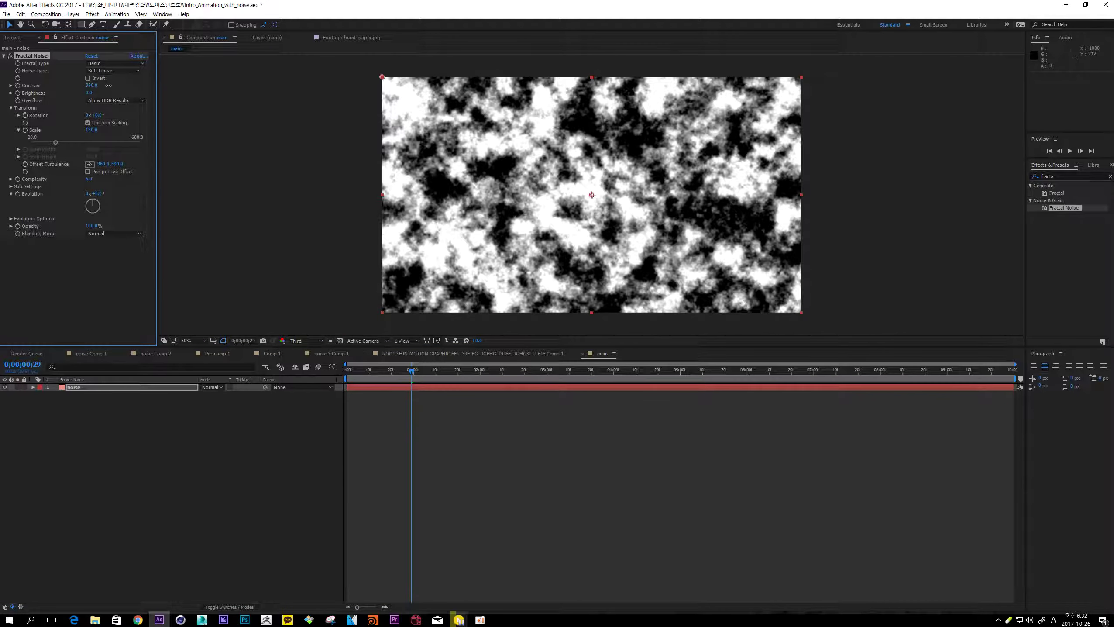
key(Return)
- Set a Fractal Noise Brightness keyframe of -200 at the start of the composition
click(420, 393)
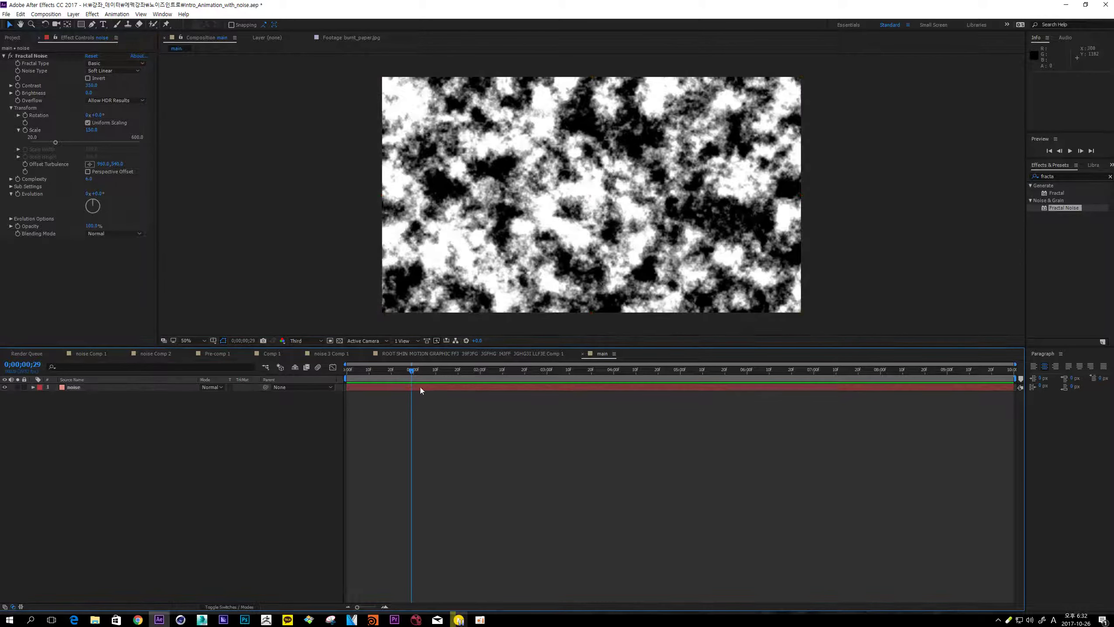
drag(420, 369, 333, 376)
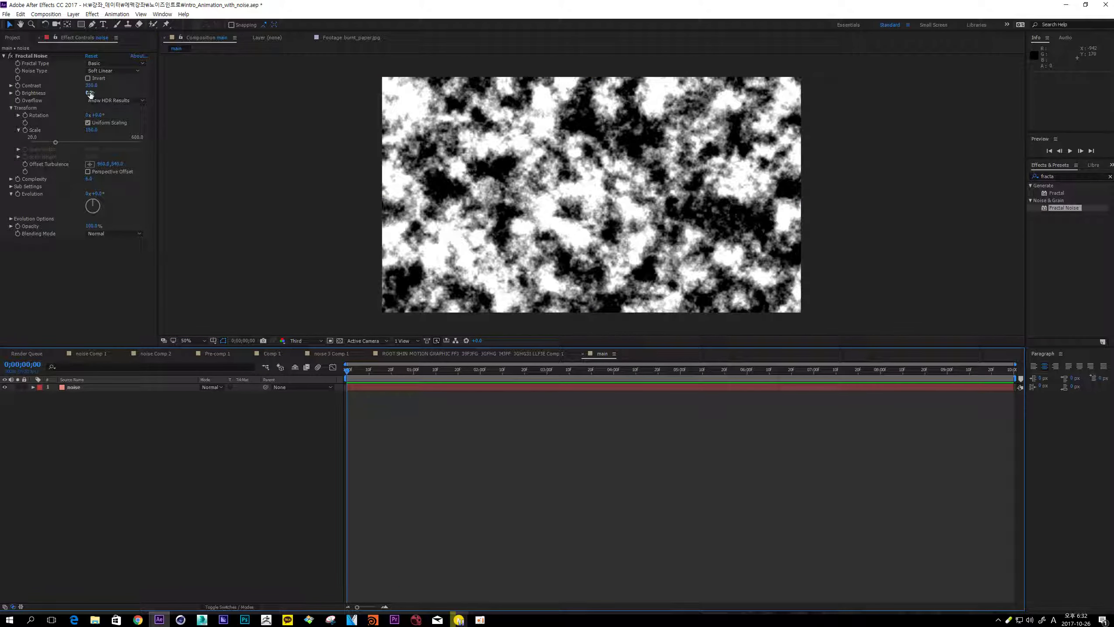
drag(89, 93, 21, 97)
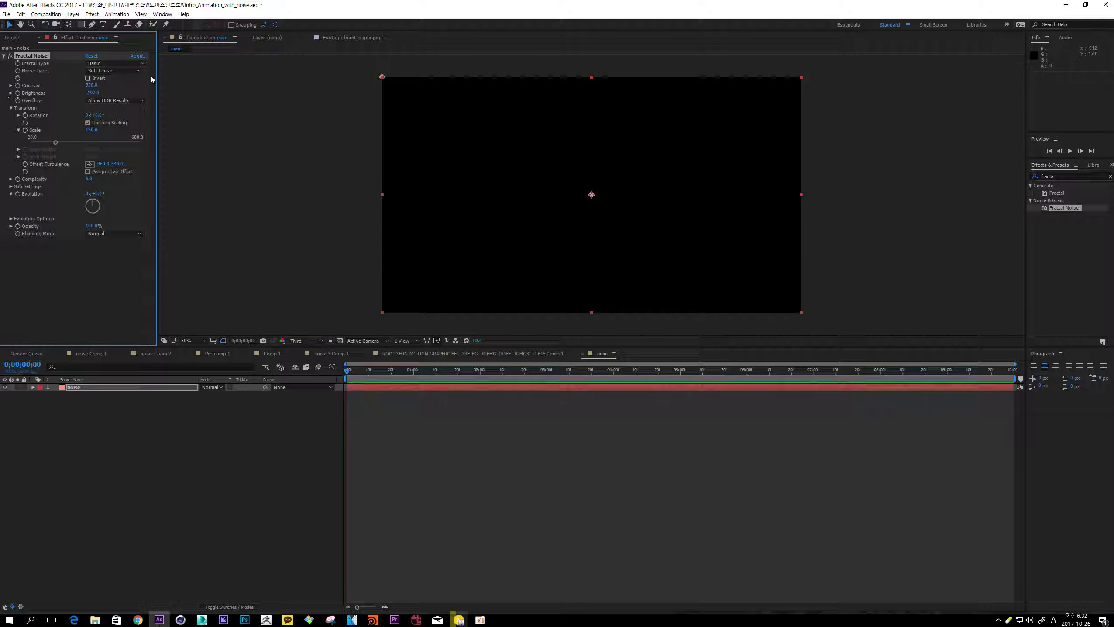
key(space)
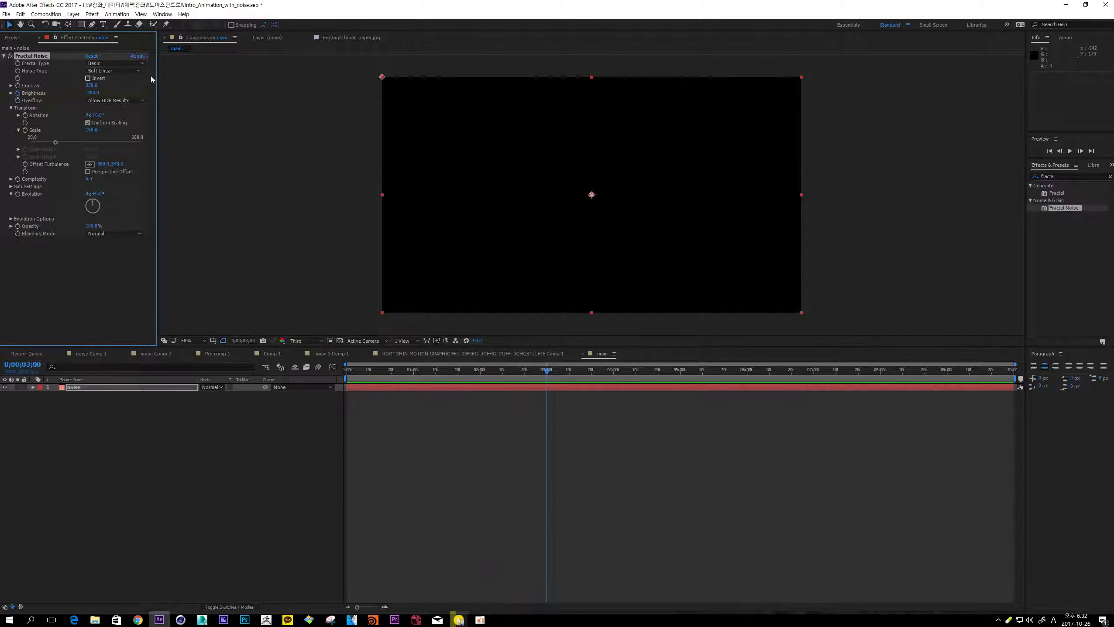
- Set Brightness to 187 at 0;00;03;00 and play back the noise transition
drag(92, 92, 237, 172)
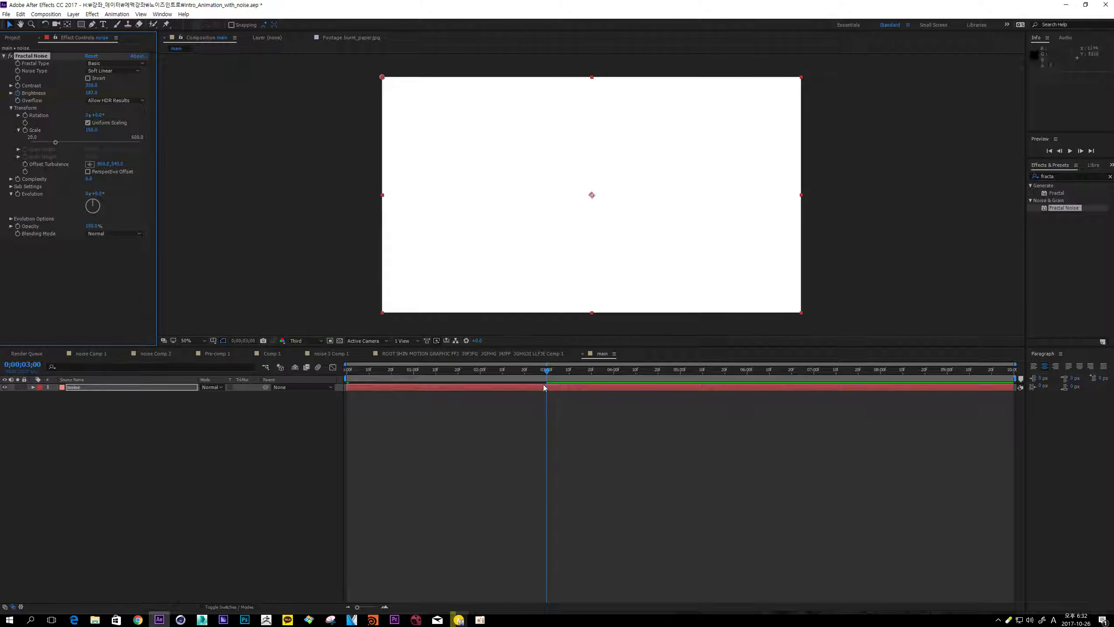
click(509, 463)
key(space)
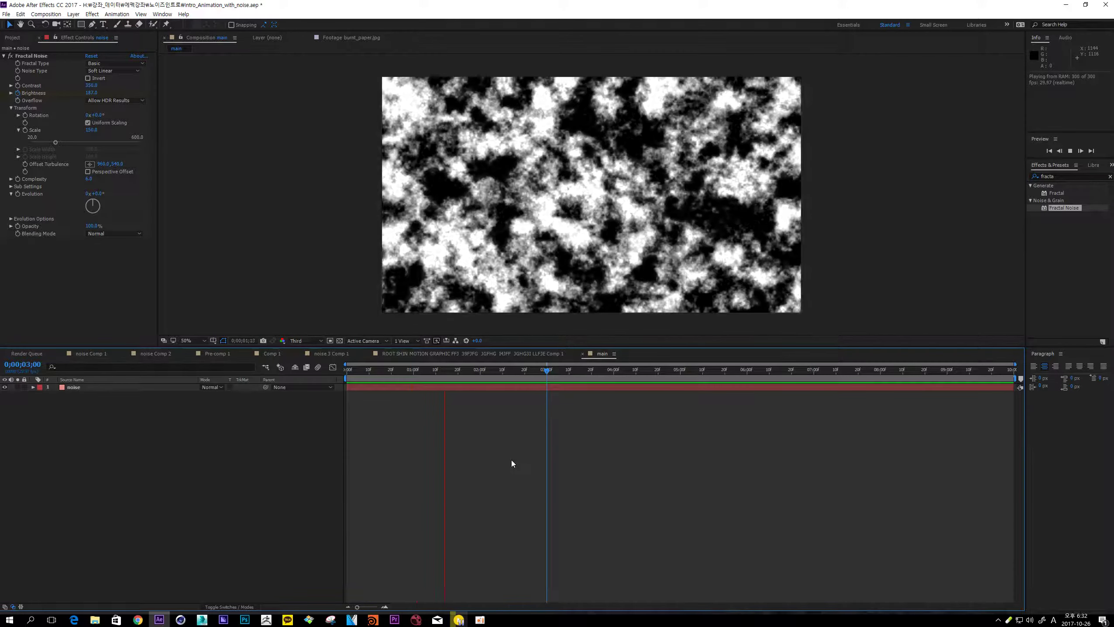
- Try changing the Fractal Noise Evolution at 0;00;01;20 and undo the change
click(458, 373)
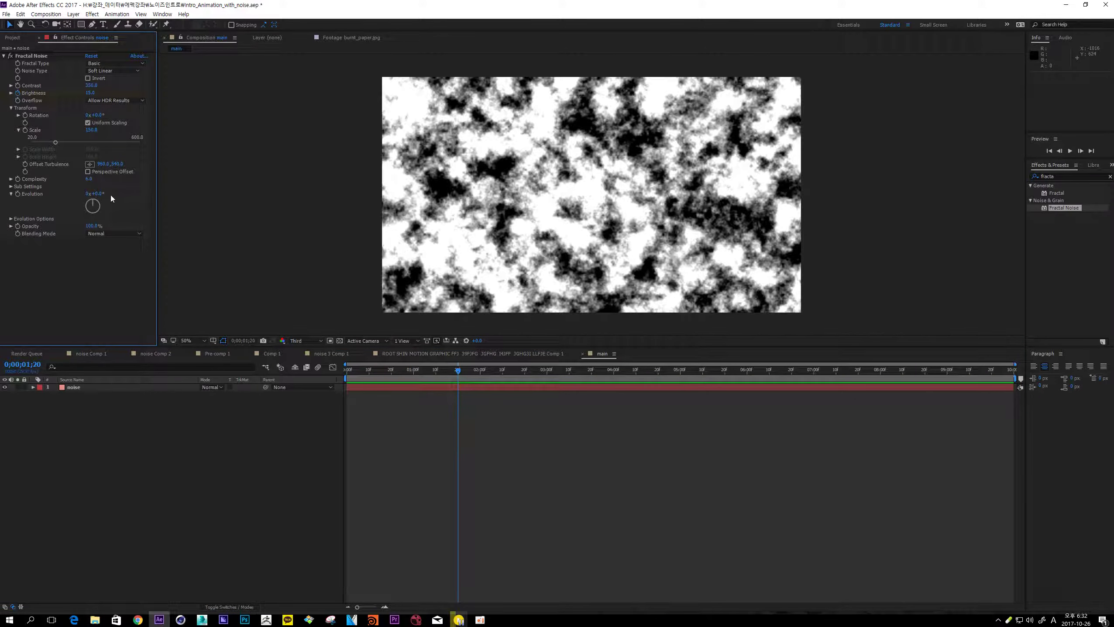
drag(95, 193, 57, 205)
key(ctrl+z)
- Add the expression time to the Fractal Noise Evolution property
alt+click(17, 194)
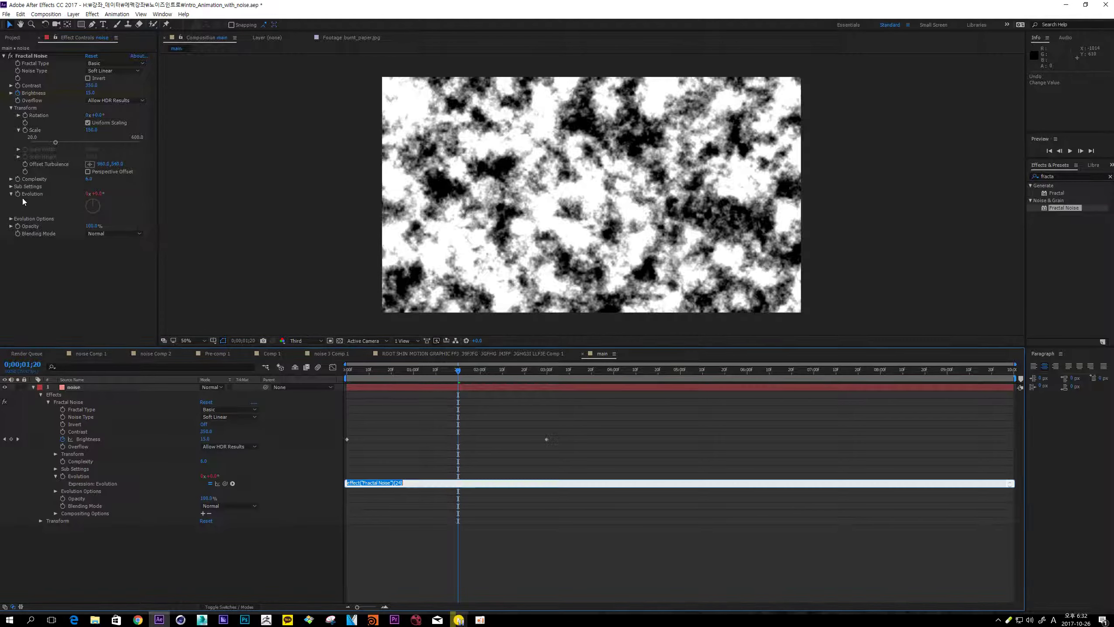
text(time)
click(525, 432)
click(343, 511)
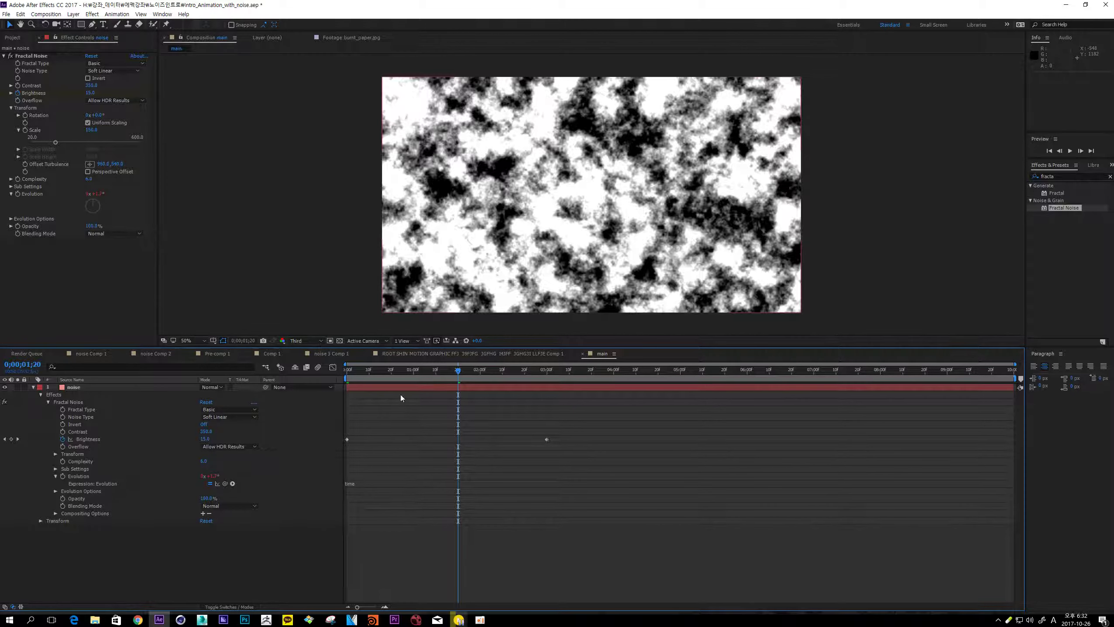
- Scrub between about 1 and 2 seconds to check how the Evolution expression animates the noise
drag(357, 372, 414, 381)
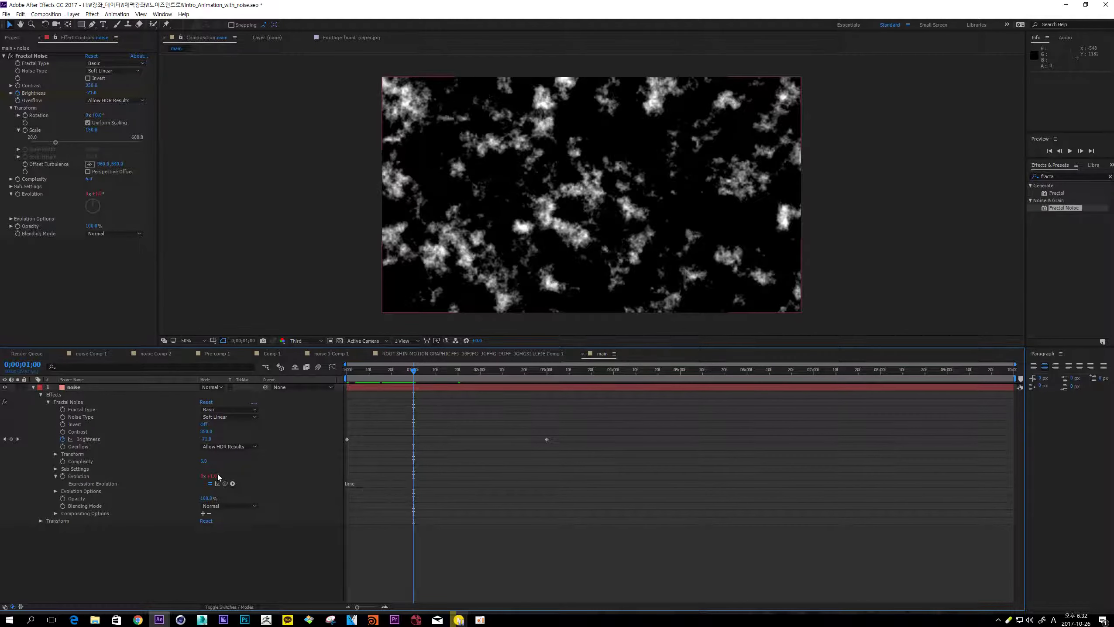
drag(422, 372, 461, 373)
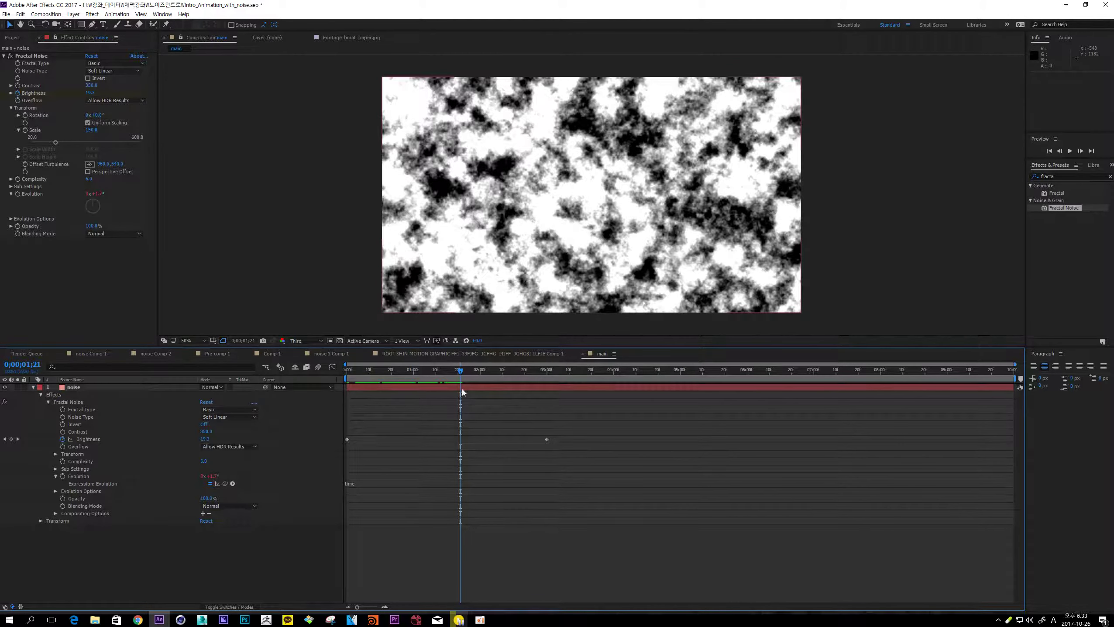
click(481, 371)
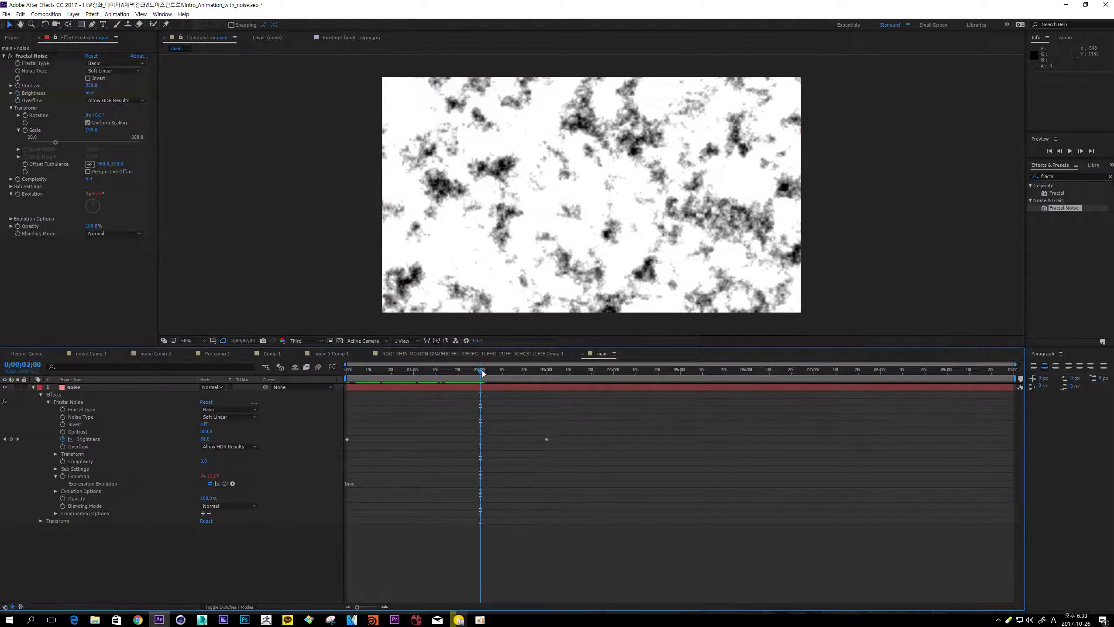
click(469, 371)
- Change the noise layer's Evolution expression to time*150 and preview the faster noise between about 1 and 2 seconds
click(428, 482)
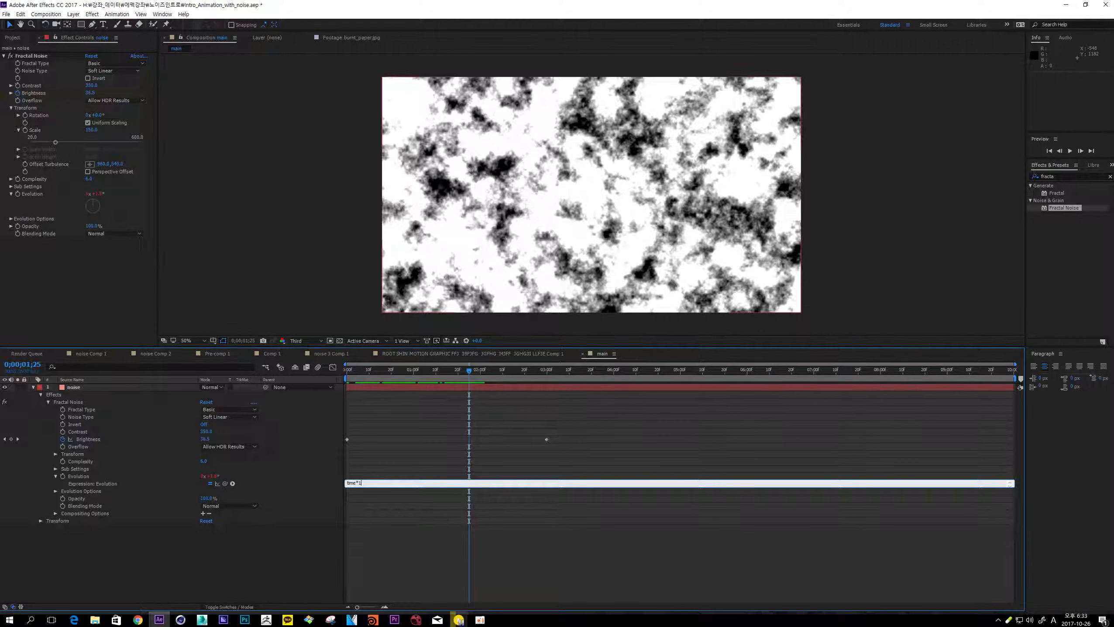
click(442, 424)
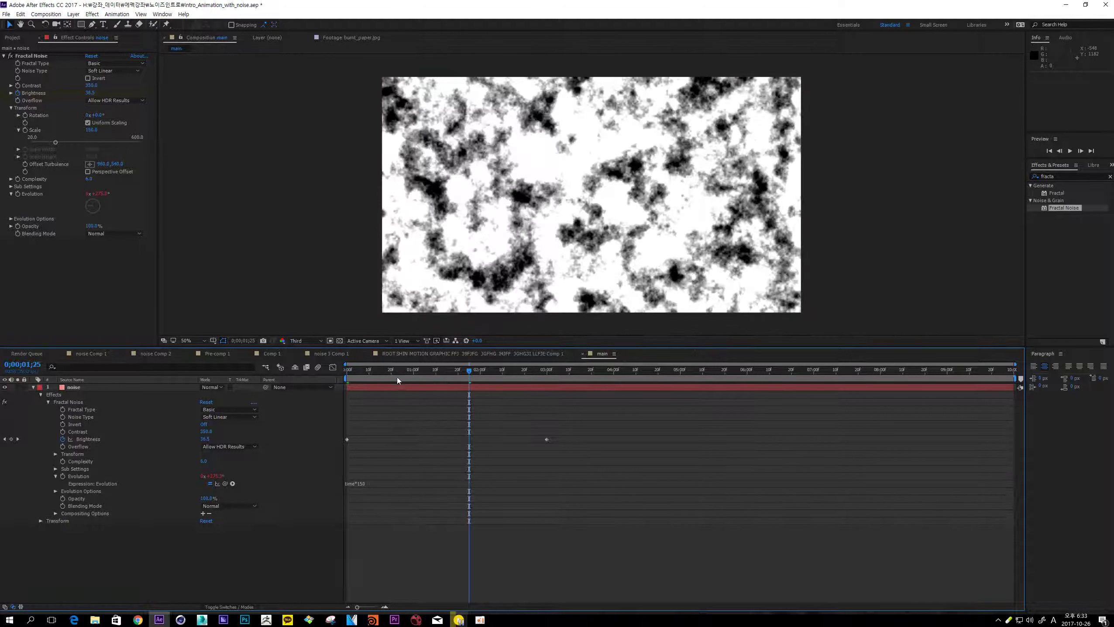
click(412, 375)
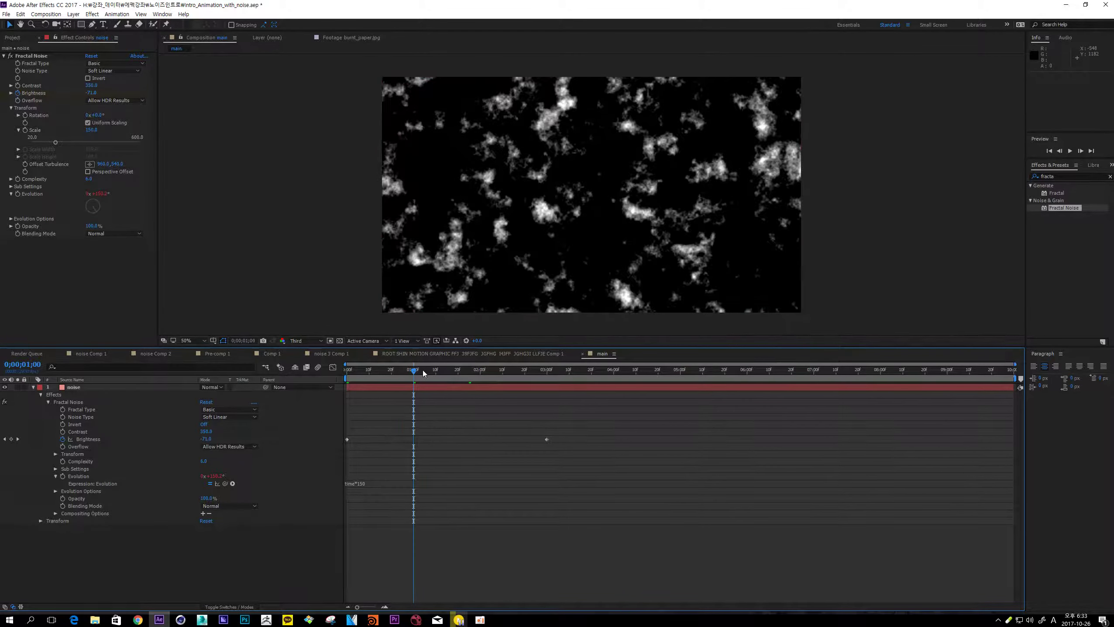
key(space)
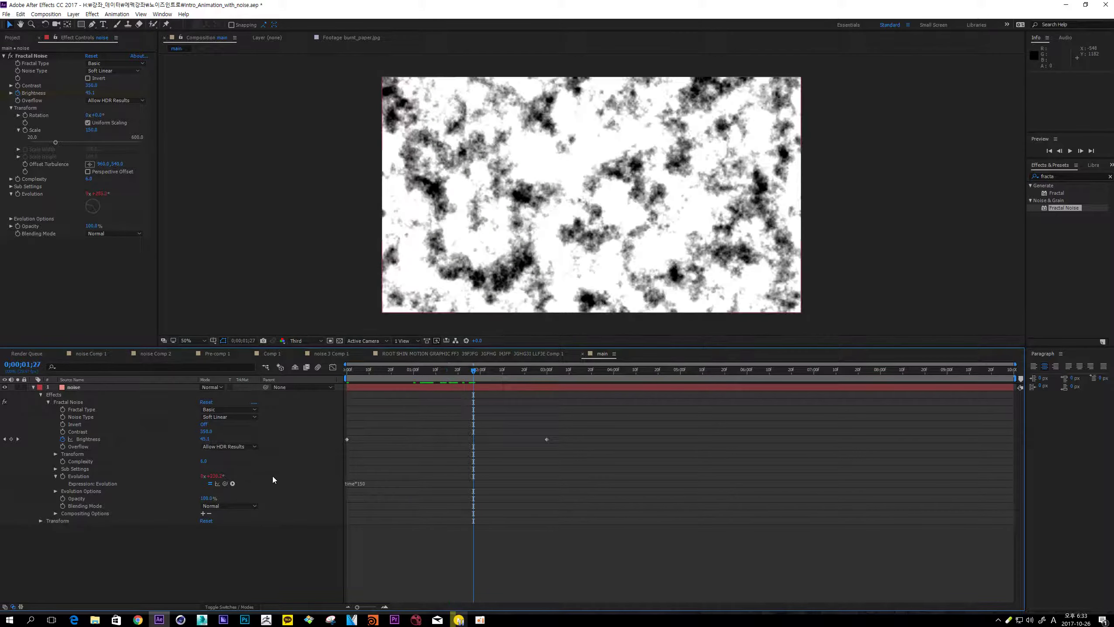
mouse_move(459, 373)
mouse_down()
mouse_move(534, 374)
mouse_move(404, 371)
mouse_move(441, 372)
mouse_up()
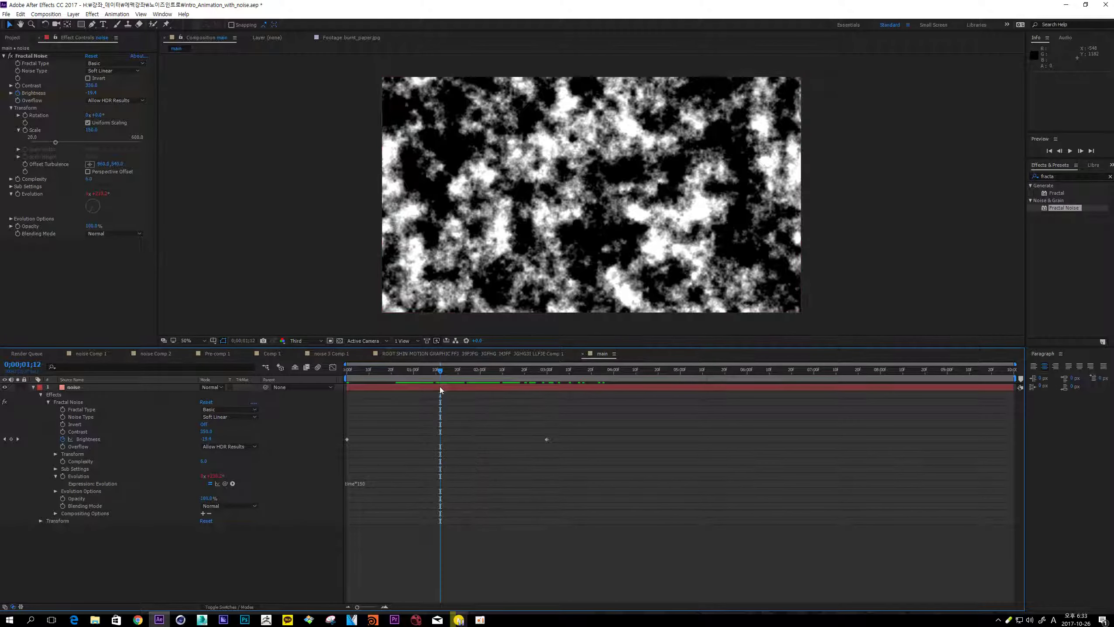
- Duplicate the noise layer, reveal the copy's Brightness keyframes and shift the copy to start at 0;00;02;00
click(387, 388)
key(ctrl+grave)
key(ctrl+d)
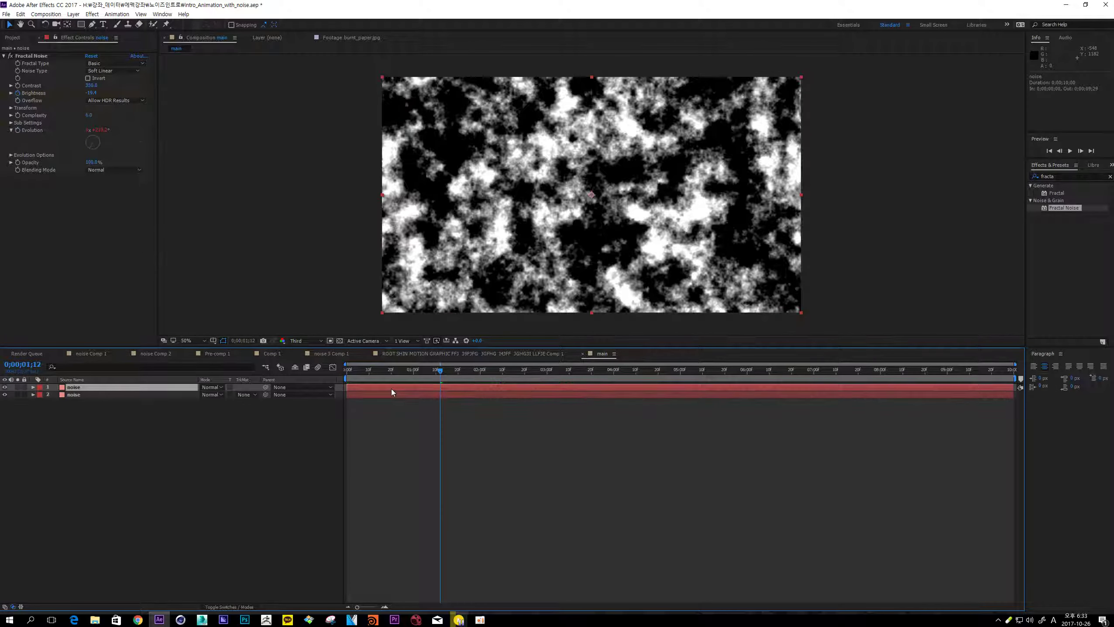
key(u)
drag(368, 390, 502, 386)
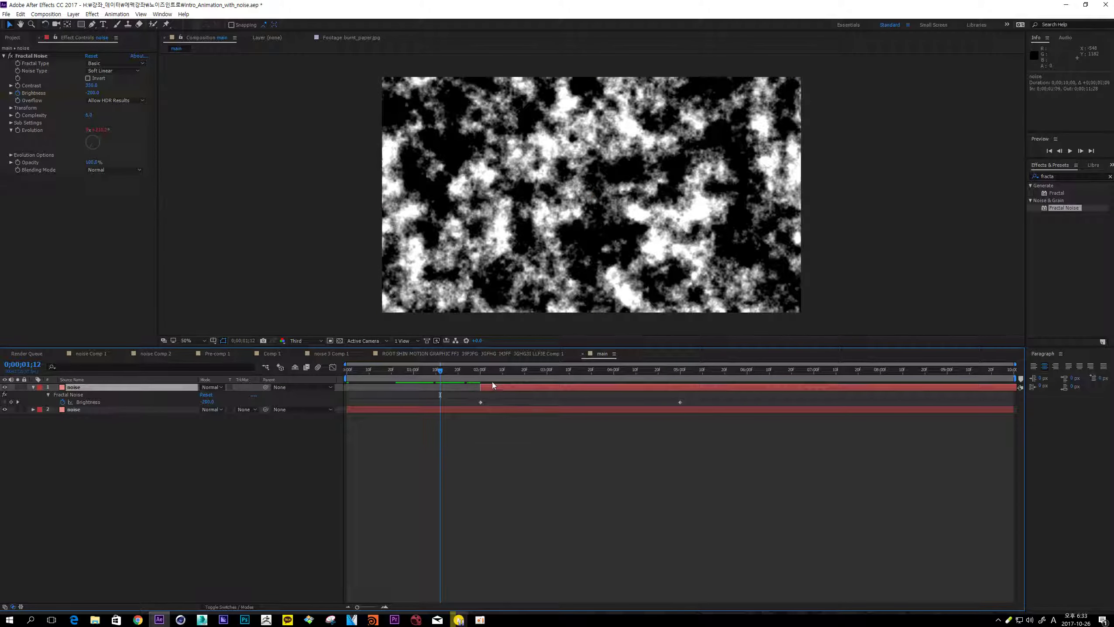
- Reverse the upper noise layer's Brightness keyframes, putting 187 at 0;00;02;00 and -200 at 0;00;05;00
drag(440, 371, 672, 402)
key(ctrl+z)
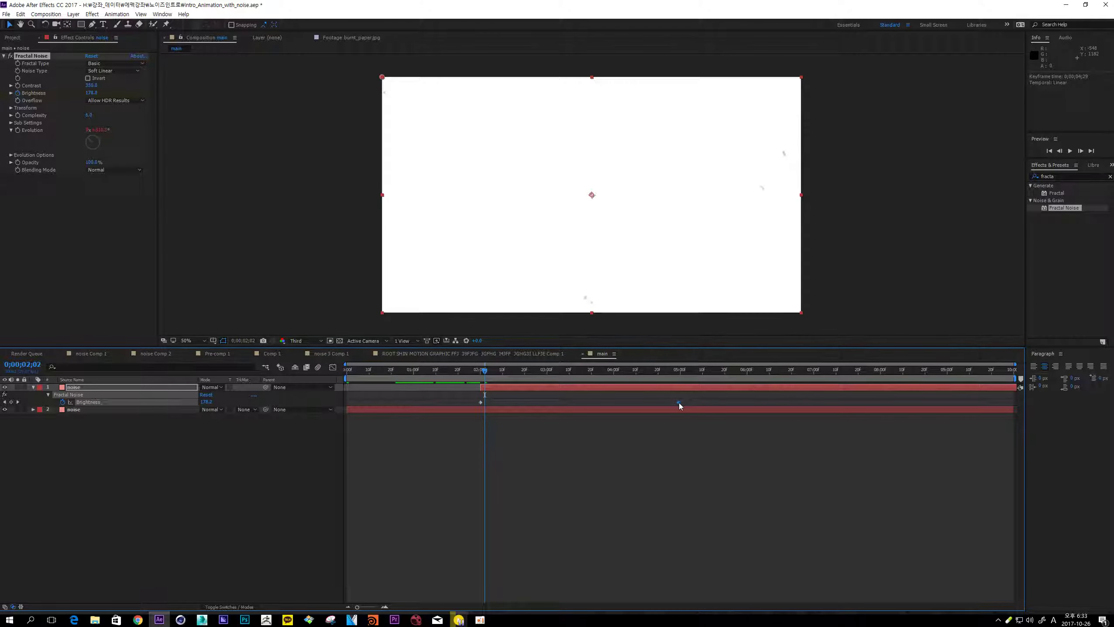
drag(680, 403, 681, 403)
mouse_move(484, 372)
mouse_down()
mouse_move(466, 372)
mouse_move(481, 378)
mouse_up()
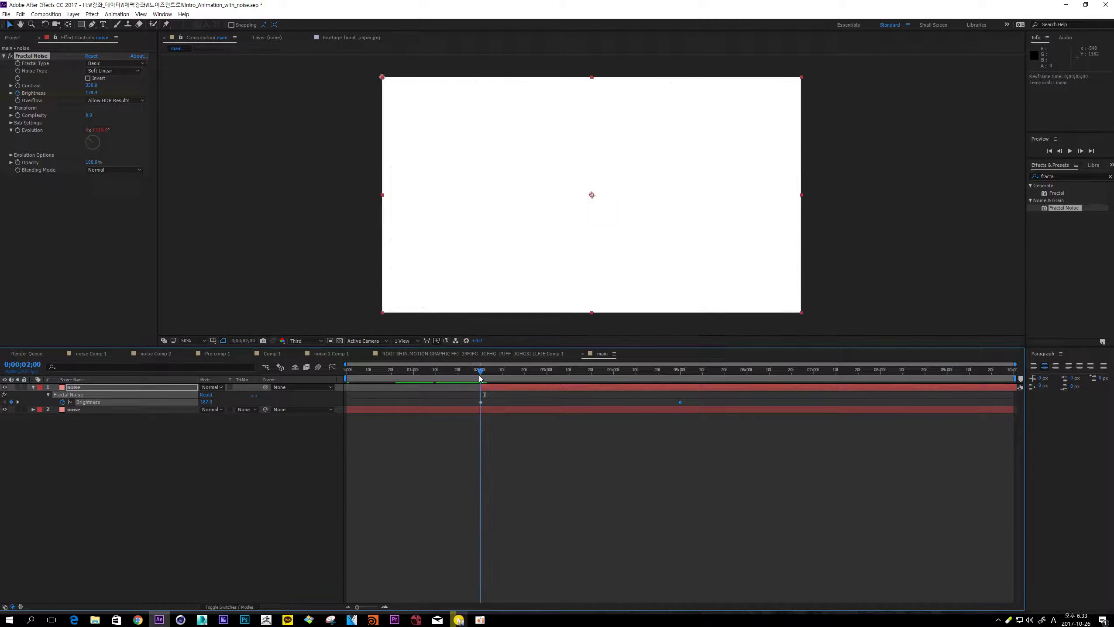
- Set the upper noise layer's blending mode to Multiply and preview the combined noise transition from the start
click(132, 386)
click(211, 387)
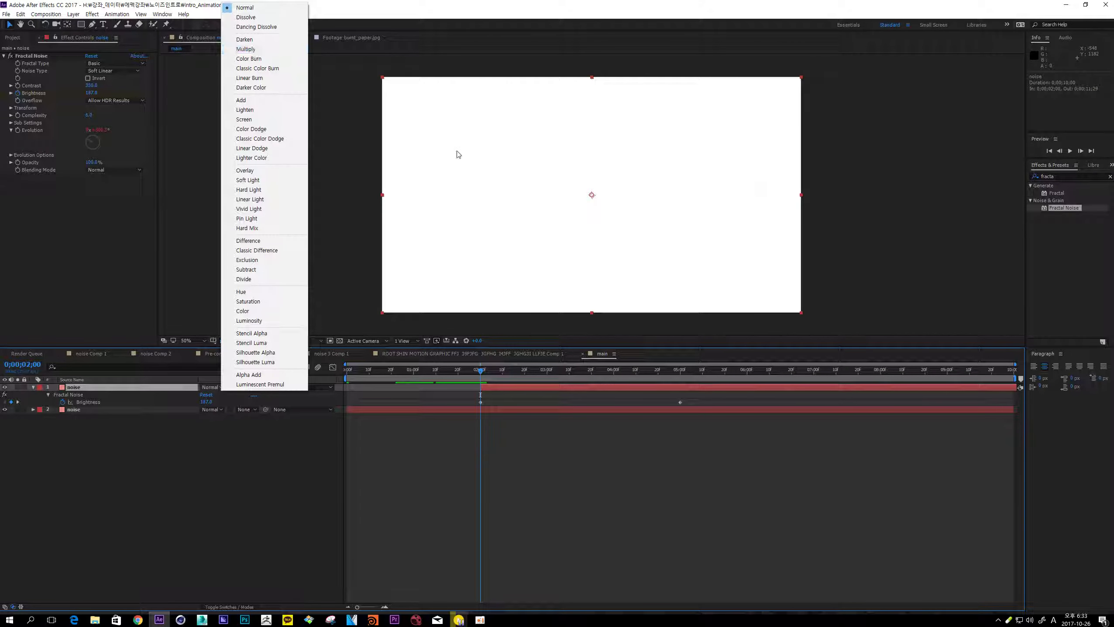
click(269, 49)
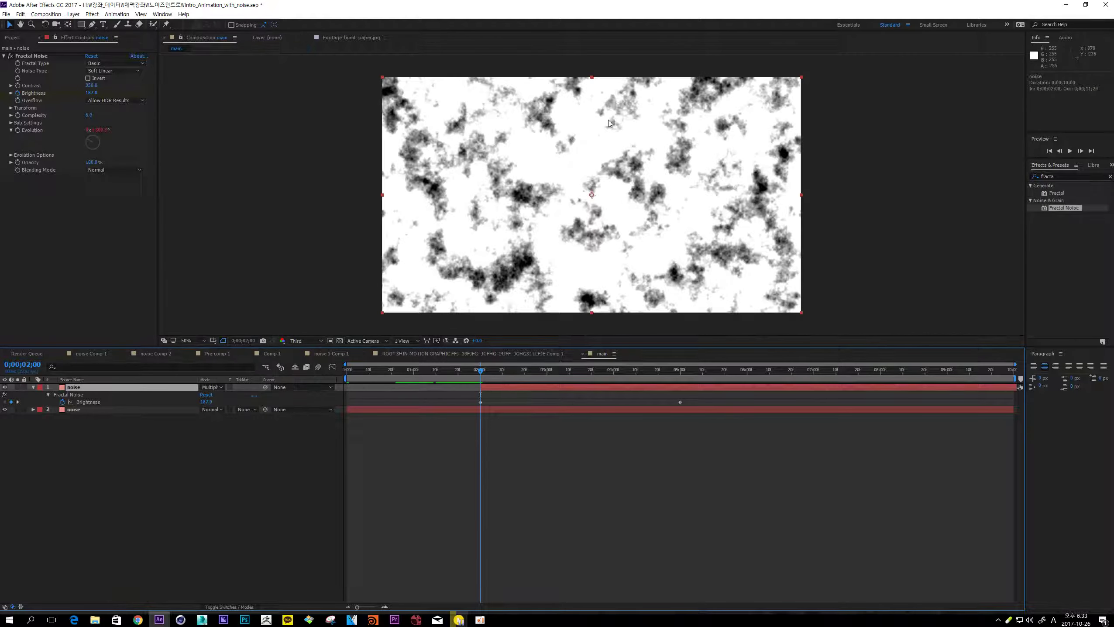
click(475, 478)
drag(480, 371, 544, 372)
key(space)
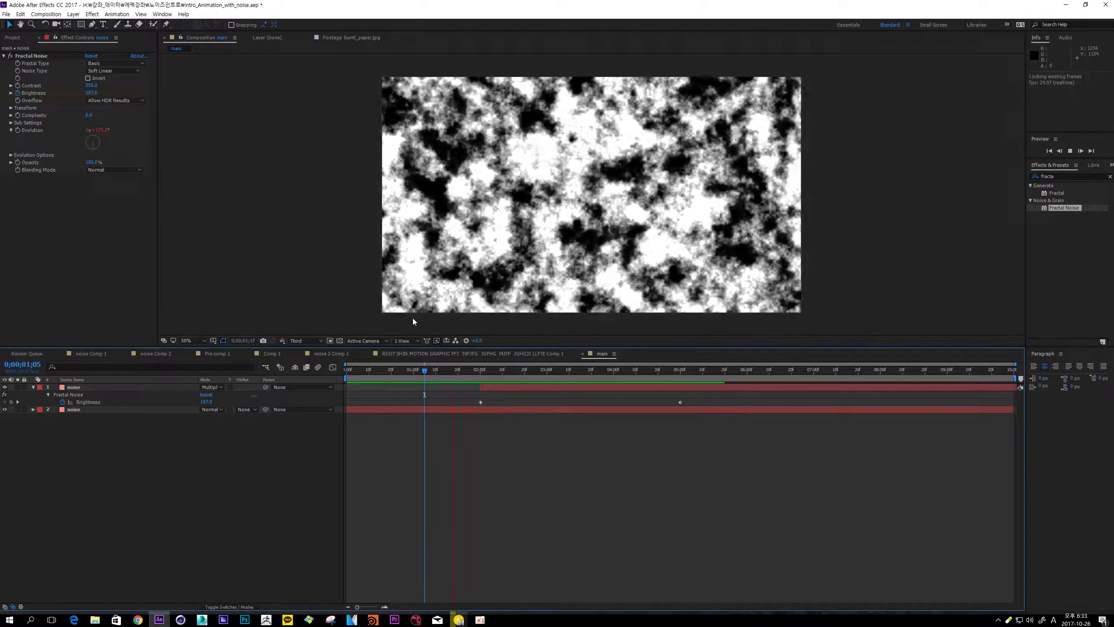
click(349, 372)
drag(349, 373, 574, 370)
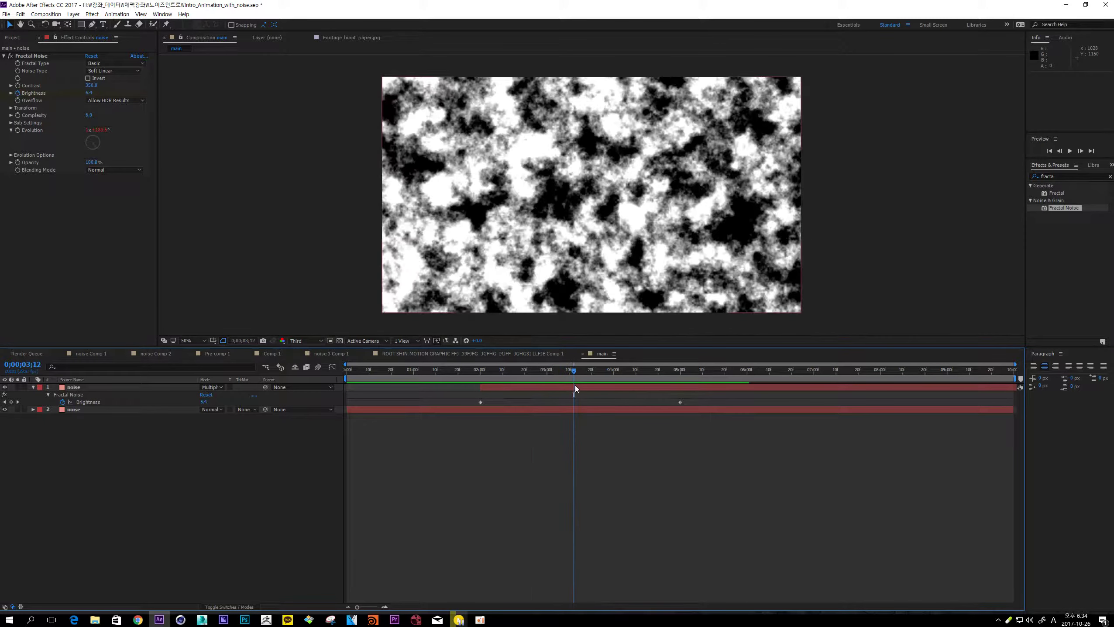
- Add a constant offset to the upper noise layer's time*150 Evolution expression and scrub back to 0;00;01;18
click(576, 389)
key(u)
key(u)
key(u)
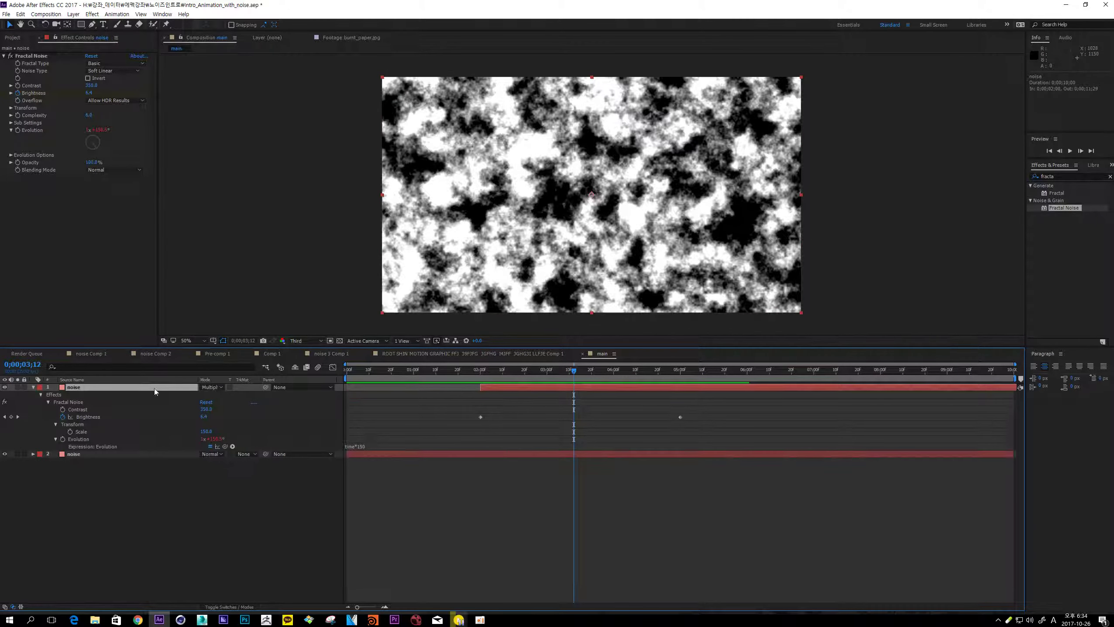
click(374, 446)
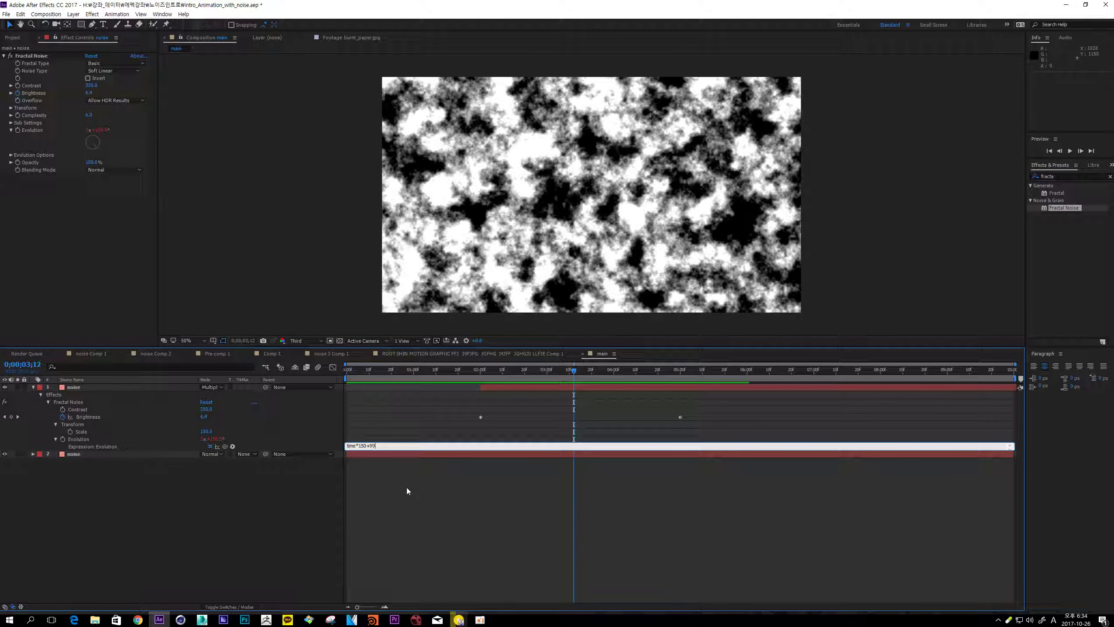
click(426, 505)
drag(574, 370, 453, 370)
- Pre-compose both noise layers into a new composition named noise_matte
drag(202, 499, 150, 387)
key(ctrl+grave)
drag(179, 456, 52, 366)
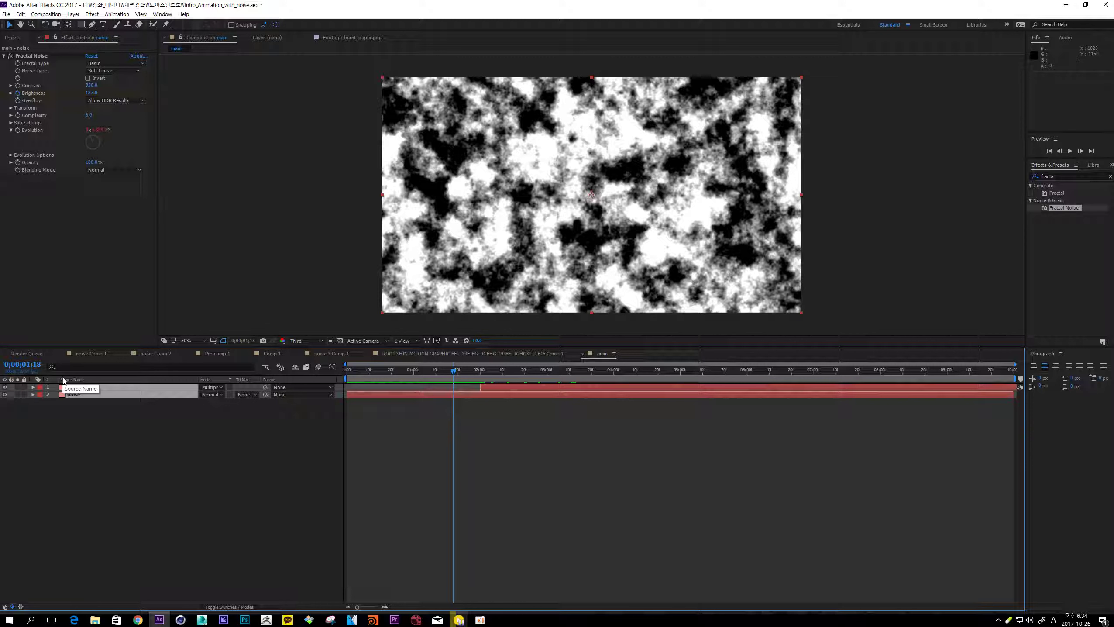
key(ctrl+shift+c)
text(noise_matte)
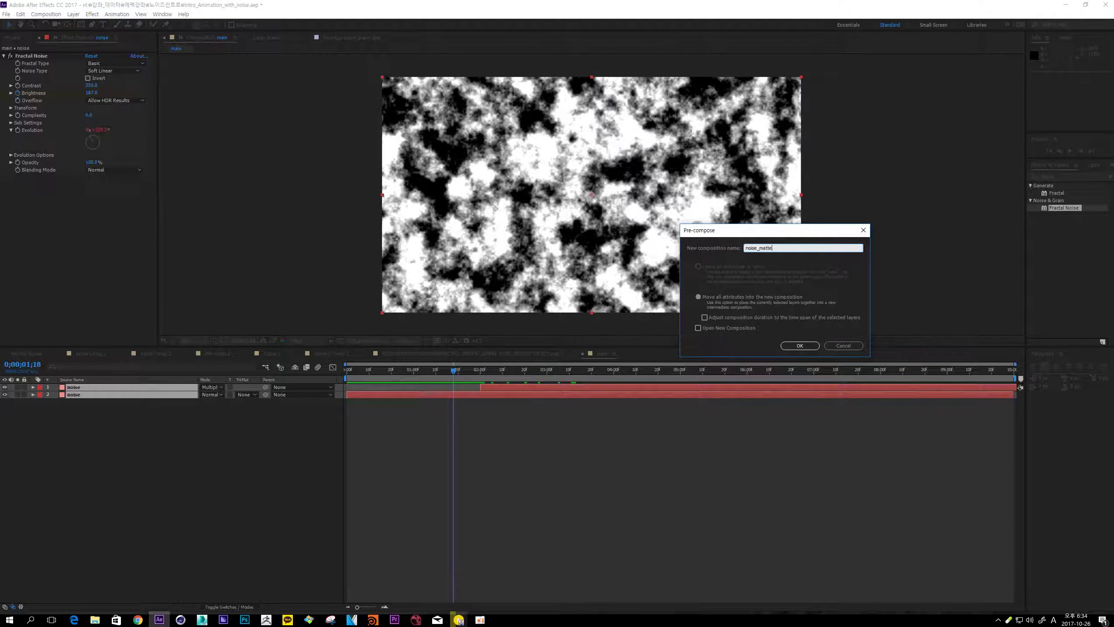
key(Return)
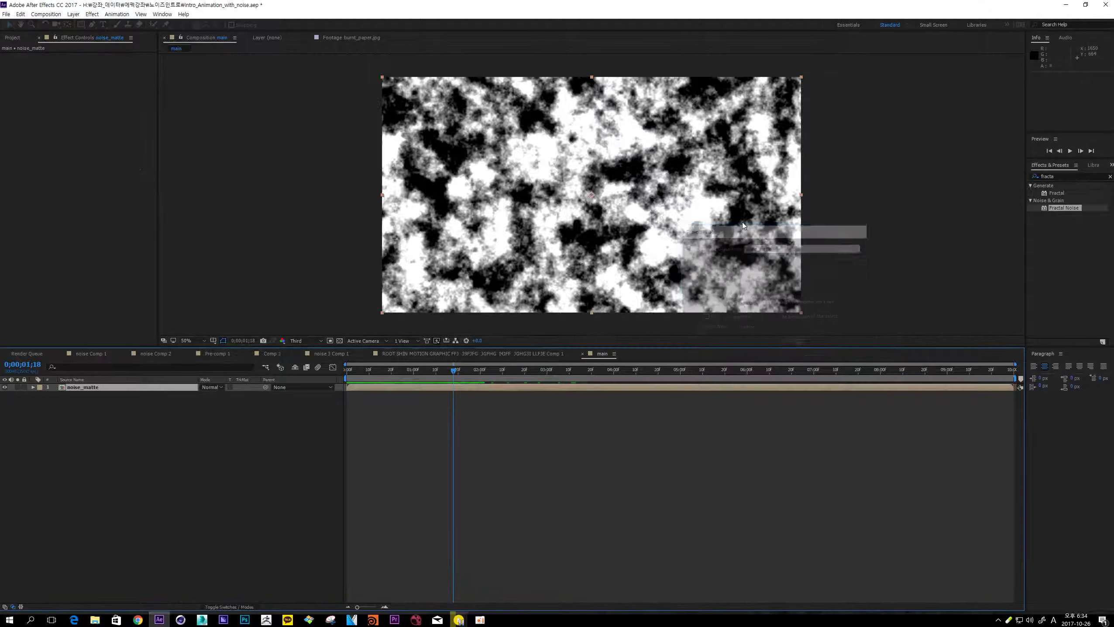
- Add a full-frame pink solid with the default settings and place it beneath the noise_matte layer
click(206, 416)
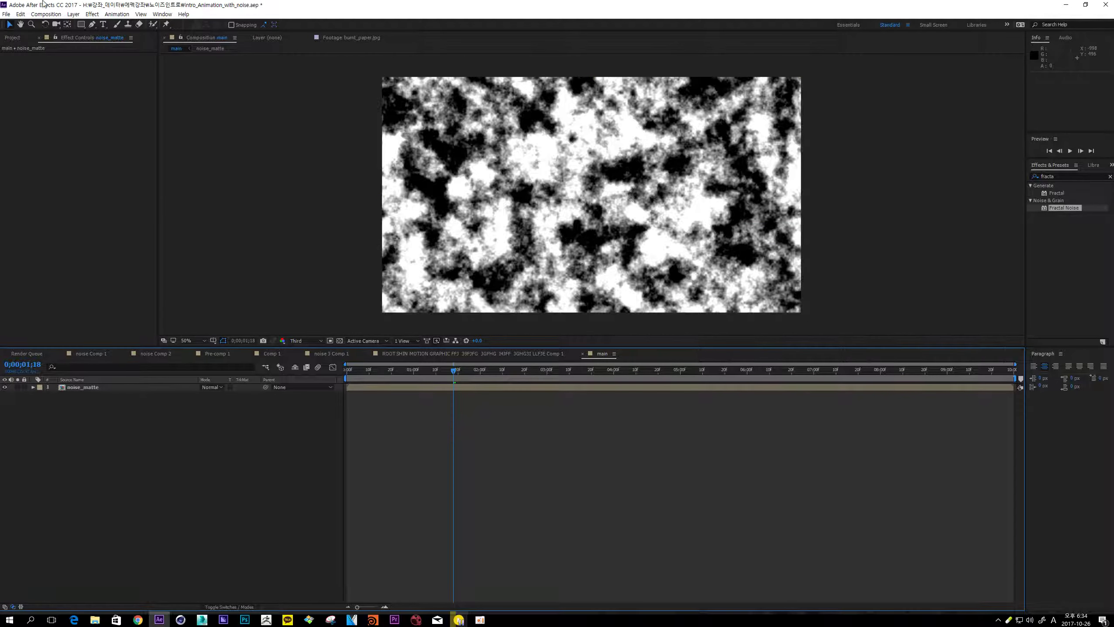
click(9, 39)
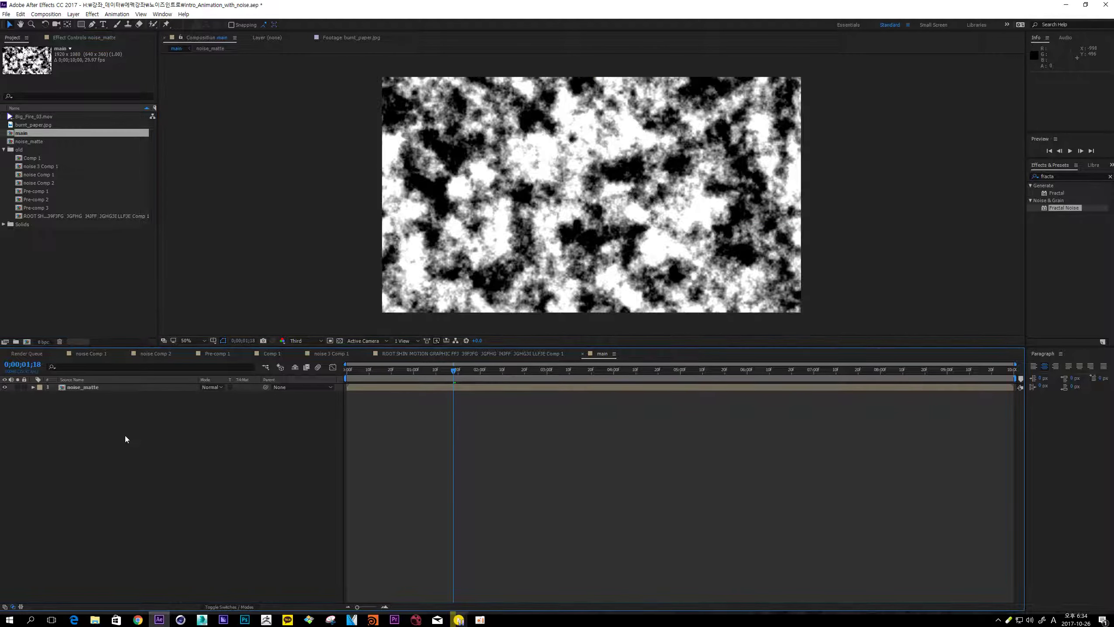
key(ctrl+y)
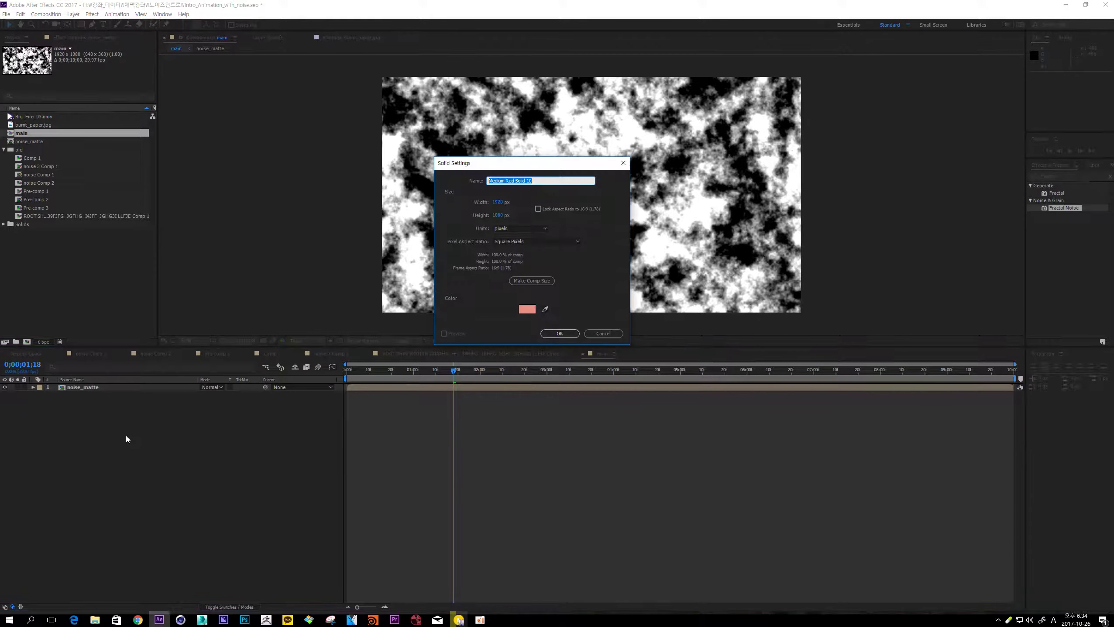
key(Return)
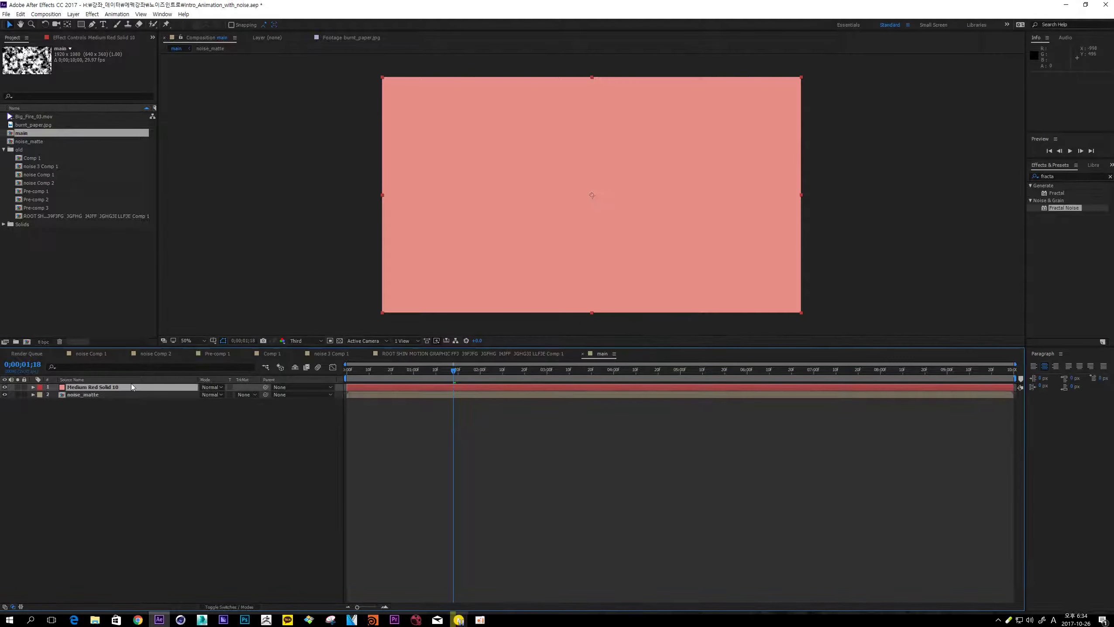
drag(132, 387, 300, 411)
- Try a Luma Matte from noise_matte on the pink solid and scrub the opening second to check it
click(250, 394)
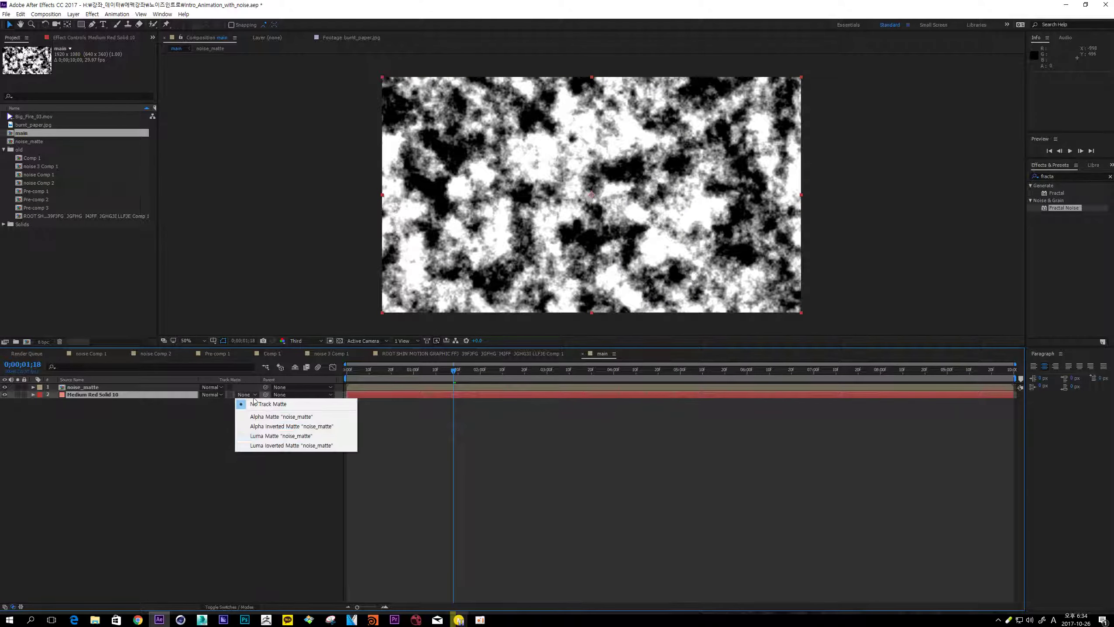
click(266, 437)
mouse_move(389, 370)
mouse_down()
mouse_move(347, 373)
mouse_move(404, 381)
mouse_up()
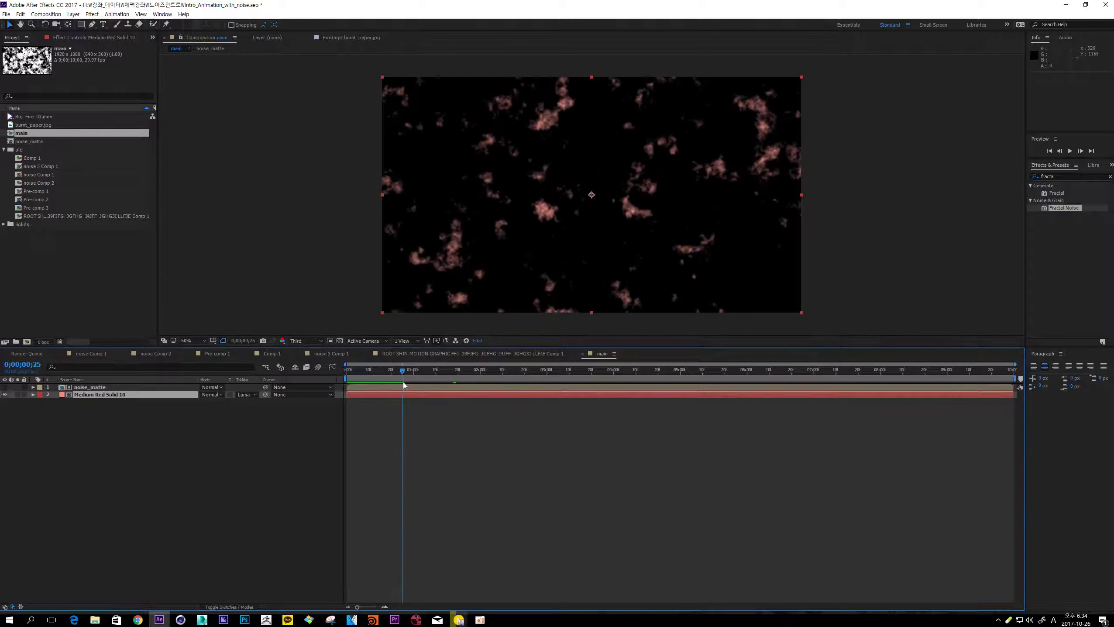
- Remove the solid's track matte and turn the noise_matte layer's visibility back on
click(245, 394)
click(266, 402)
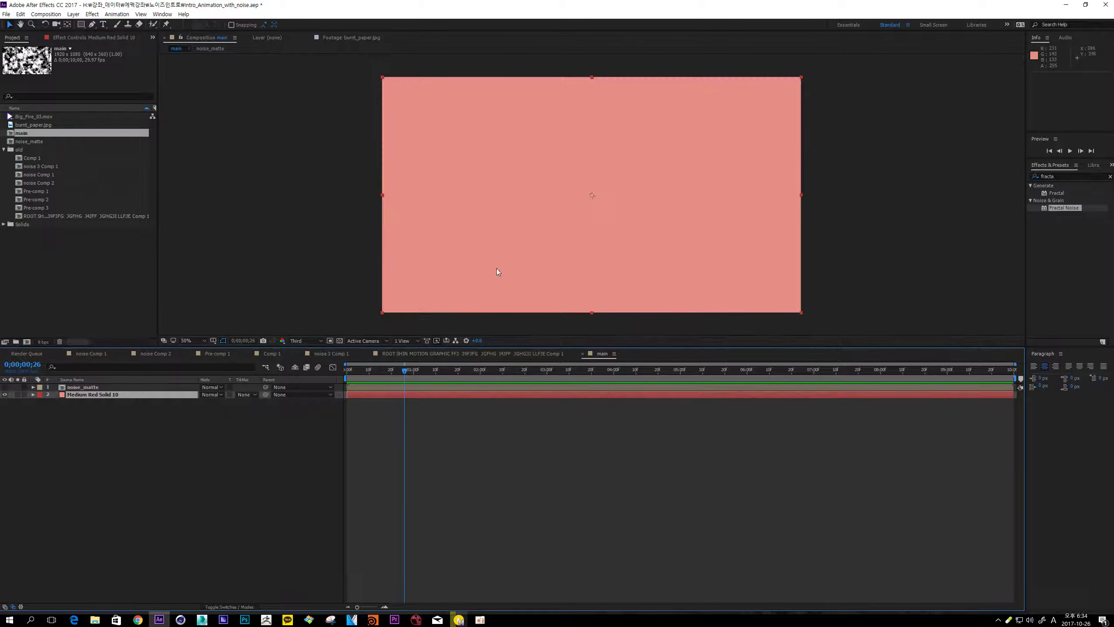
click(5, 386)
click(246, 395)
click(138, 402)
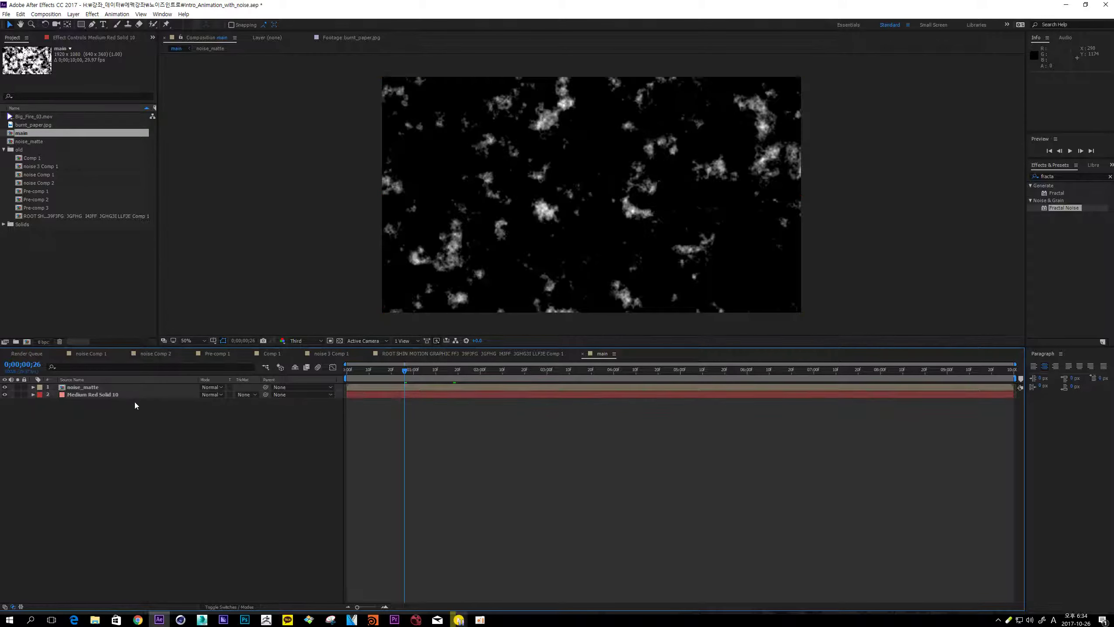
- Apply Luma Matte "noise_matte" to the solid and check the result against the transparency grid
click(116, 396)
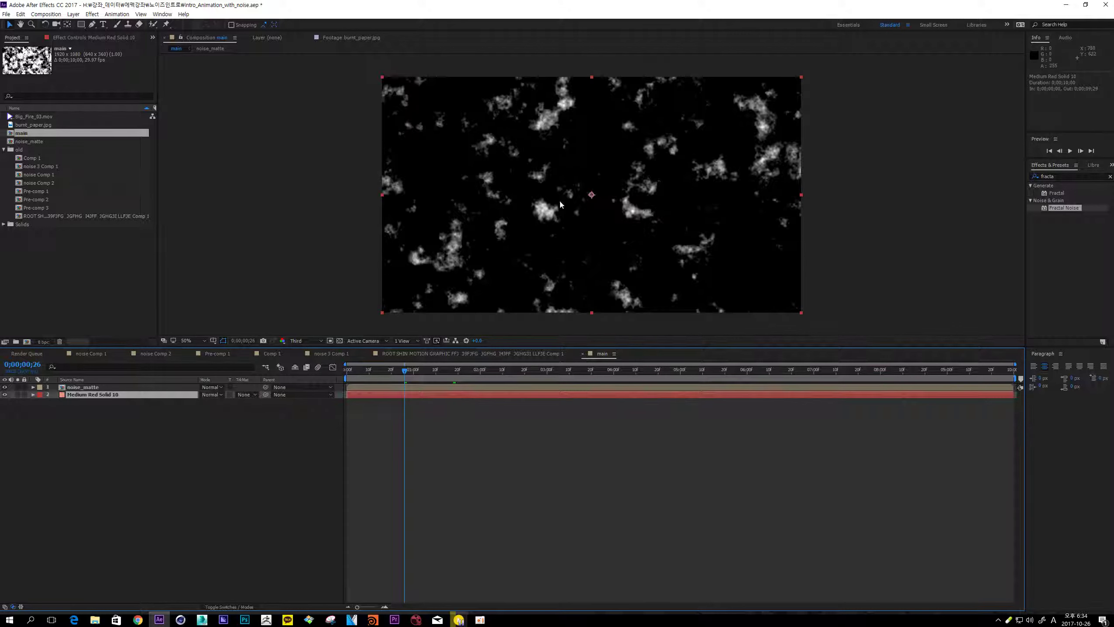
click(253, 394)
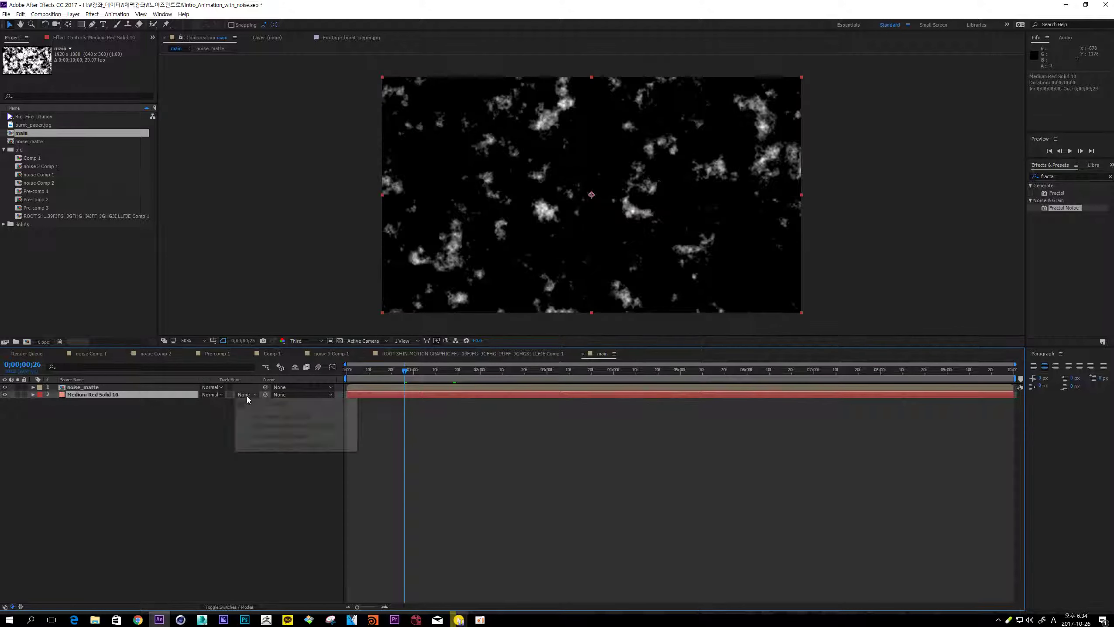
click(267, 436)
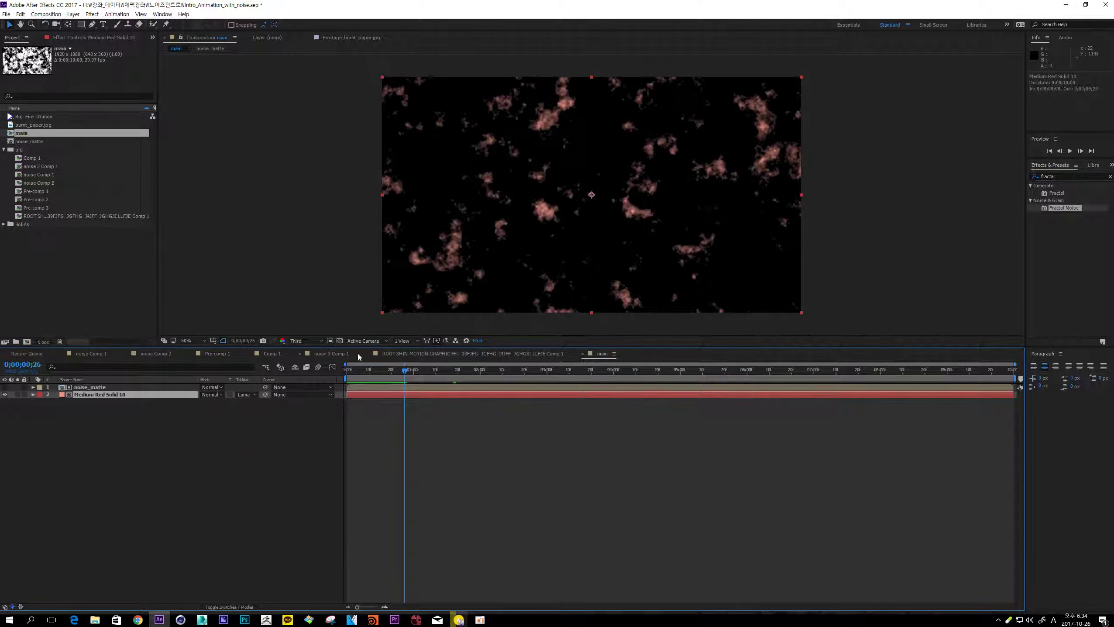
click(340, 341)
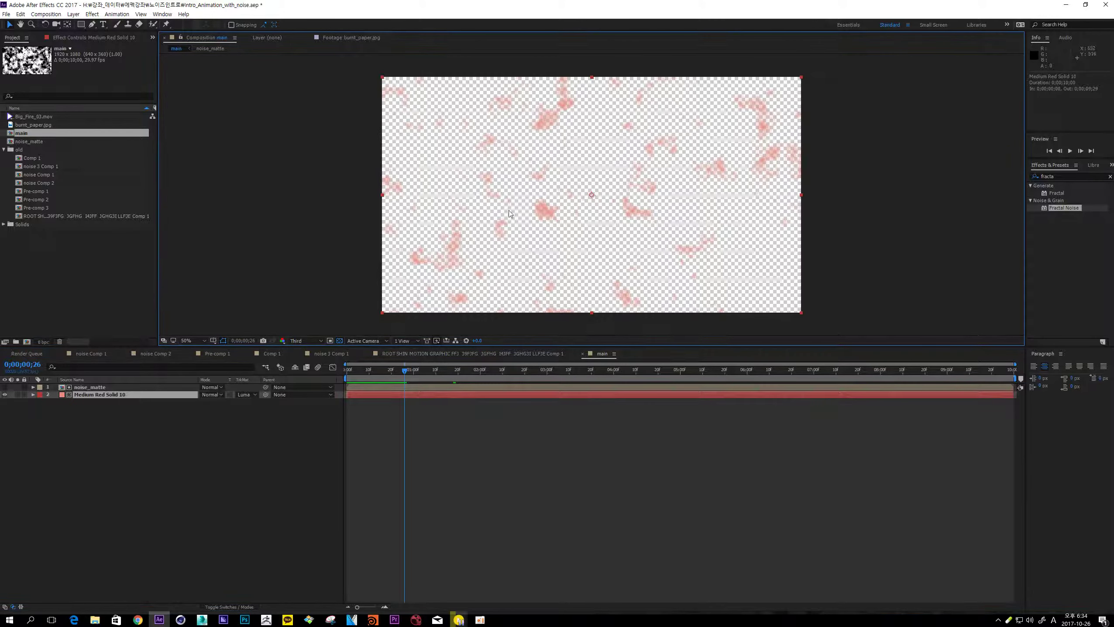
click(340, 341)
- Reset the solid to No Track Matte, show the noise_matte layer again and review the track matte options
click(253, 395)
click(252, 401)
click(4, 387)
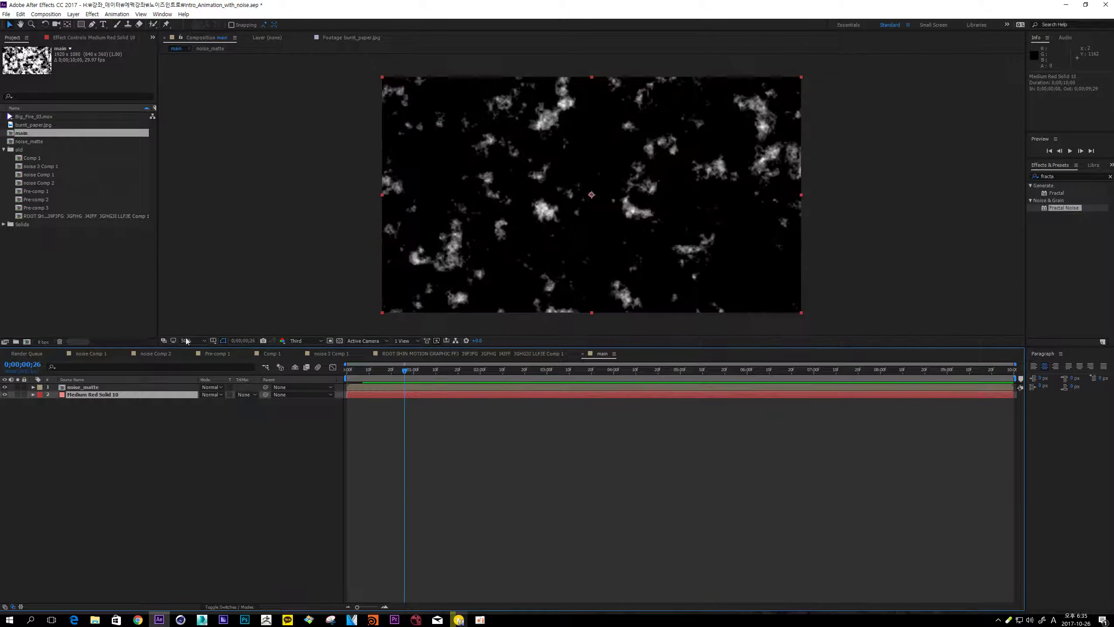
click(248, 394)
click(252, 402)
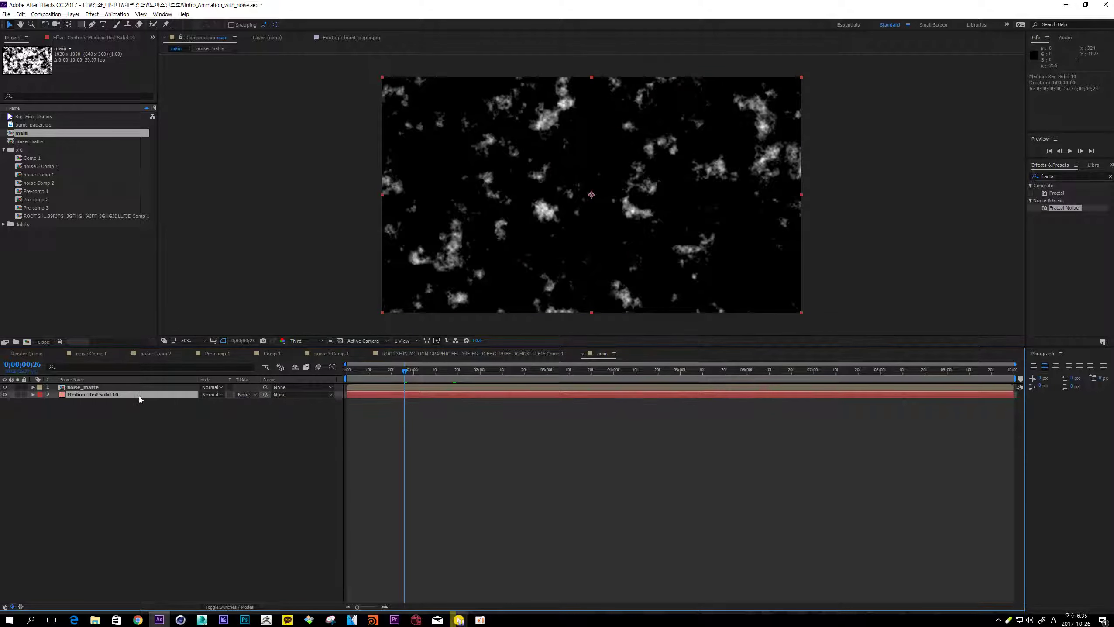
click(254, 406)
- Test Luma Inverted Matte on the solid for comparison and switch its track matte to Luma Matte "noise_matte"
click(249, 395)
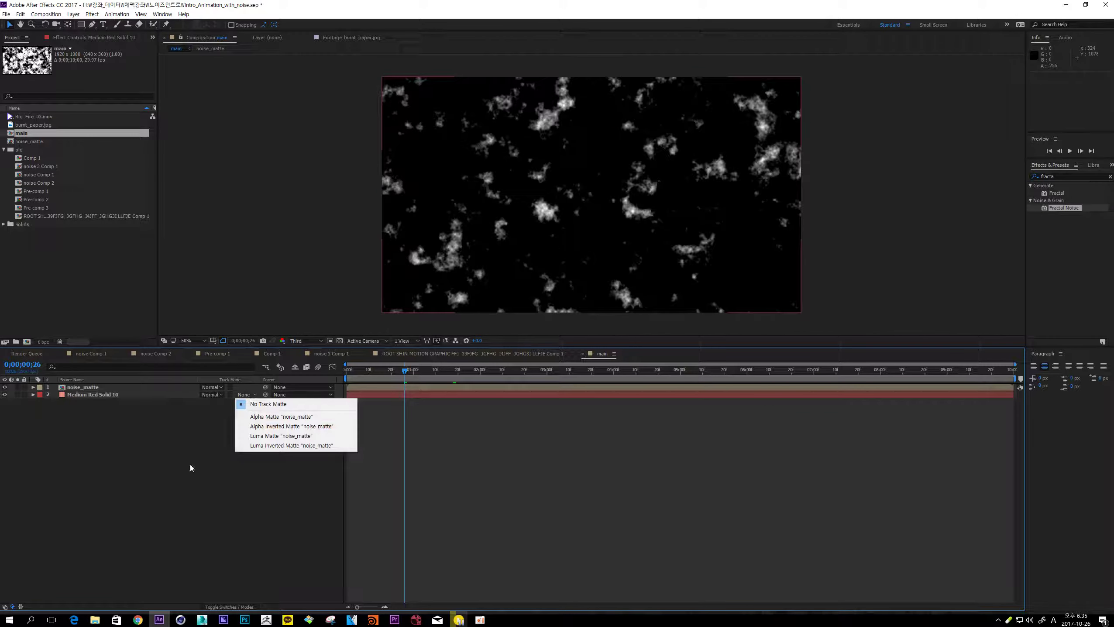
click(291, 446)
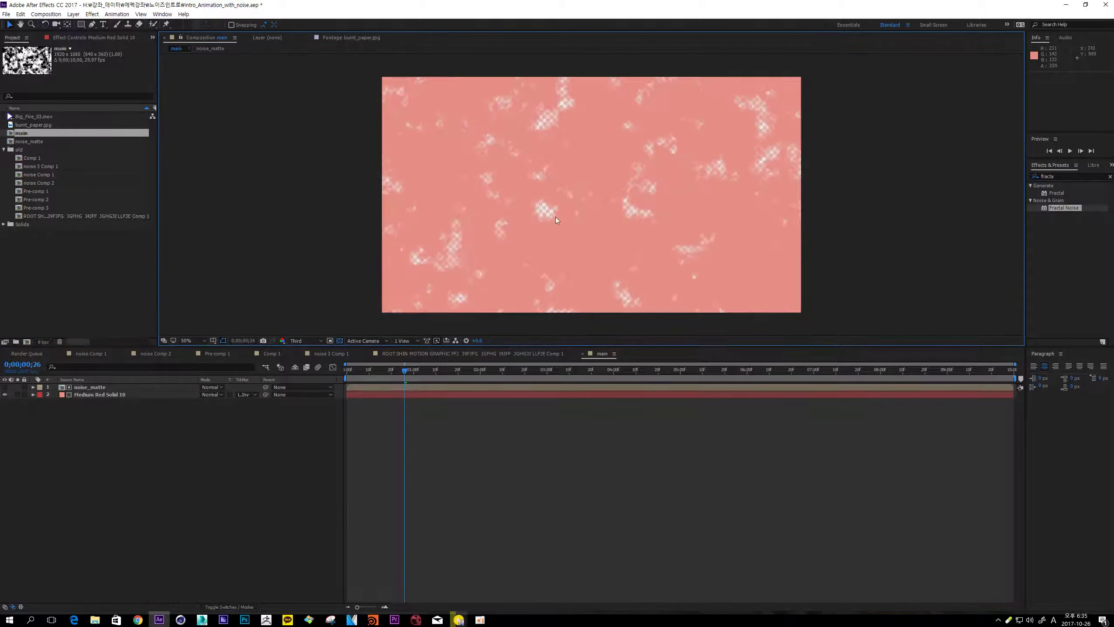
click(252, 396)
click(264, 437)
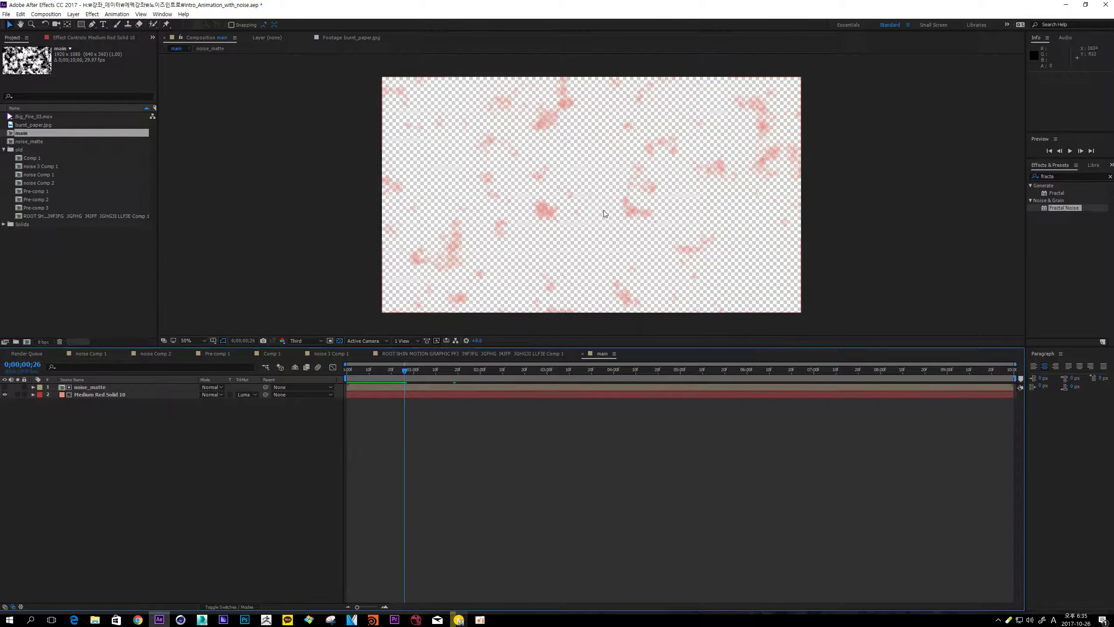
- Turn off the transparency grid, preview the matted solid's noise transition and move the playhead to 0;00;01;00
click(340, 341)
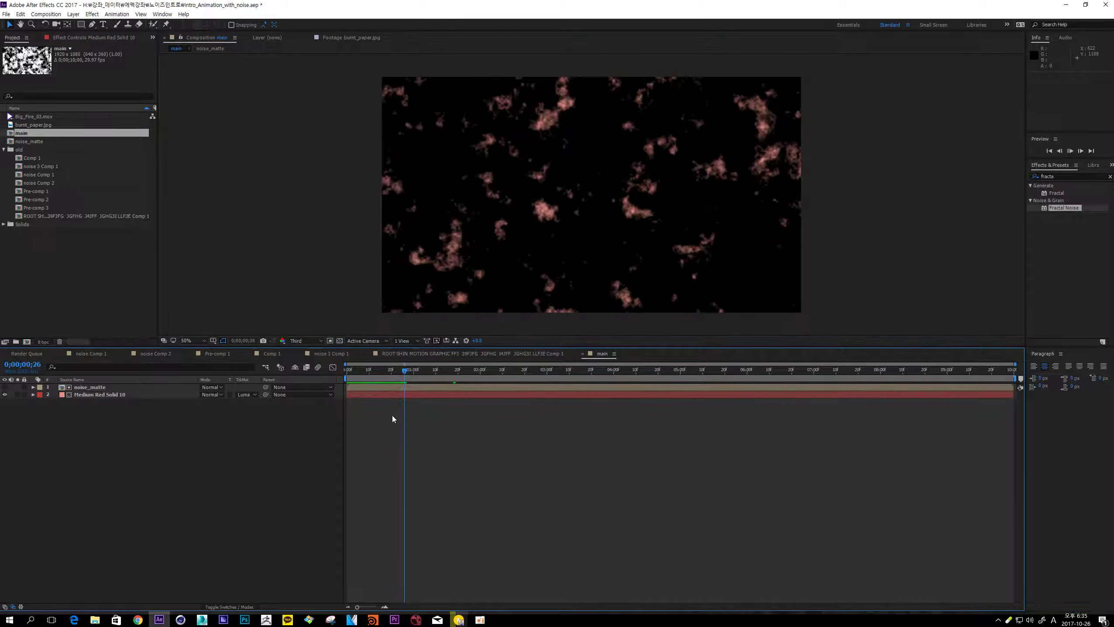
key(space)
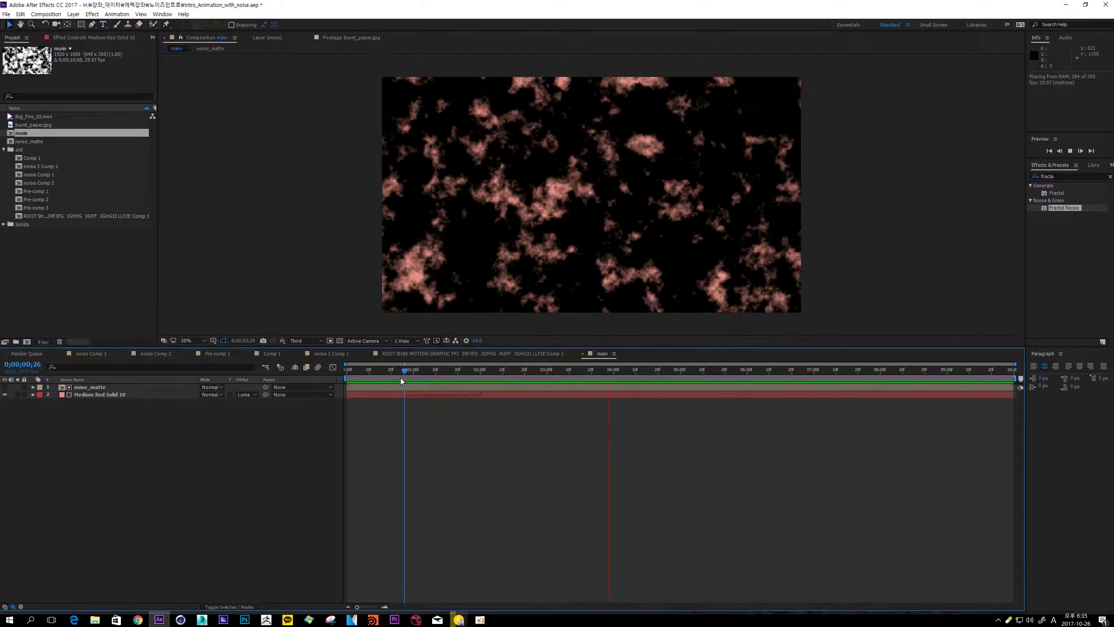
mouse_move(401, 382)
mouse_down()
mouse_move(388, 382)
mouse_move(413, 382)
mouse_up()
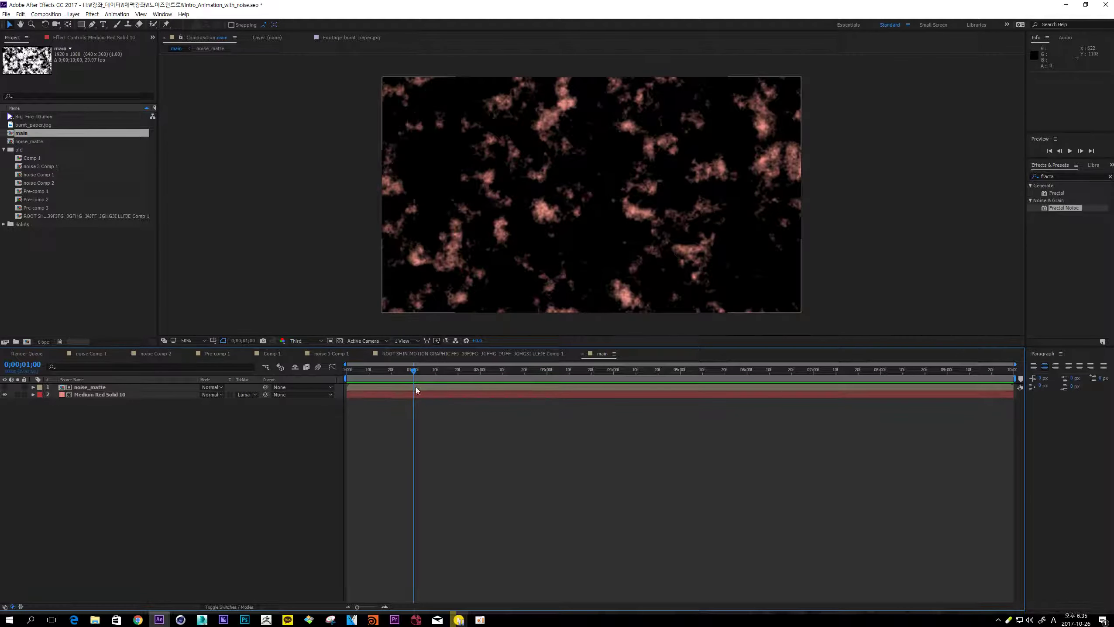
- Set the composition preview resolution to Full and inspect the noise edges up close at 100% before returning to 50%
click(416, 389)
key(slash)
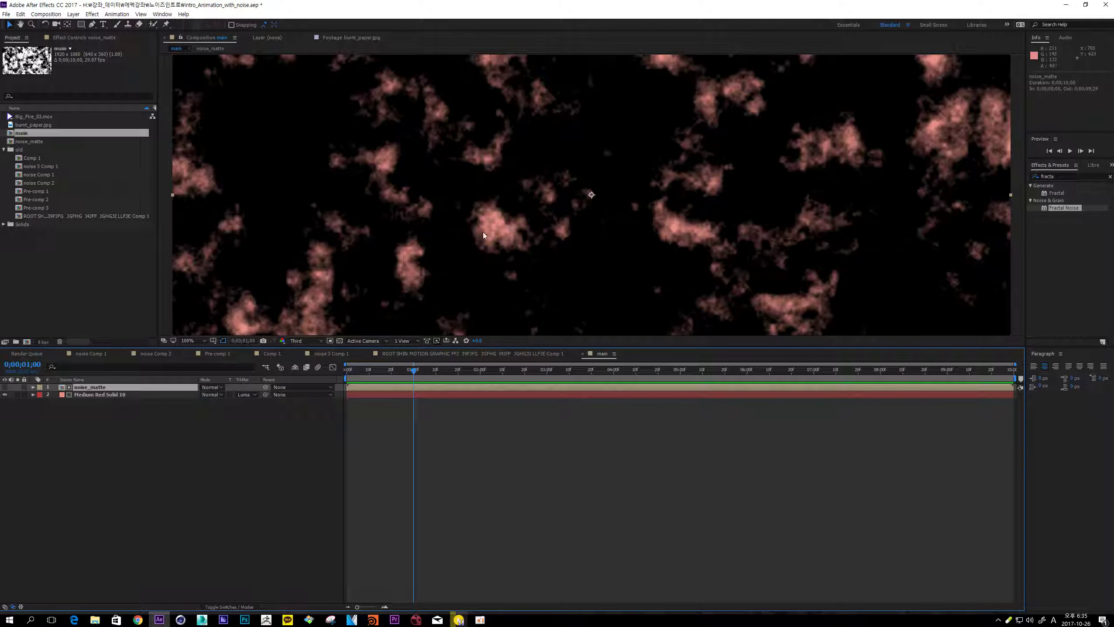
click(303, 340)
click(299, 356)
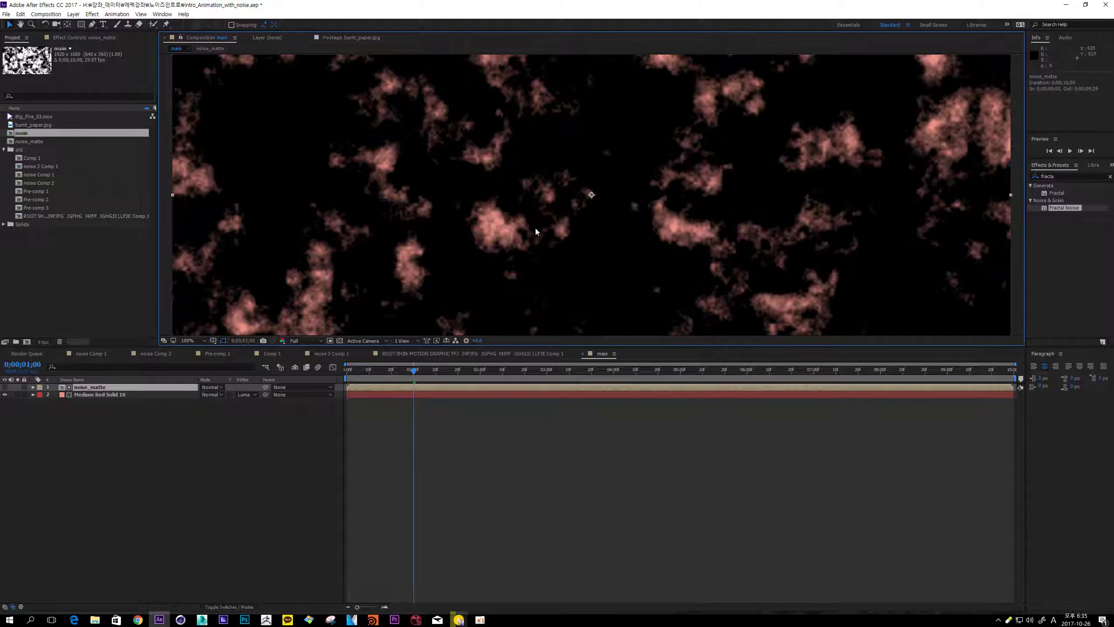
key(comma)
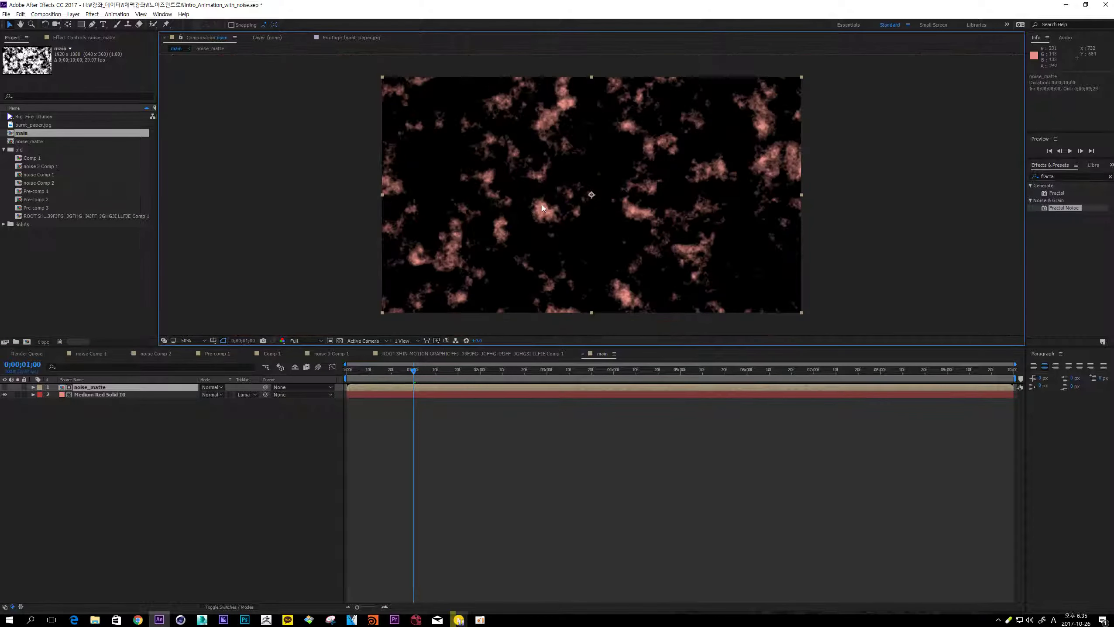
- Find the Curves effect and apply it to the noise_matte layer
click(1075, 176)
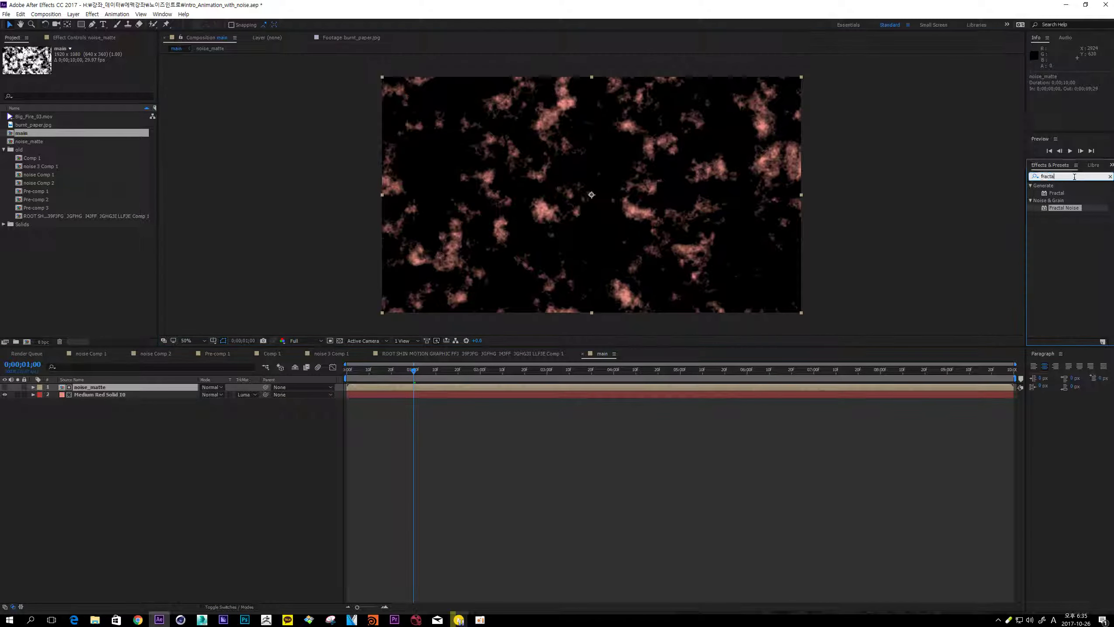
text(curves)
click(1040, 133)
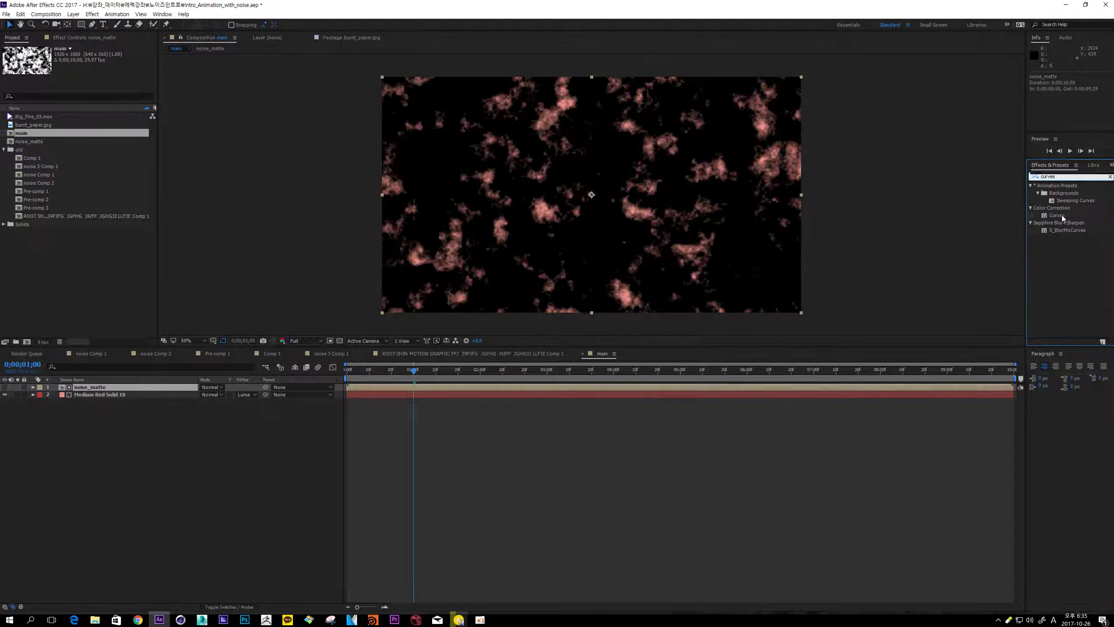
drag(1057, 216, 112, 388)
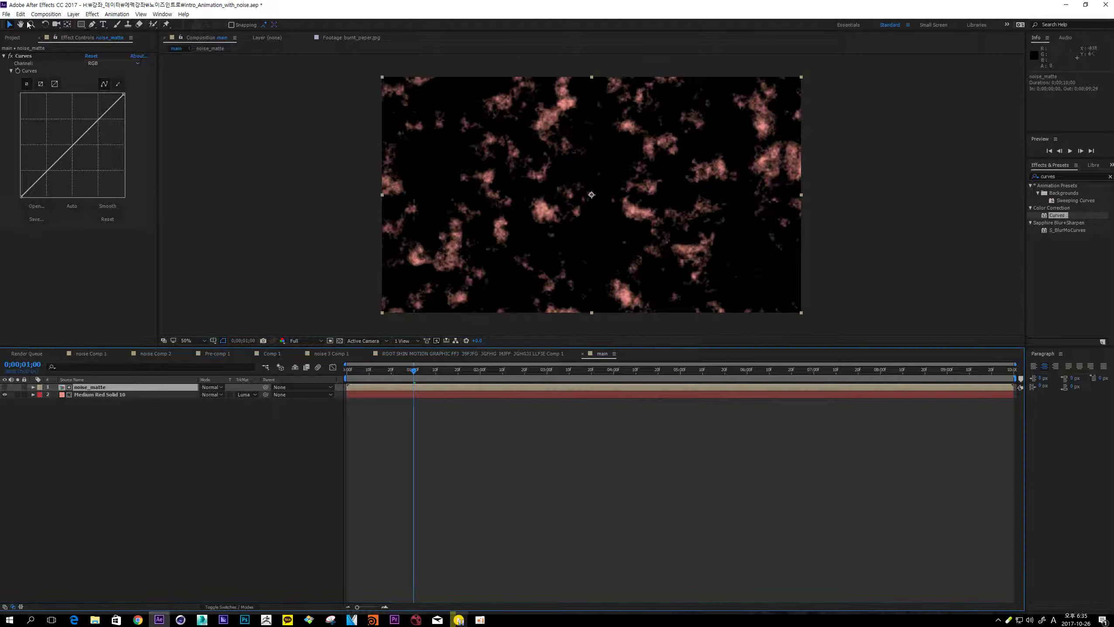
- Shape the noise_matte RGB curve into a steep S for more contrast and check the result at 0;00;01;17
drag(98, 120, 100, 95)
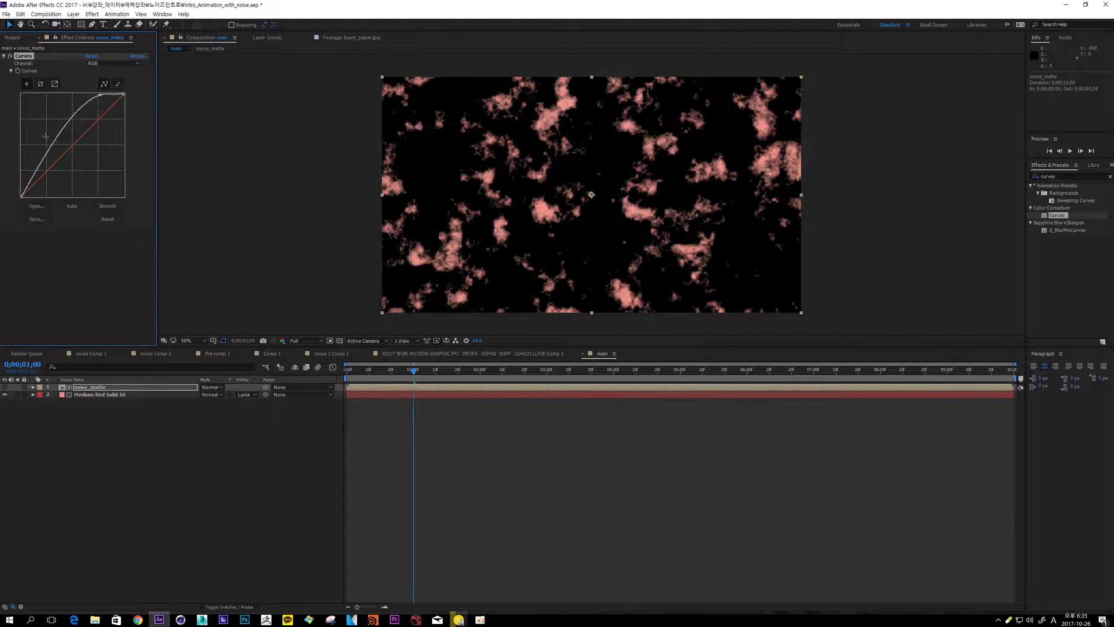
drag(46, 163, 45, 192)
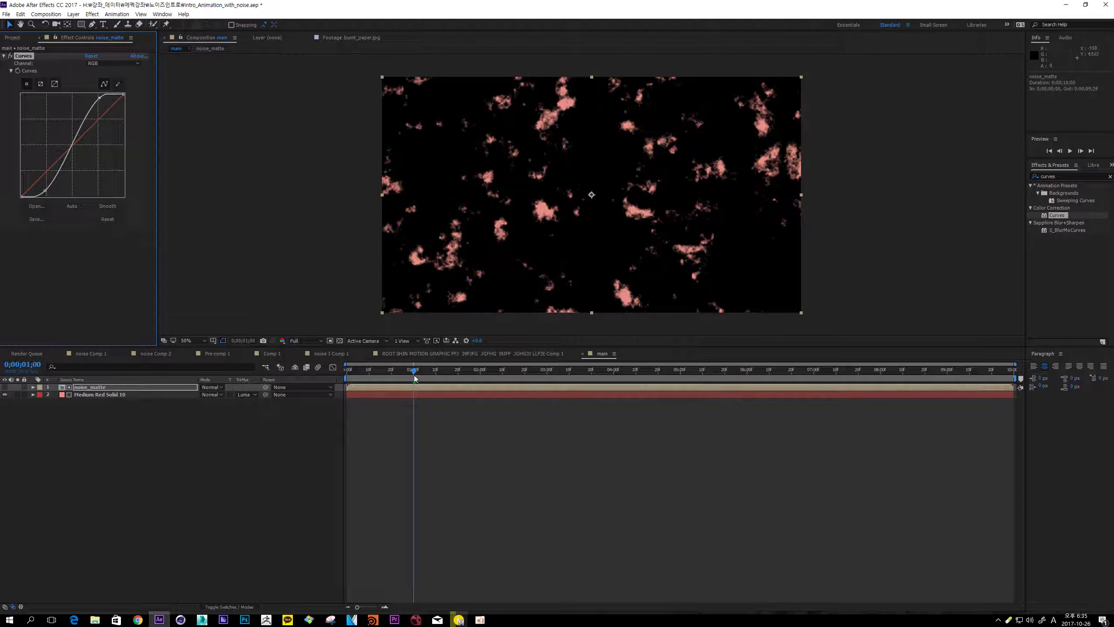
drag(415, 378, 452, 372)
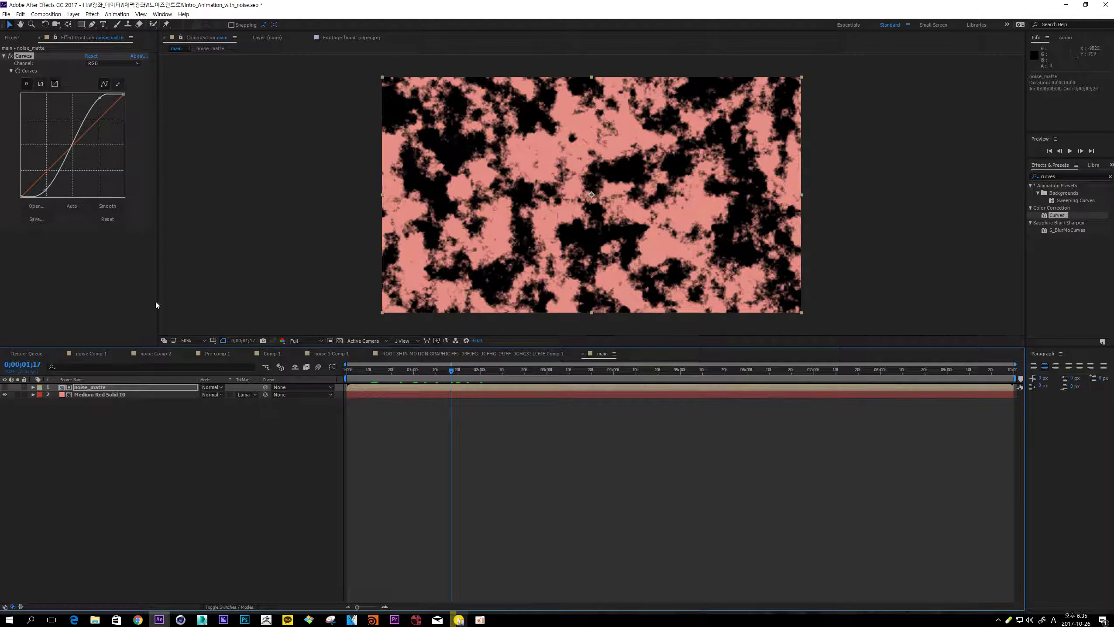
- Delete the red solid from the main composition and create a new composition named noise_comp
click(92, 395)
key(Delete)
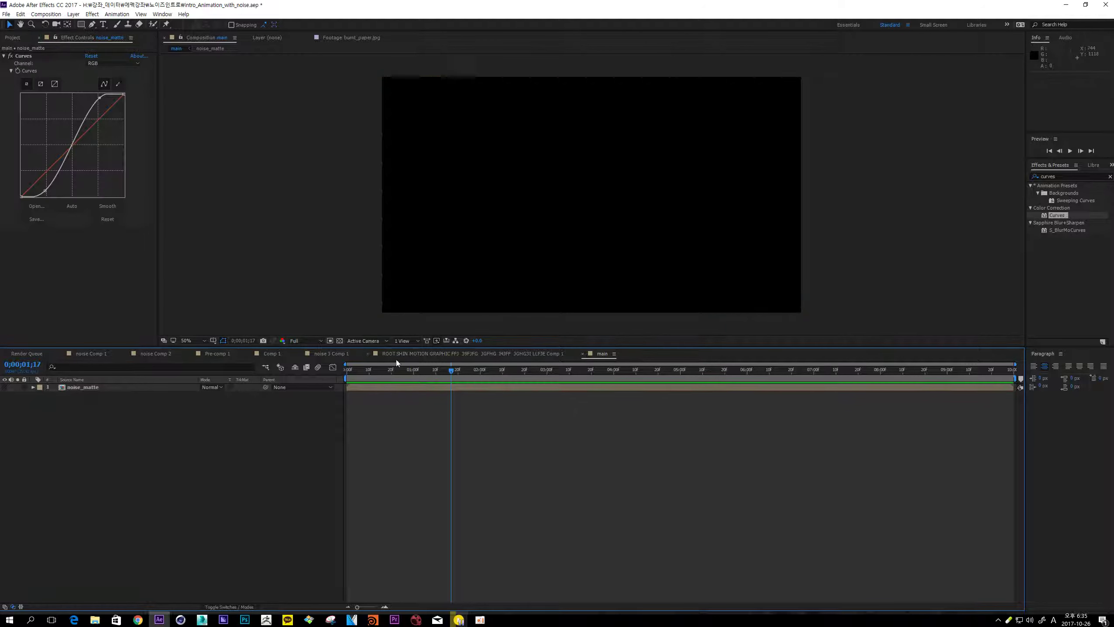
click(15, 39)
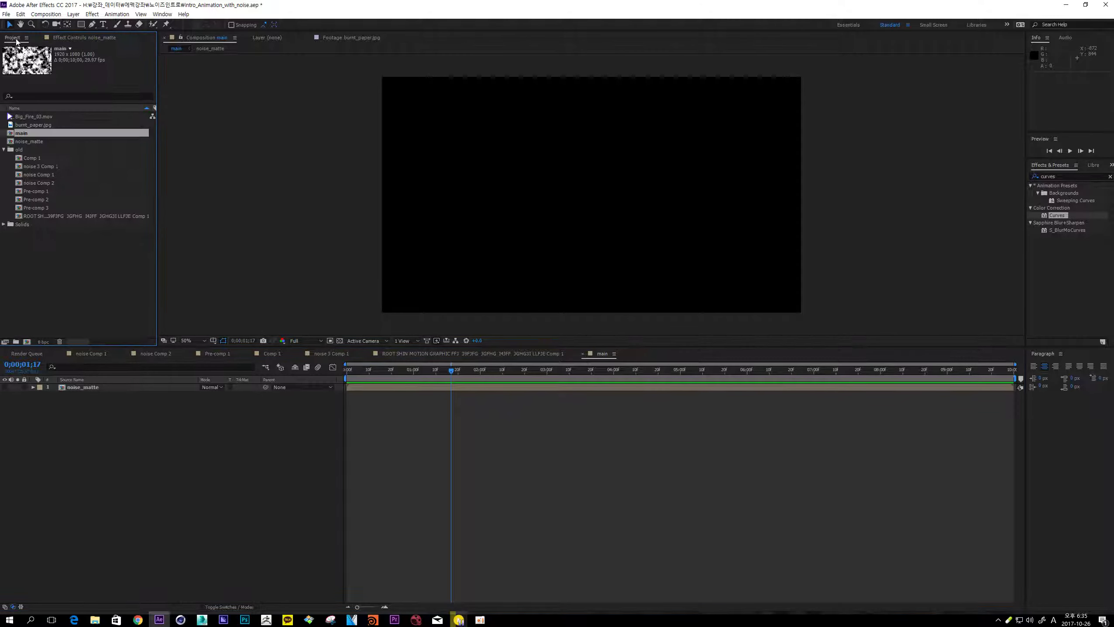
click(57, 279)
key(ctrl+n)
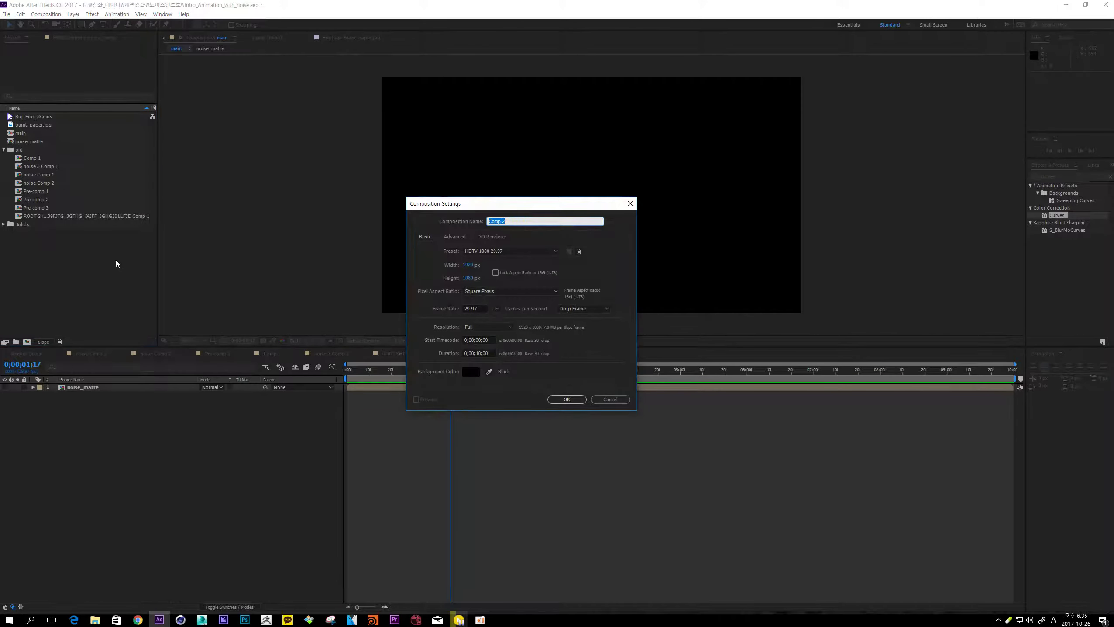
text(noise)
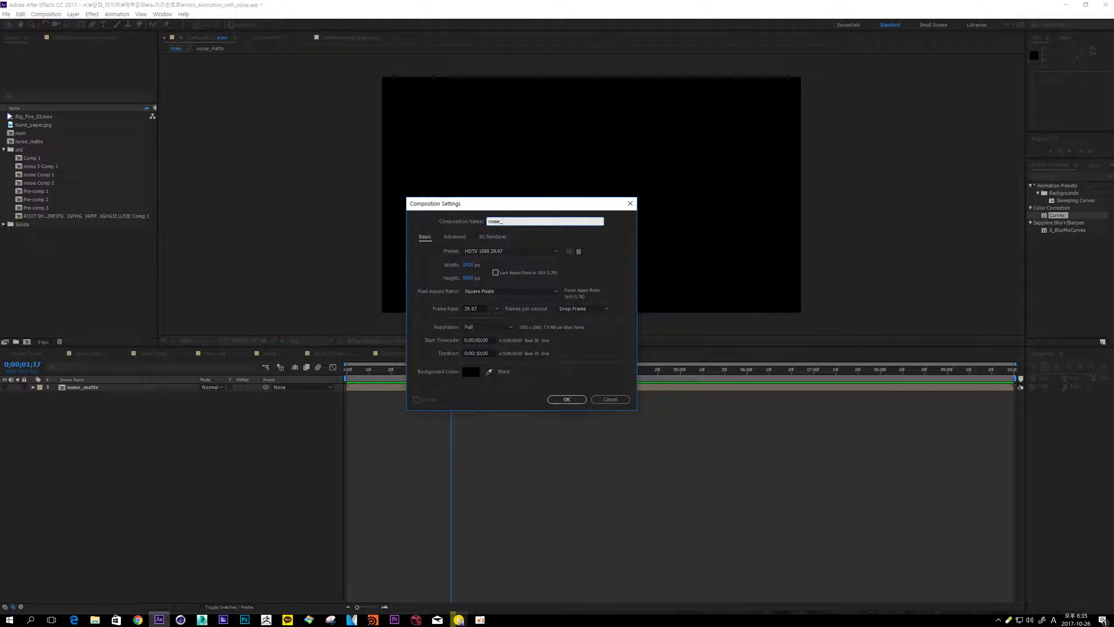
text(_comp)
key(Return)
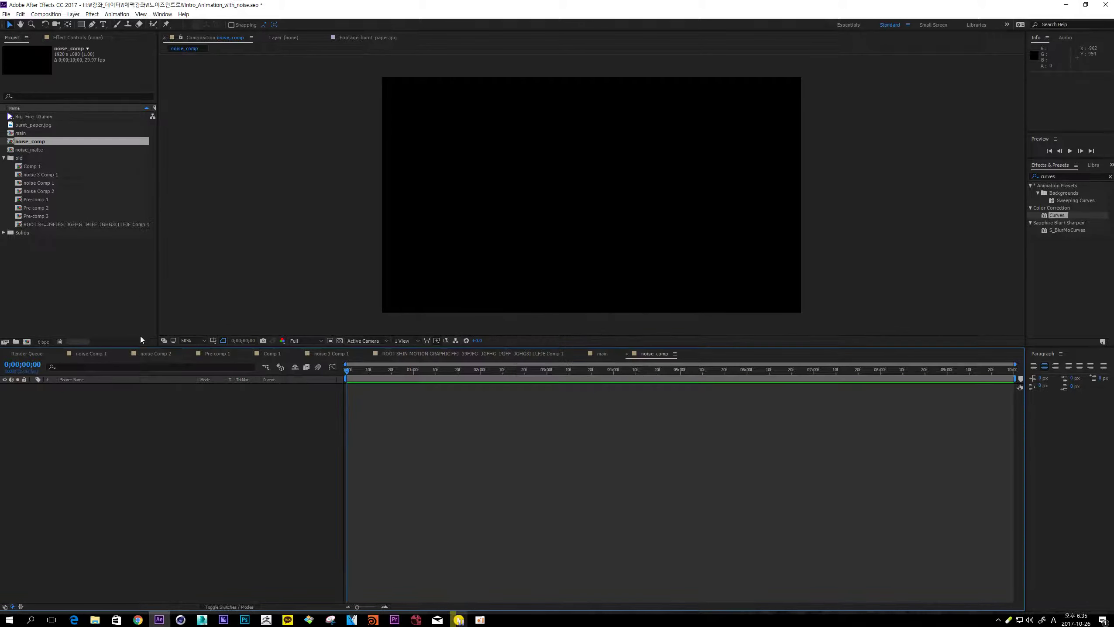
- Add burnt_paper.jpg to noise_comp and scale it to 190% so it fills the frame
drag(21, 127, 367, 371)
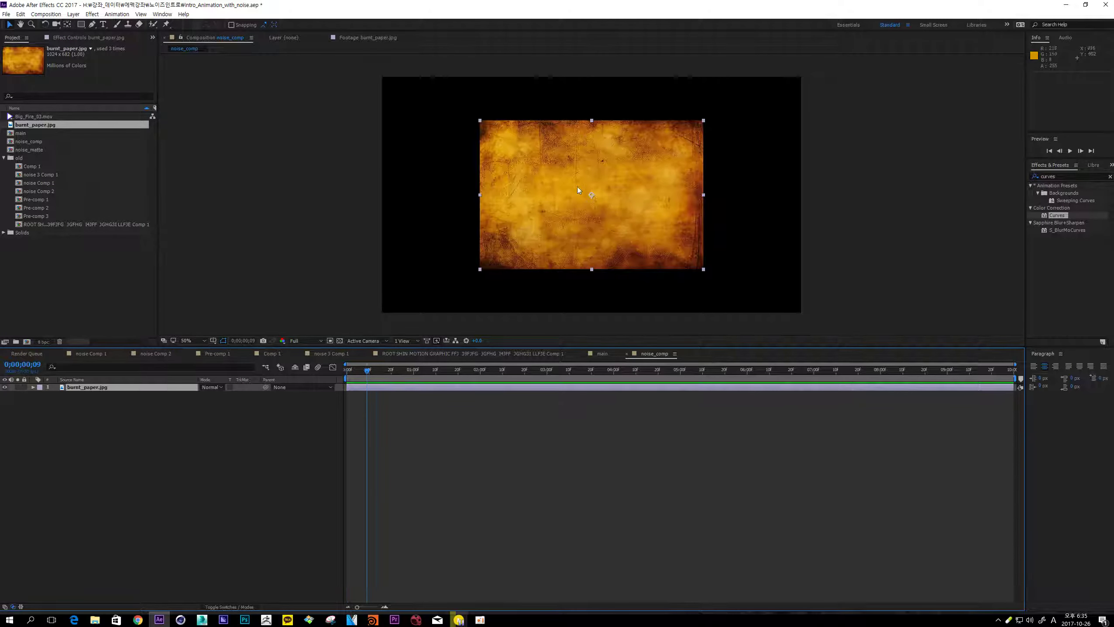
key(s)
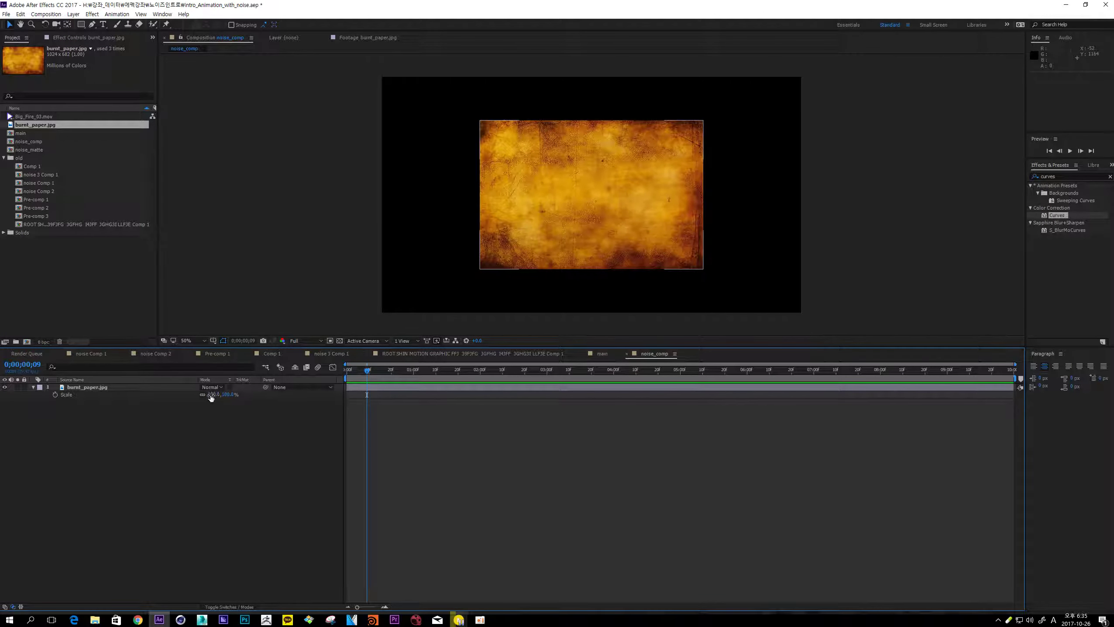
drag(214, 394, 259, 399)
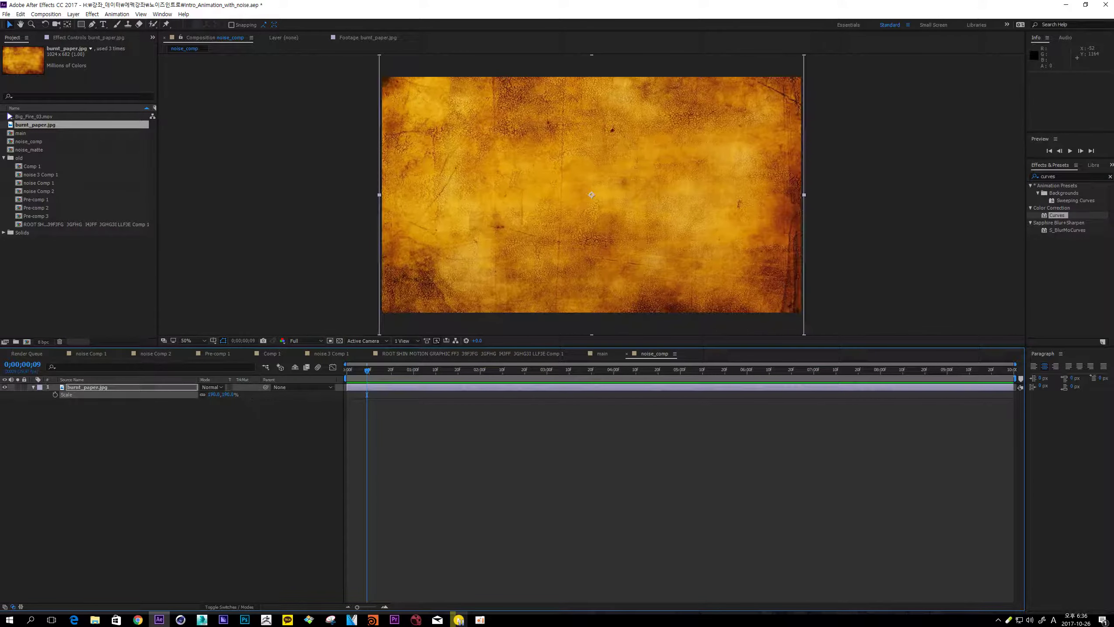
- Switch to Chrome to review the "burnt paper" image search for the texture's source, and return to After Effects
click(138, 620)
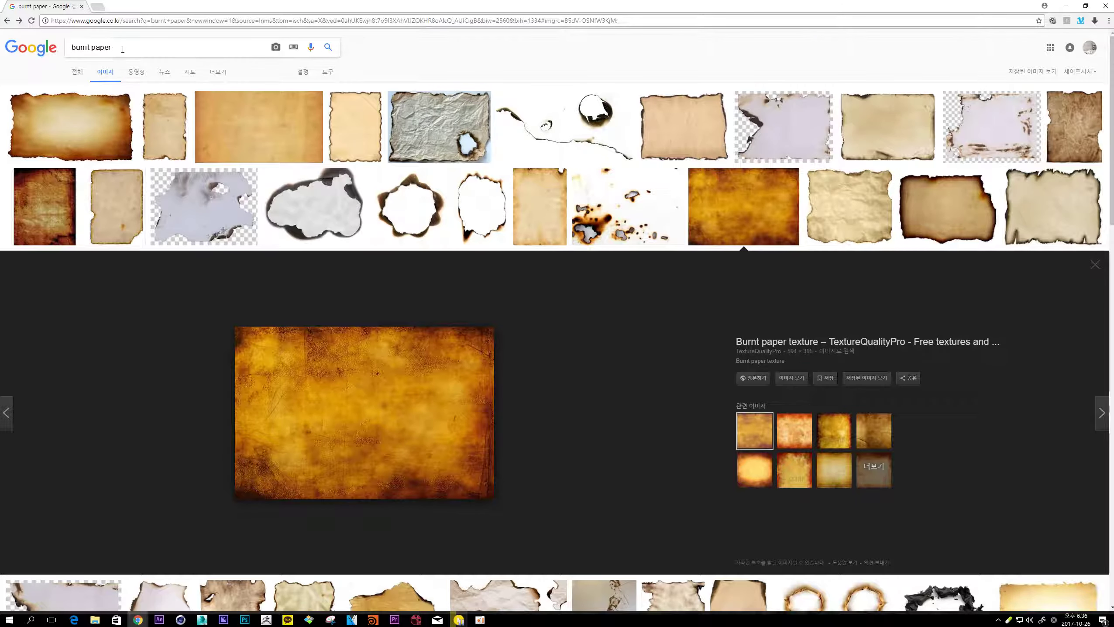
drag(123, 49, 60, 55)
key(alt+Tab)
click(271, 456)
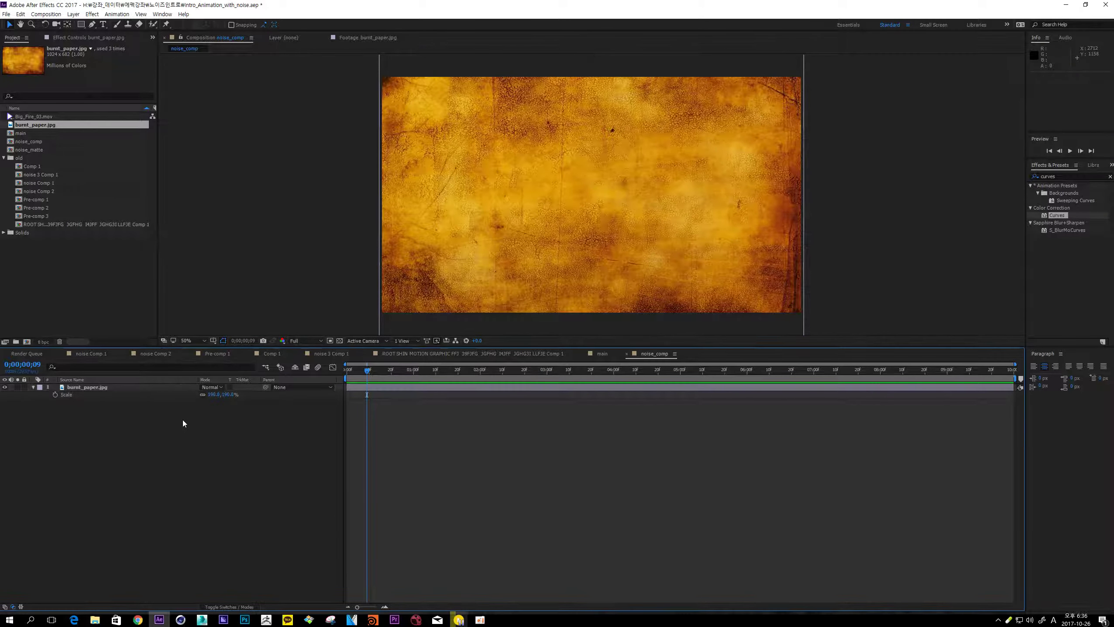
- Add an adjustment layer above burnt_paper.jpg and apply the Curves and Levels effects to it
click(167, 388)
click(155, 403)
key(ctrl+alt+y)
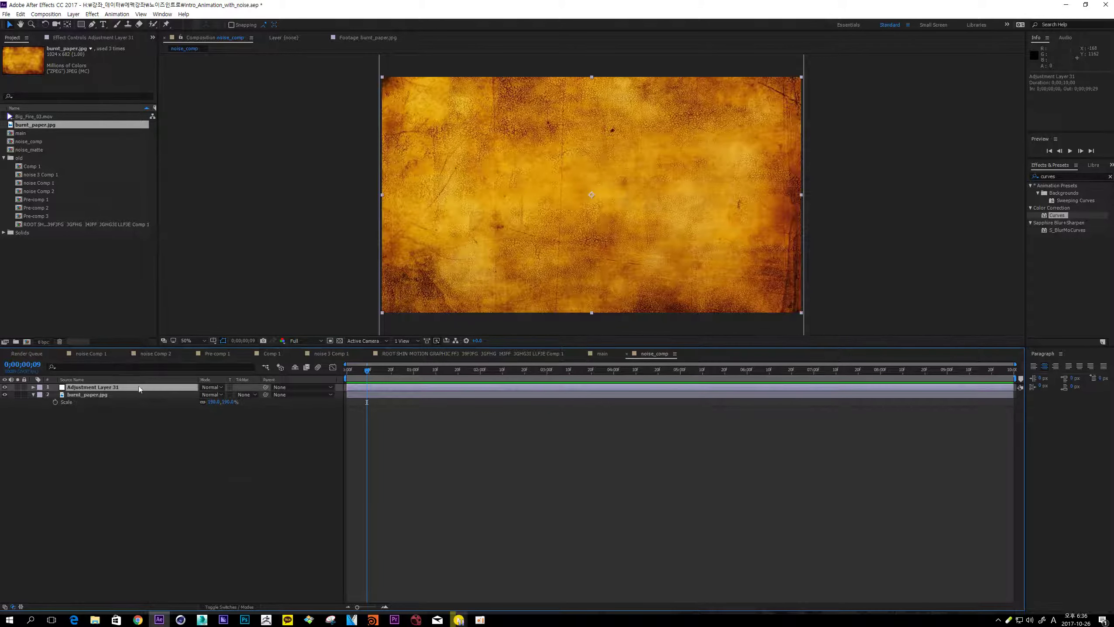
double_click(1076, 176)
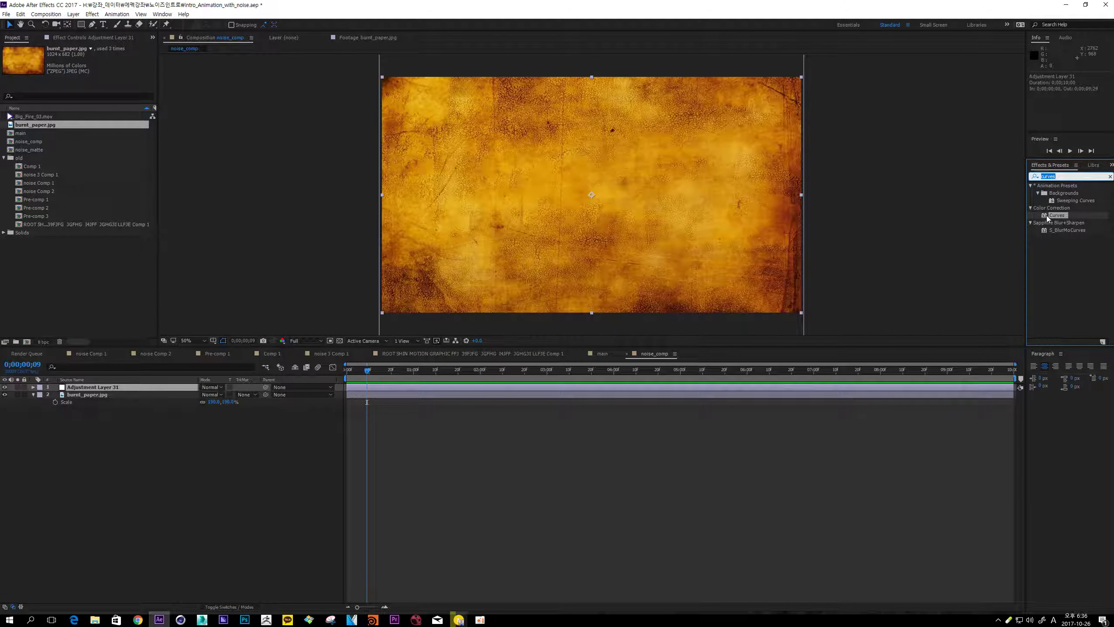
double_click(1054, 216)
text(leve)
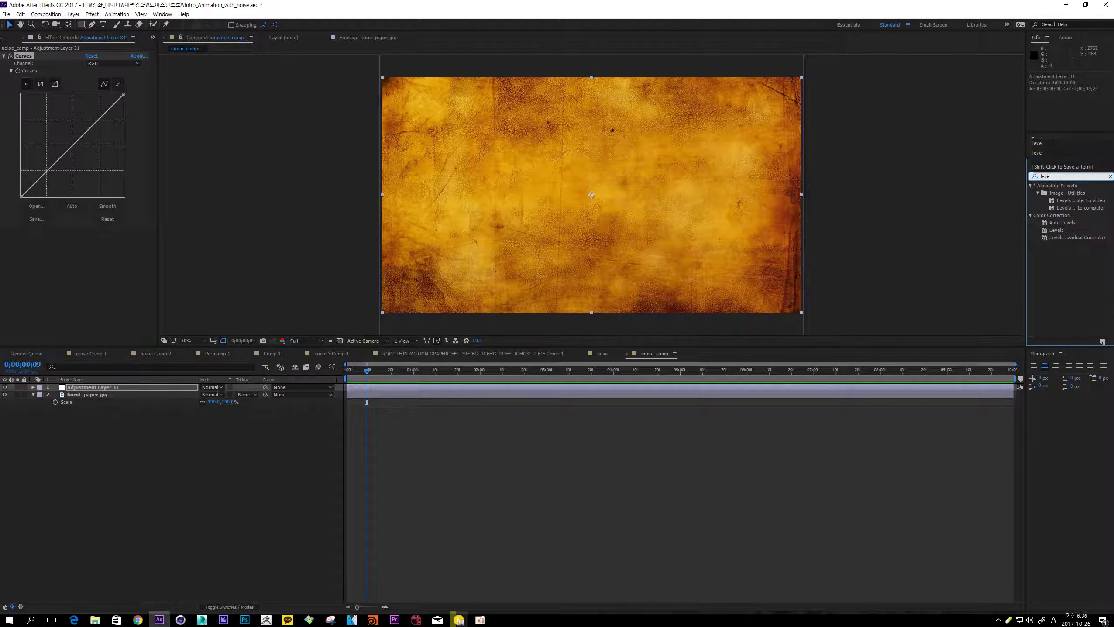
text(l)
double_click(1055, 230)
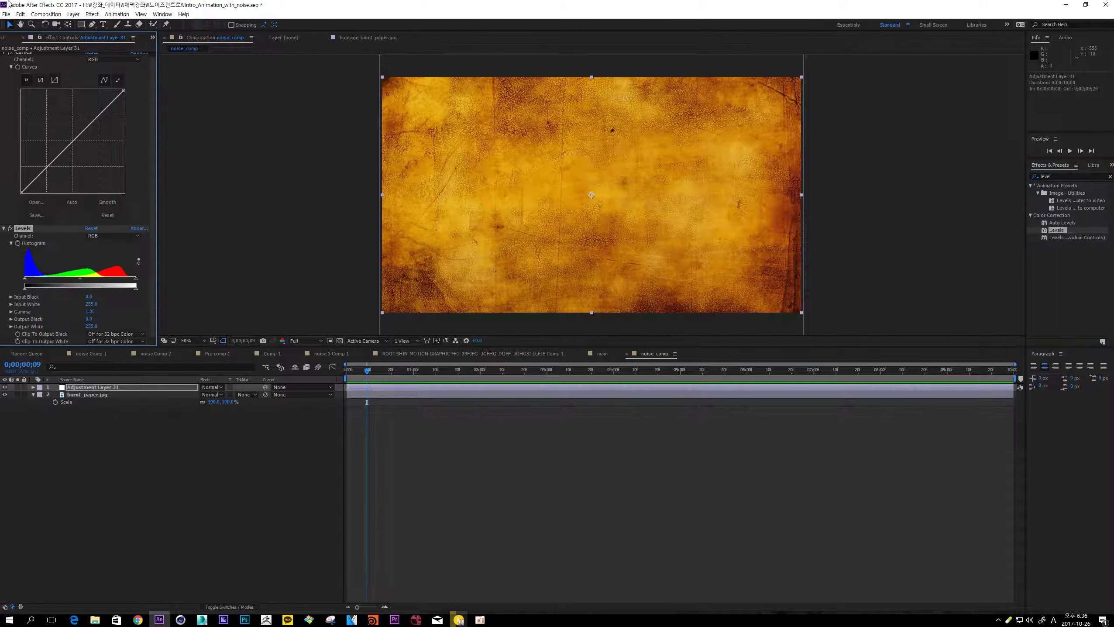
- Darken the paper texture by pulling down the adjustment layer's RGB curve and raising Input White in Levels
drag(124, 91, 85, 179)
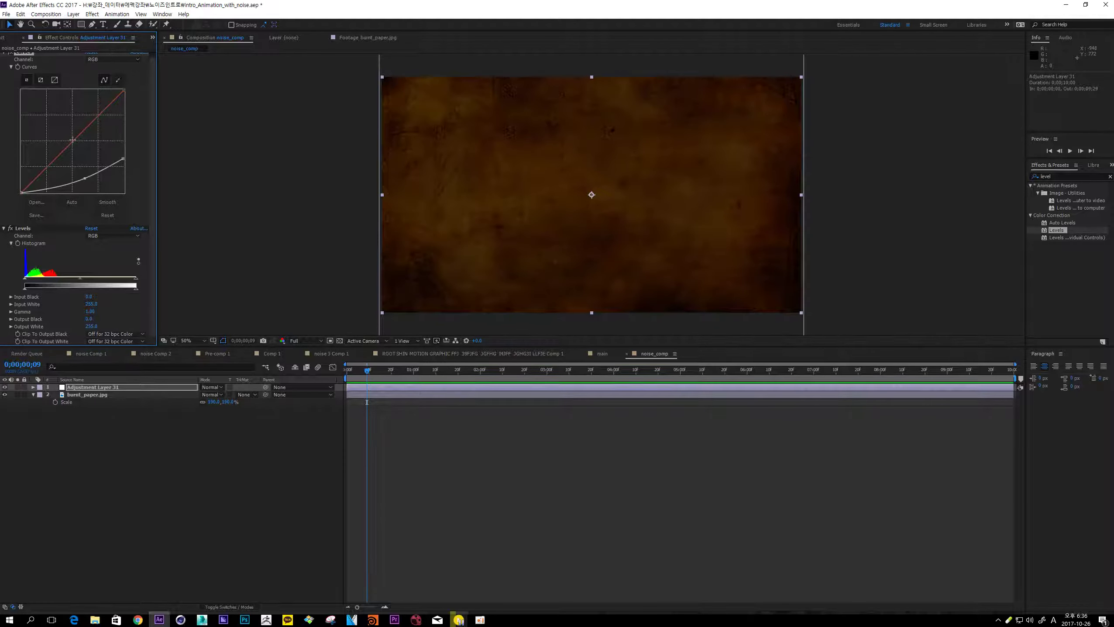
mouse_move(73, 141)
mouse_down()
mouse_move(75, 150)
mouse_move(69, 141)
mouse_up()
drag(91, 304, 105, 306)
- Create a full-frame solid named "noise" at the top of noise_comp
click(259, 411)
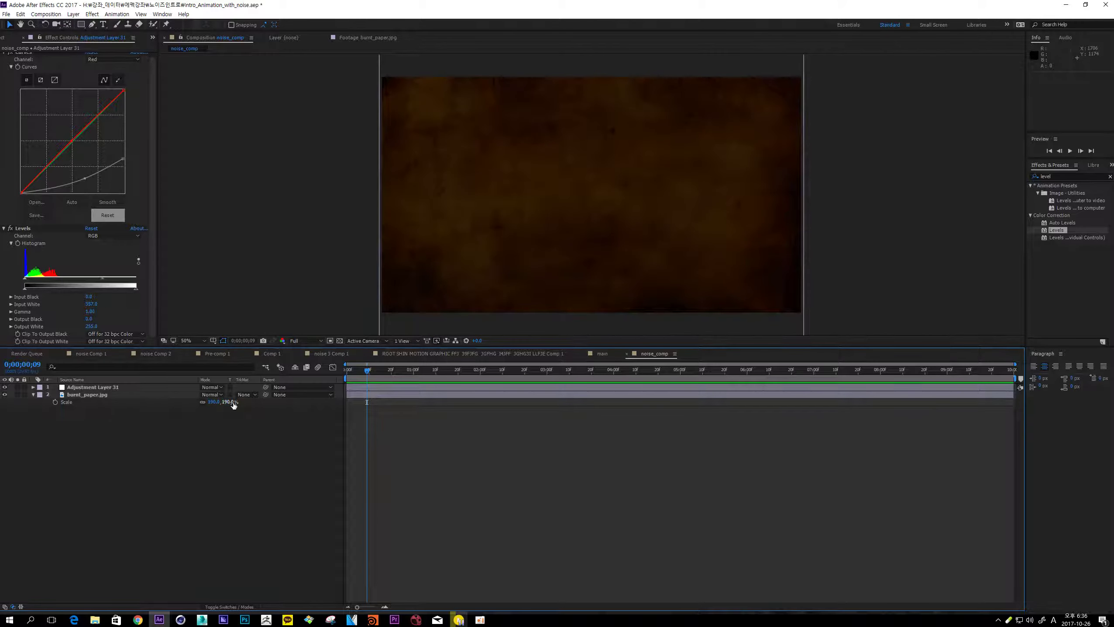
key(ctrl+y)
text(nose)
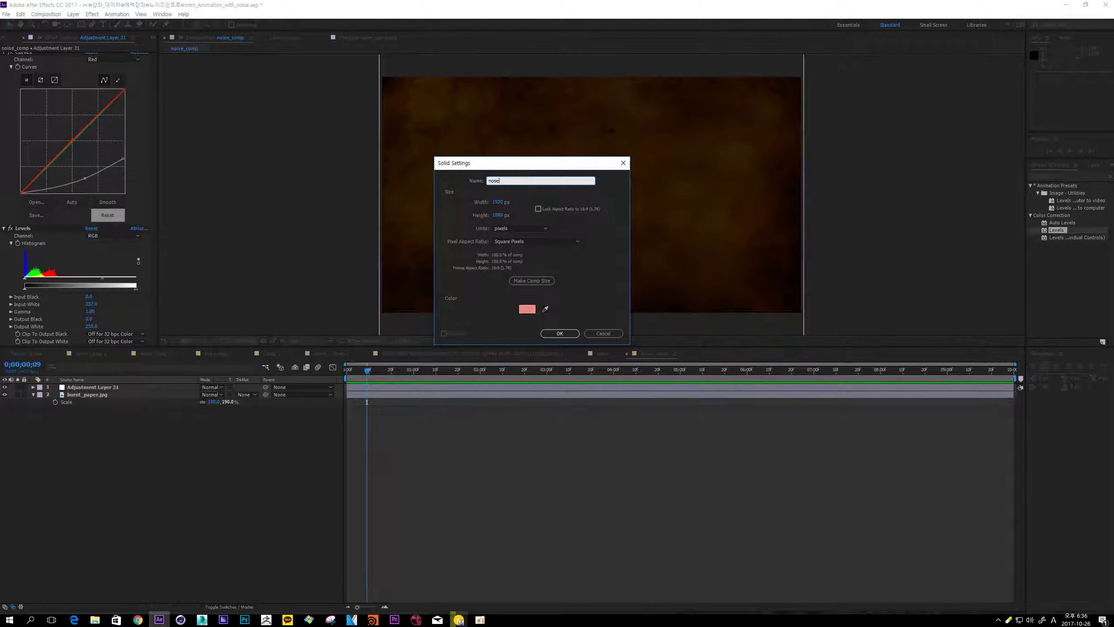
text(oise)
key(Return)
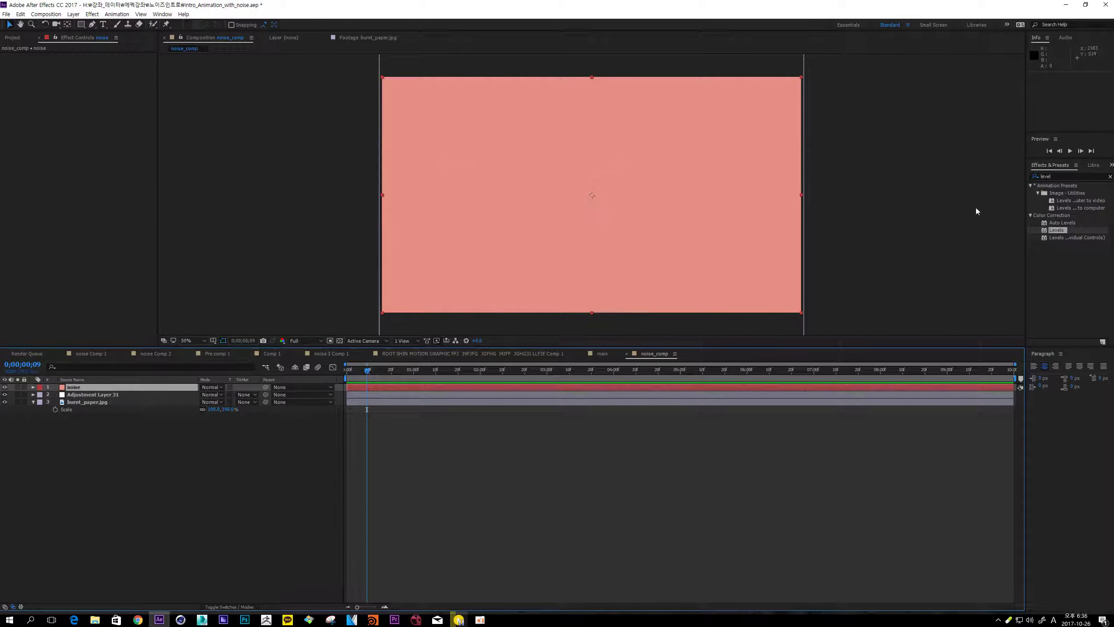
- Find the Fractal Noise effect and apply it to the noise solid
double_click(1056, 177)
text(frac)
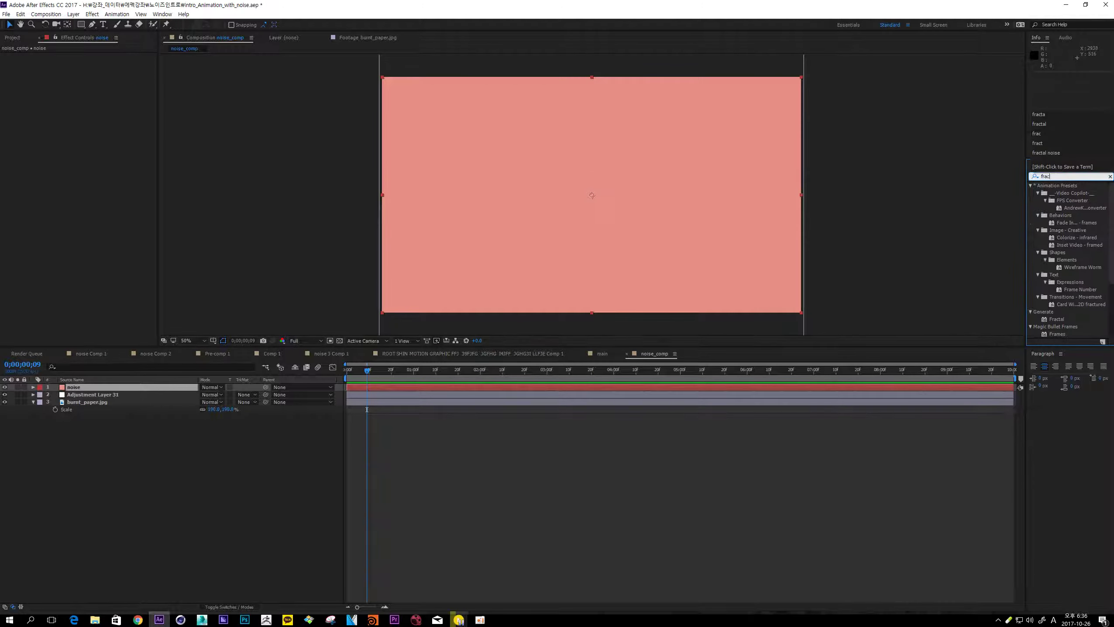
text(ta)
drag(1064, 208, 103, 390)
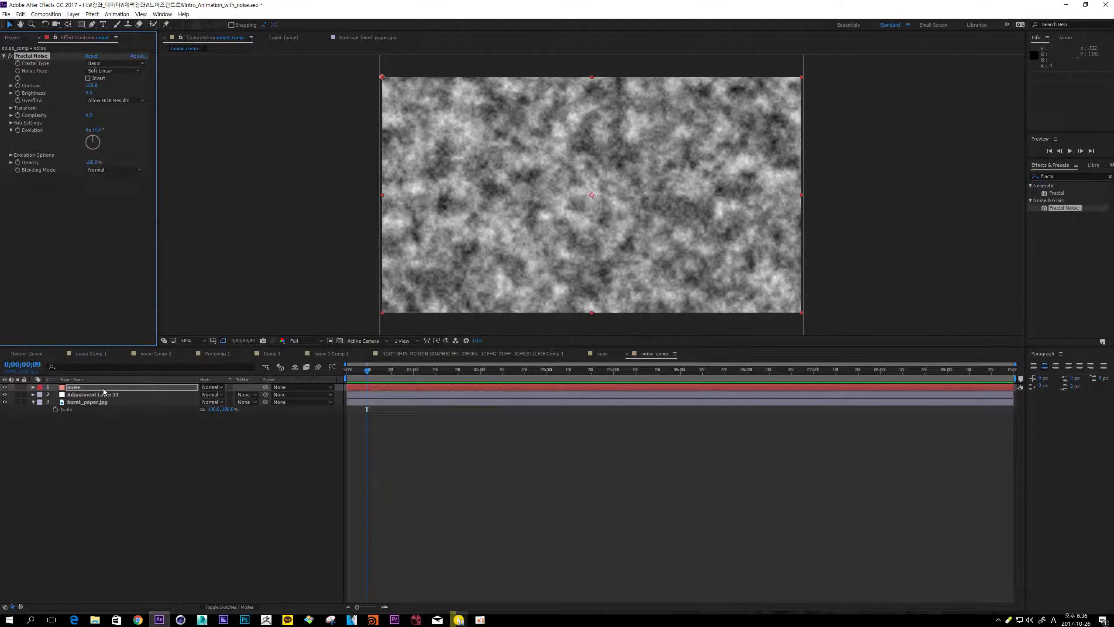
- Set the Fractal Noise transform scale to 150 on the noise solid
click(29, 108)
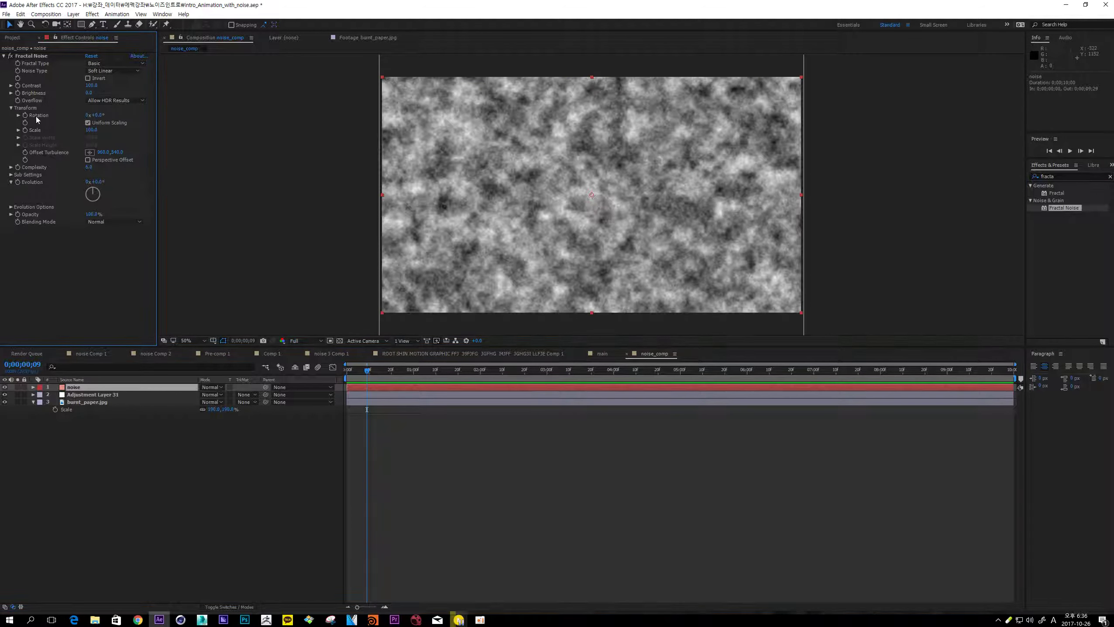
click(92, 131)
text(150)
key(Return)
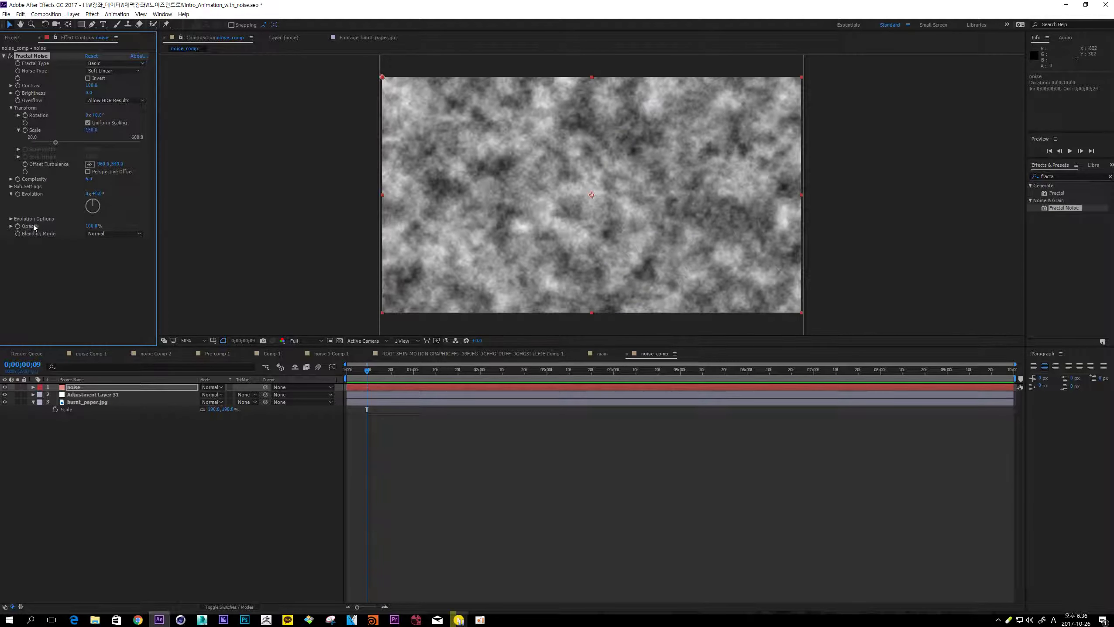
- Animate the noise solid's Fractal Noise Evolution with the expression time*120+99 and scrub through to check the motion
alt+click(18, 194)
text(t)
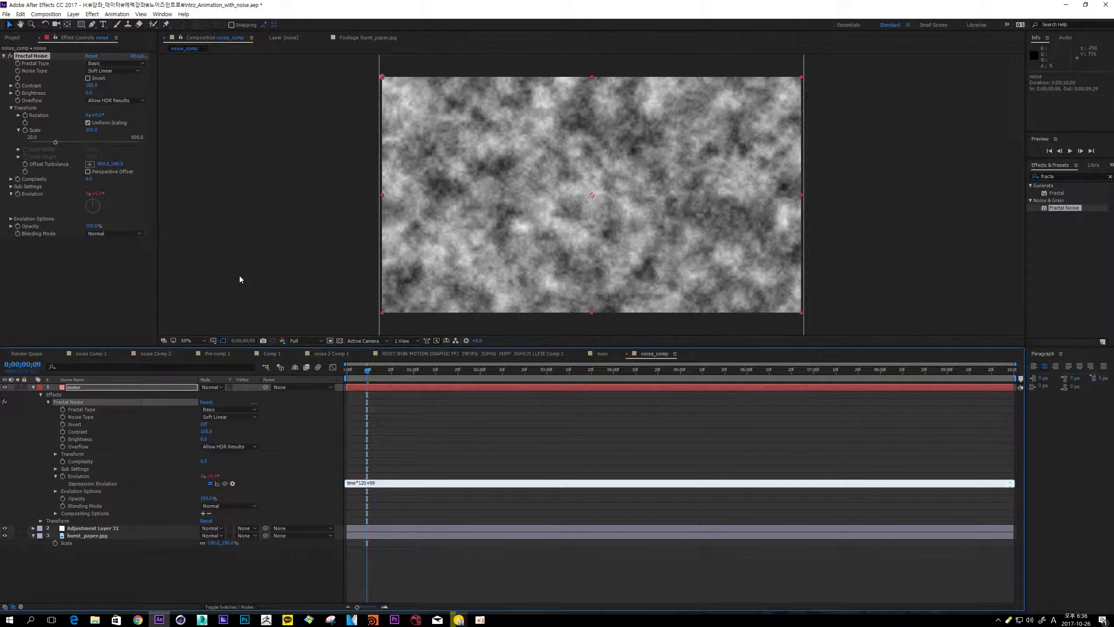
text(ime*120+99)
click(390, 437)
drag(368, 371, 404, 372)
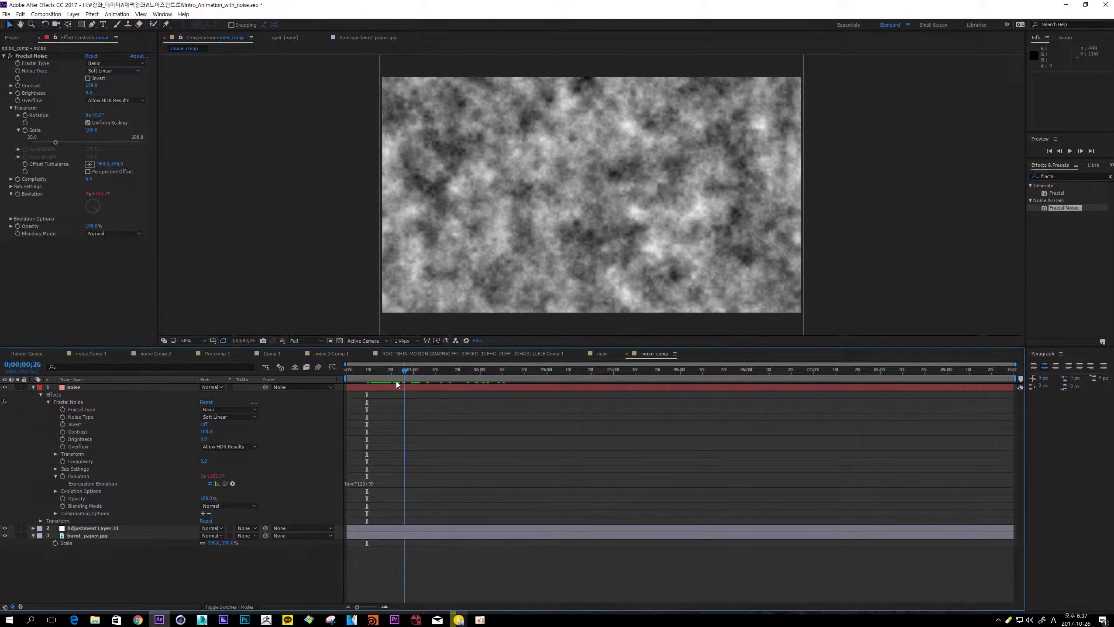
- Set the noise layer's blending mode to Overlay and check the blend at other frames
click(188, 389)
click(212, 387)
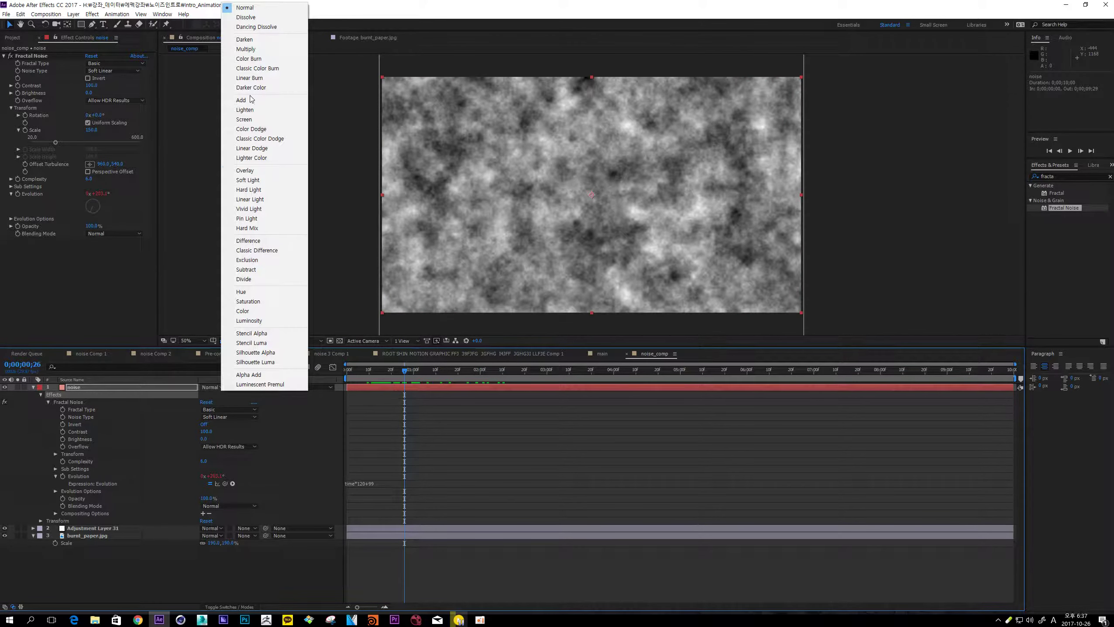
click(246, 170)
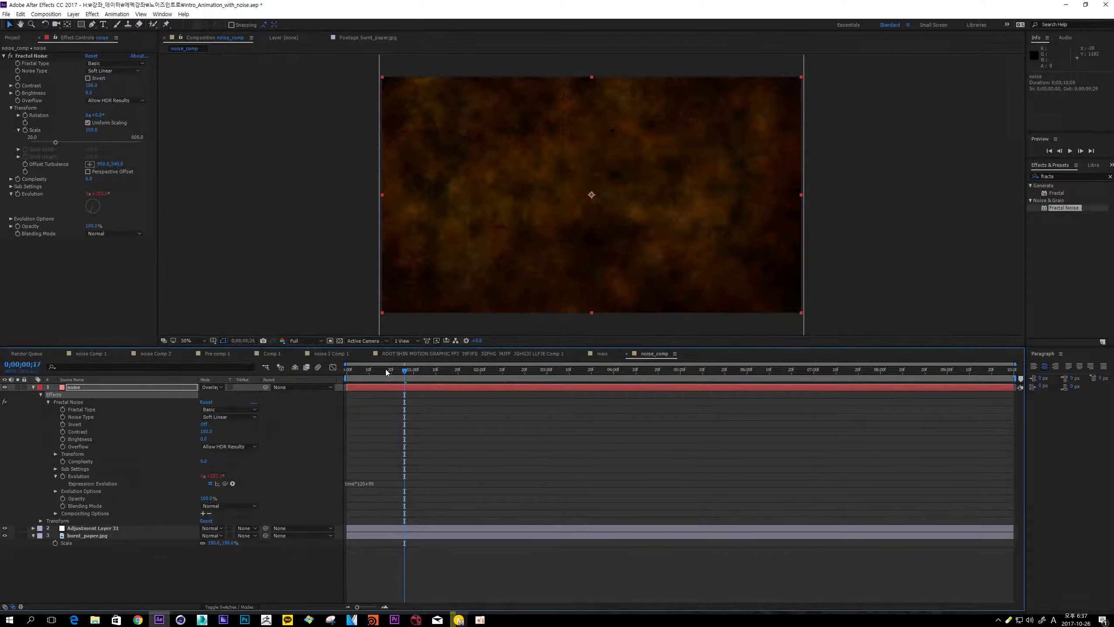
click(441, 373)
- Duplicate the noise layer and set the upper copy's Fractal Noise transform scale to 300
click(140, 390)
key(ctrl+Left)
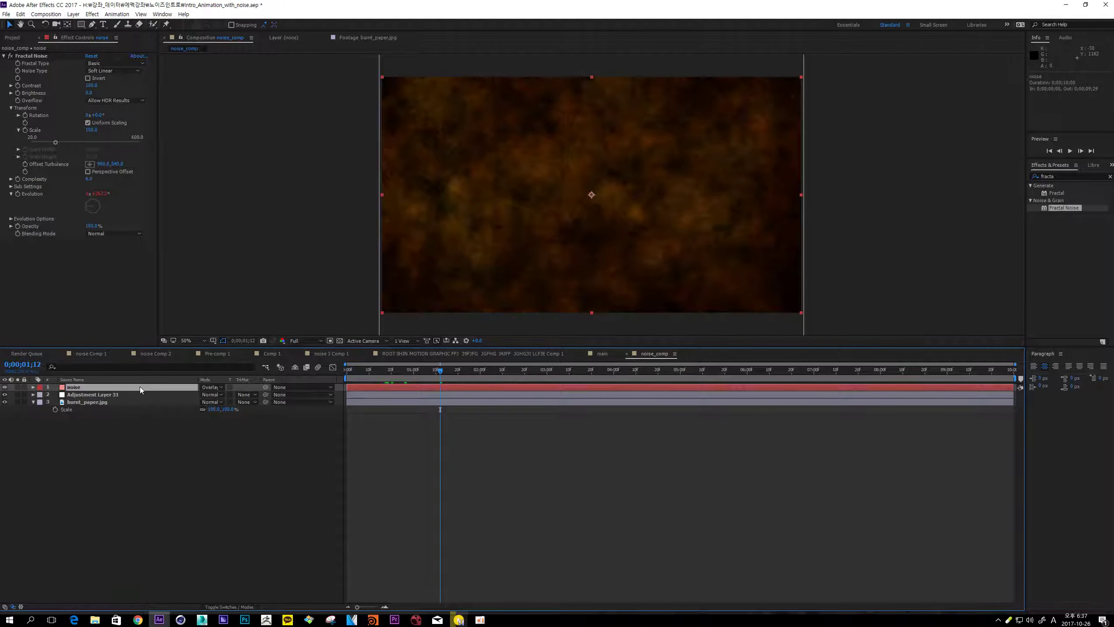
key(ctrl+d)
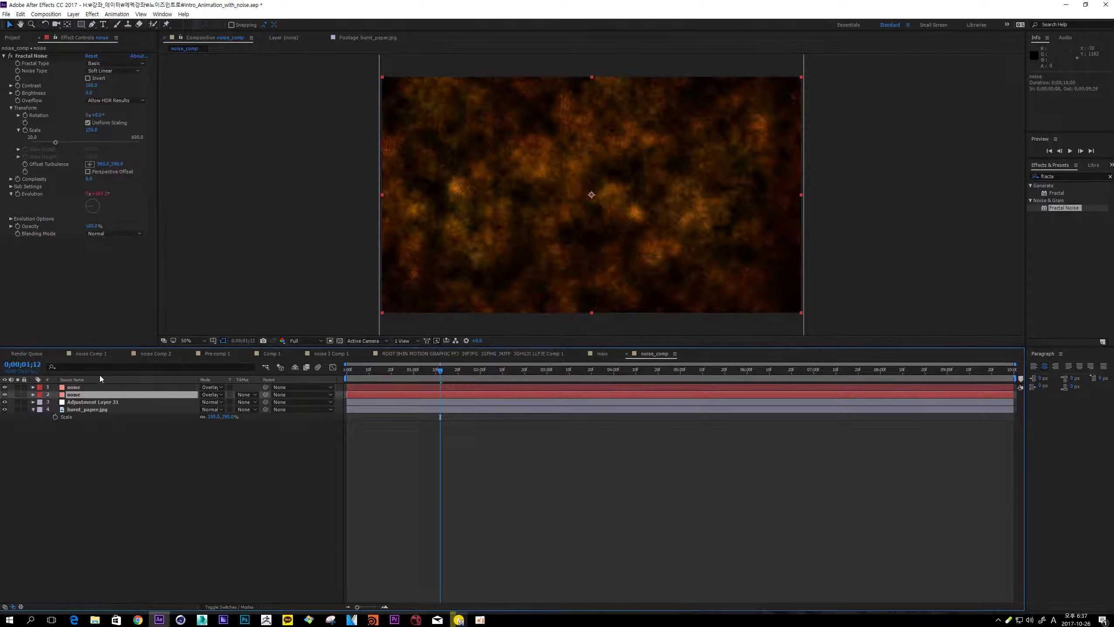
click(82, 388)
click(11, 108)
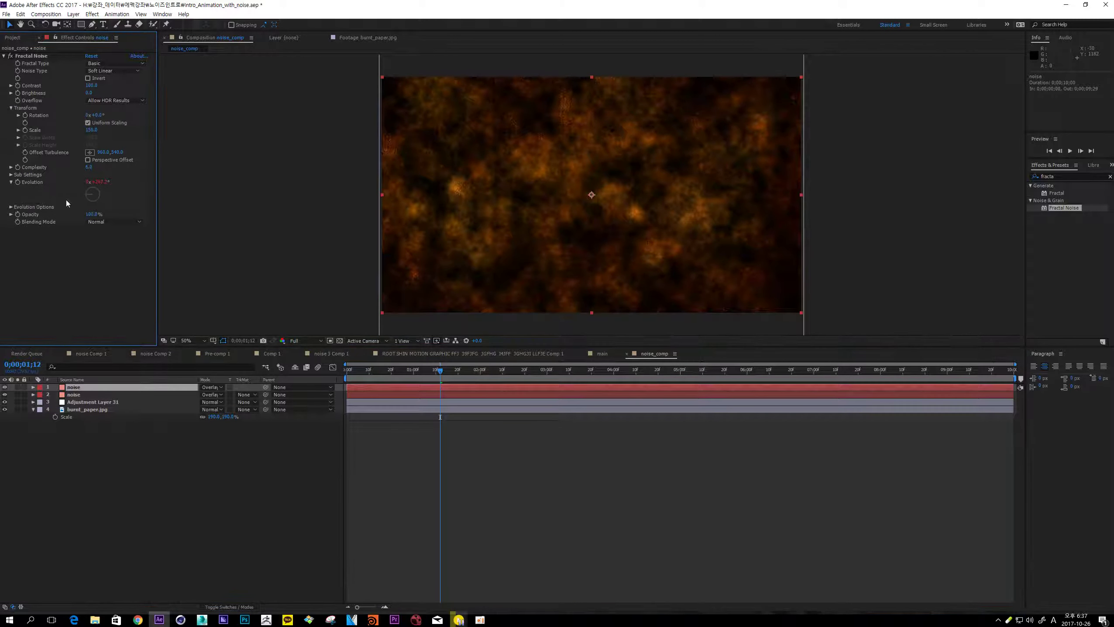
click(91, 130)
text(300)
key(Return)
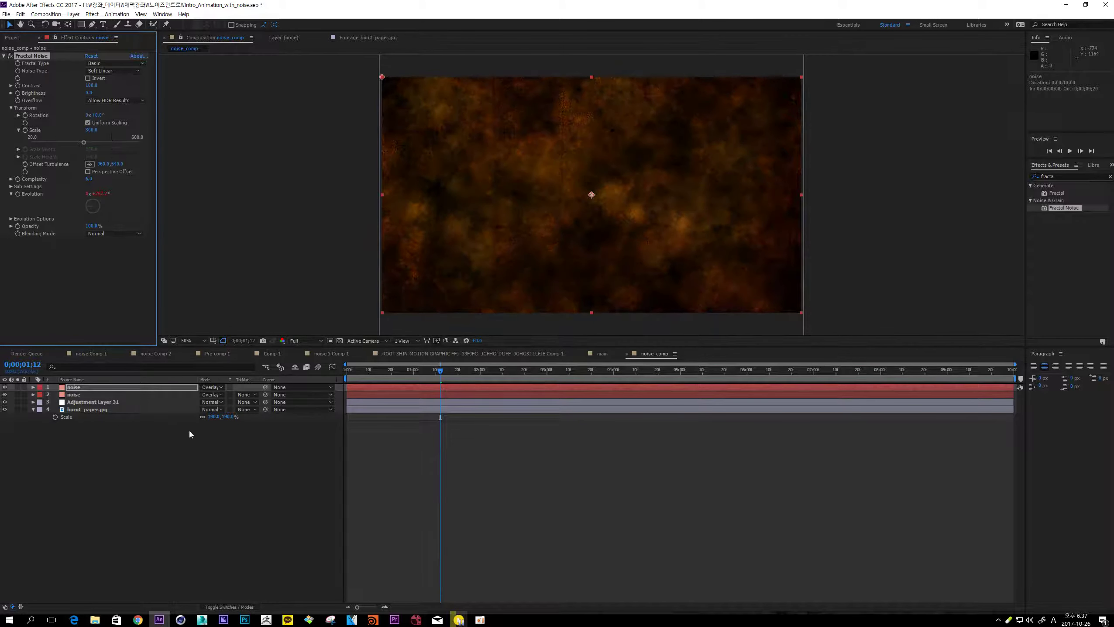
- Change the upper noise layer's Evolution expression to time*120+371
click(428, 428)
key(u)
key(u)
click(382, 430)
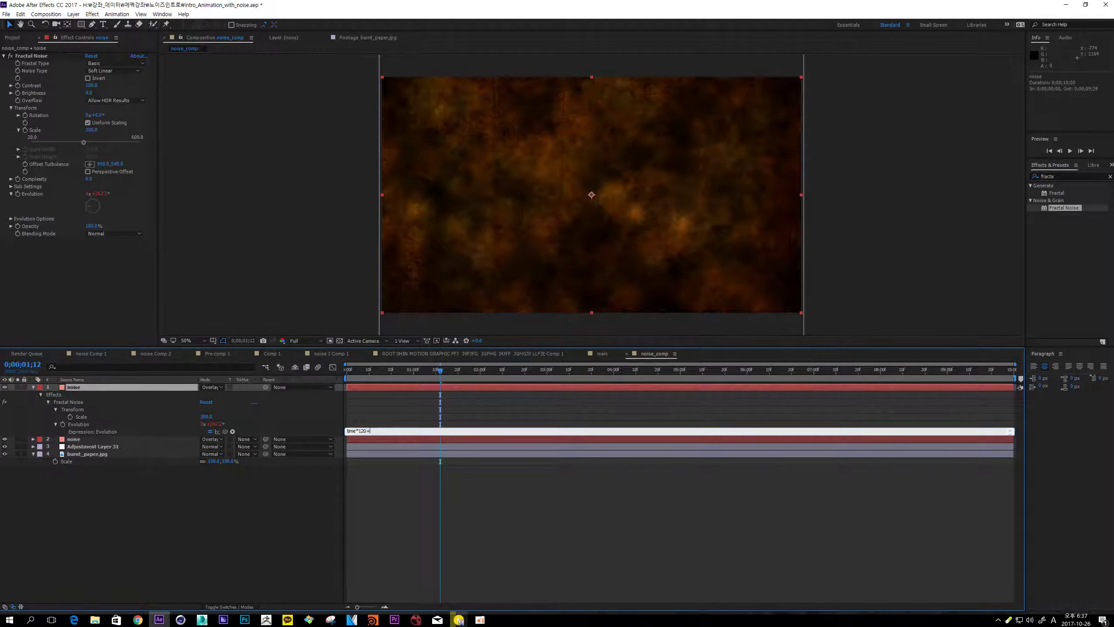
text(371)
click(430, 507)
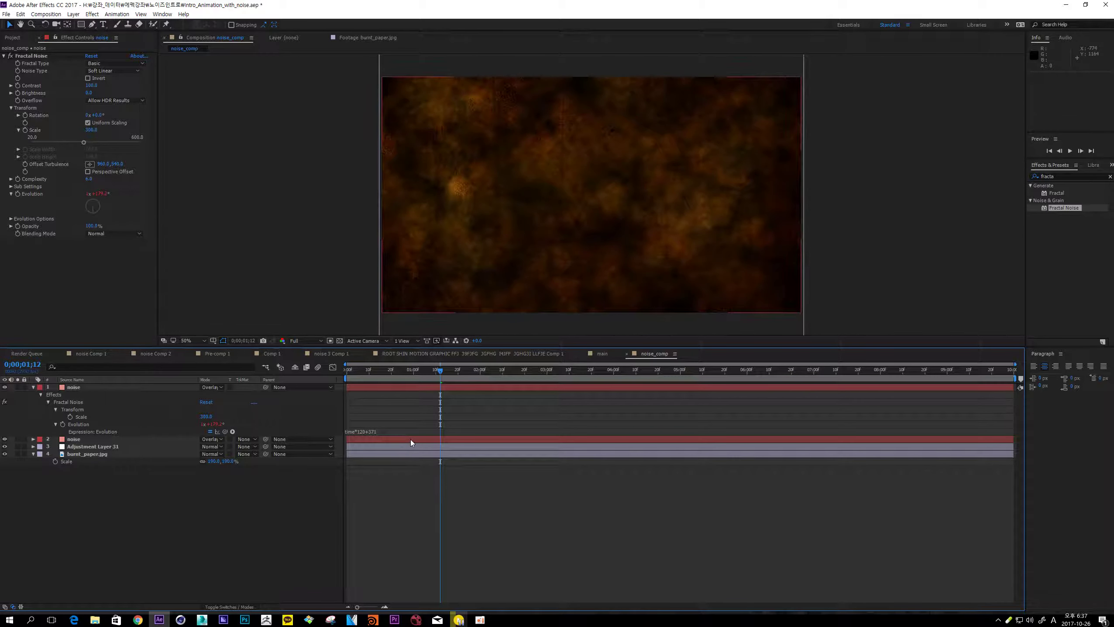
- Compare the two noise layers by soloing them and switching the upper layer's visibility off and on
click(404, 388)
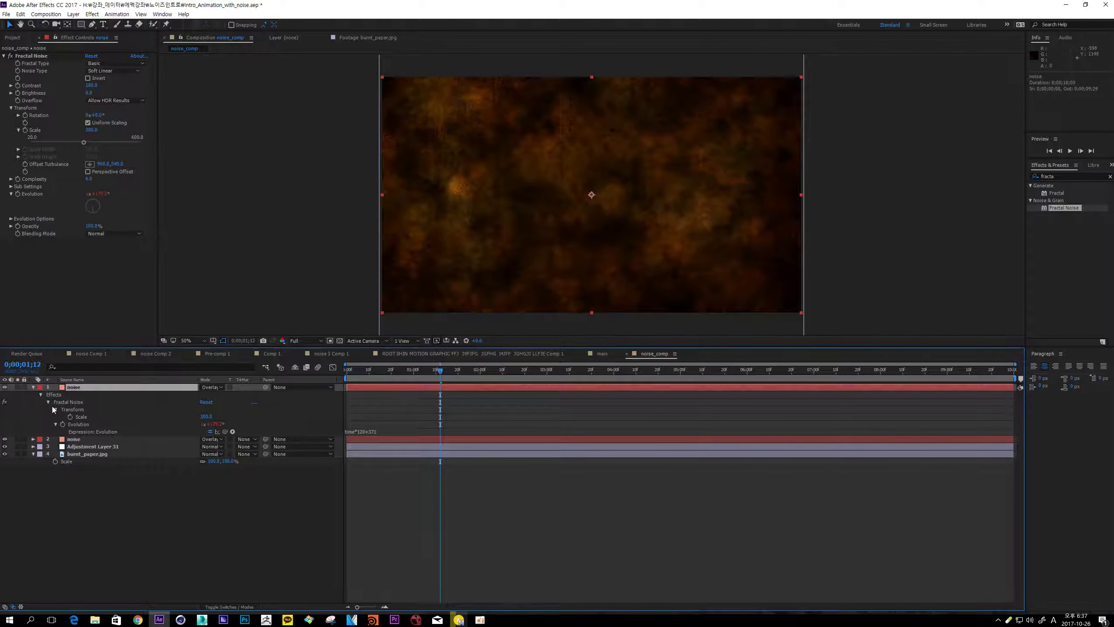
click(17, 388)
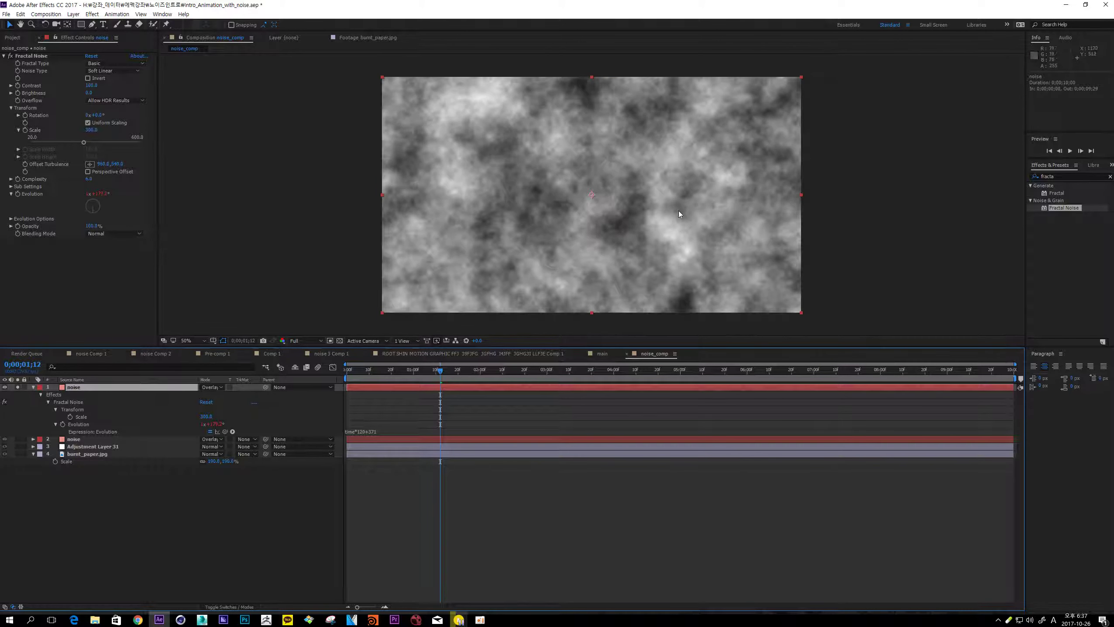
click(17, 439)
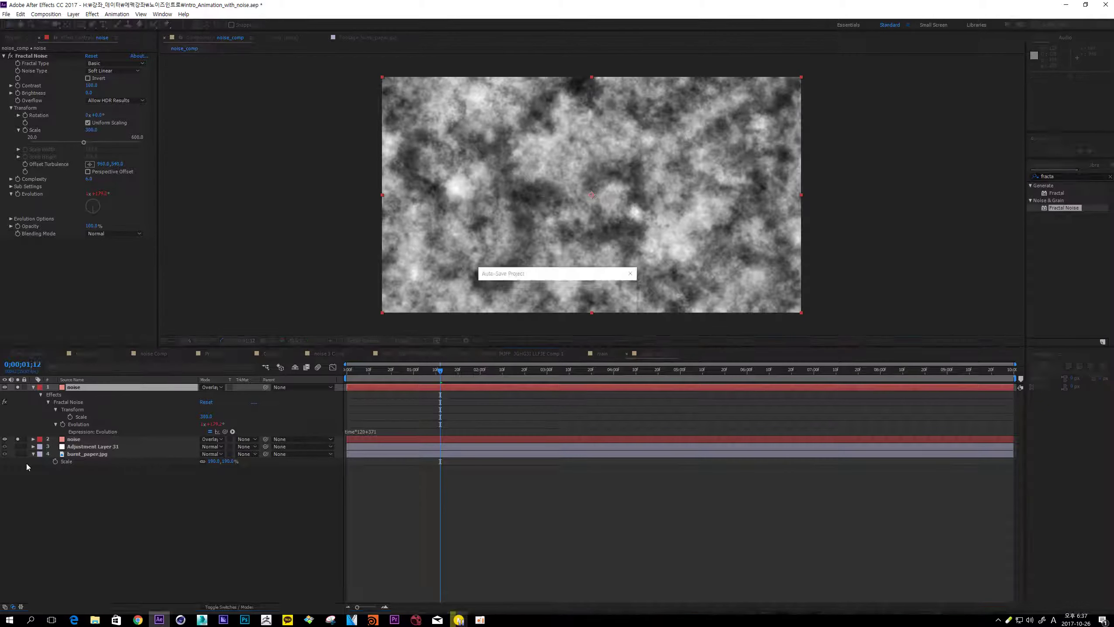
drag(18, 387, 18, 439)
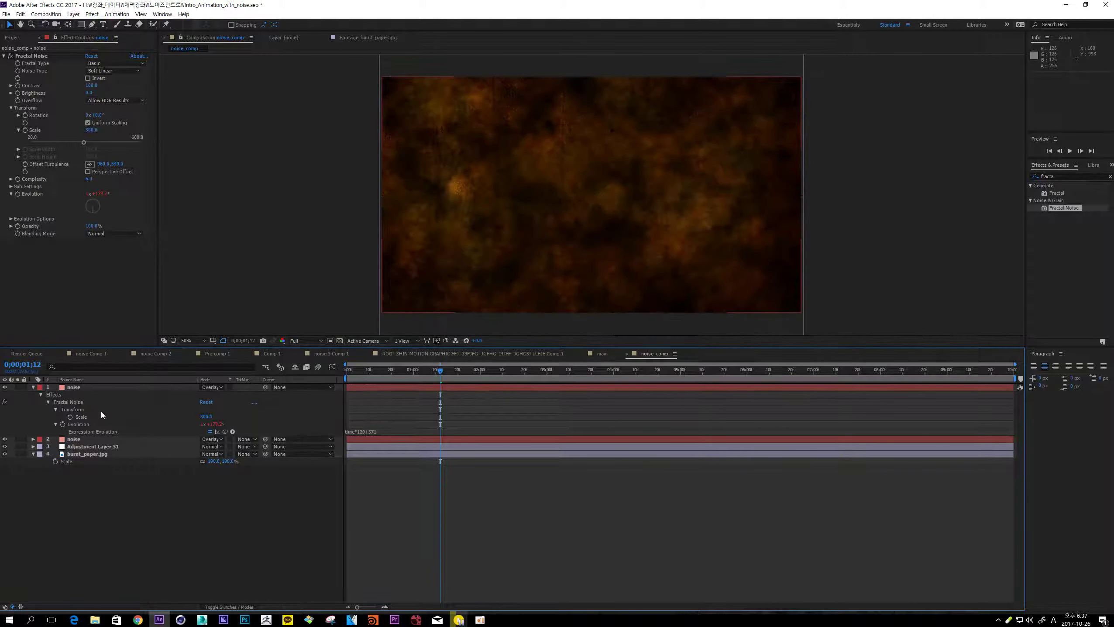
click(73, 388)
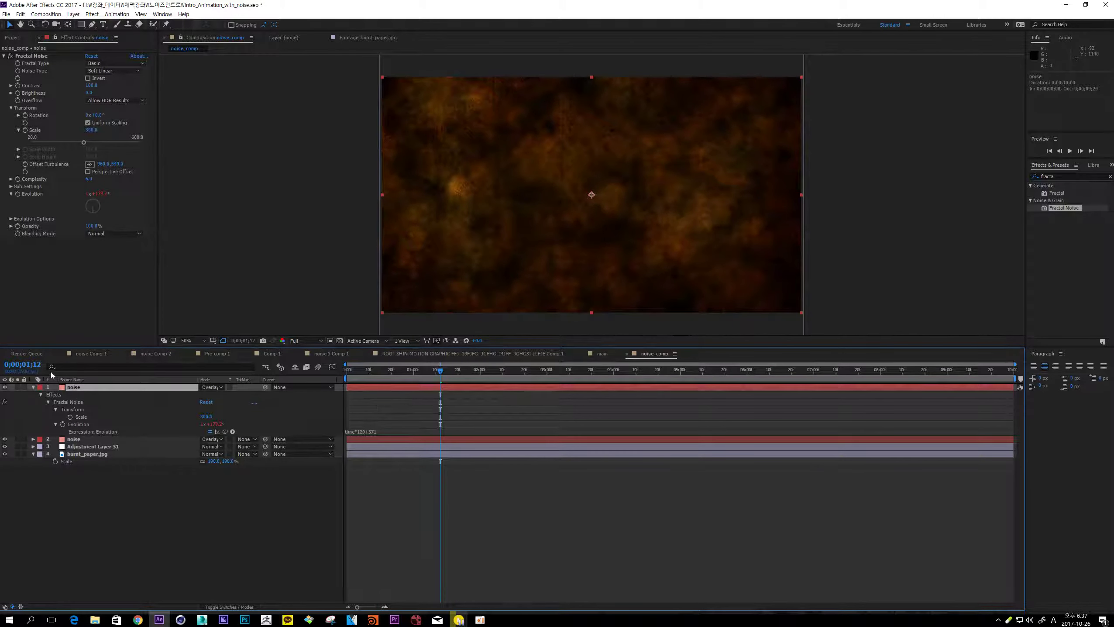
click(4, 386)
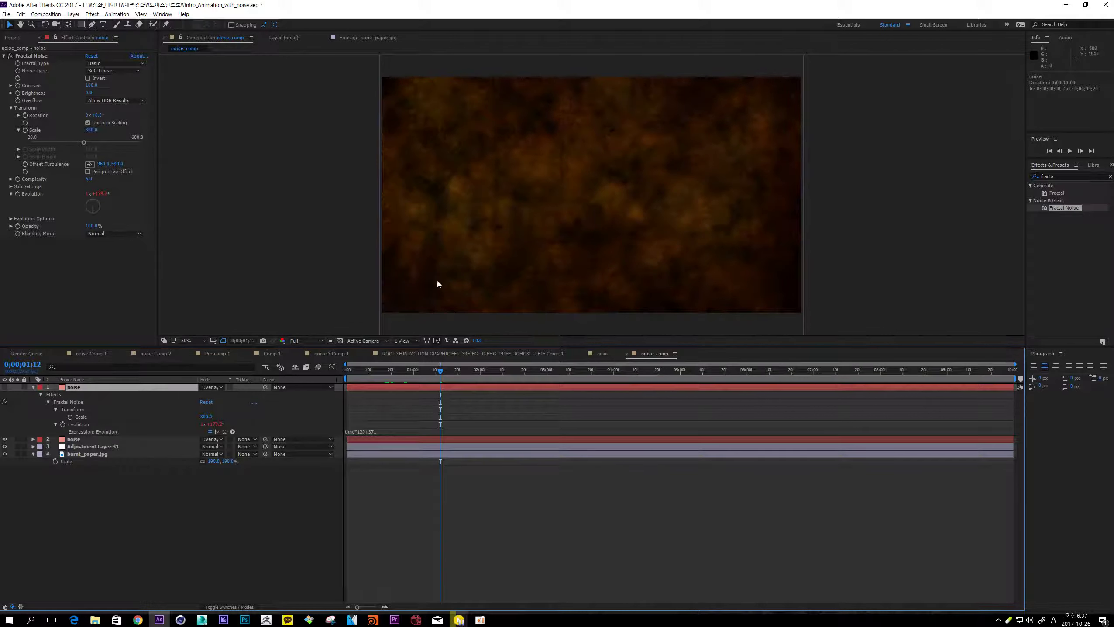
click(4, 387)
click(33, 387)
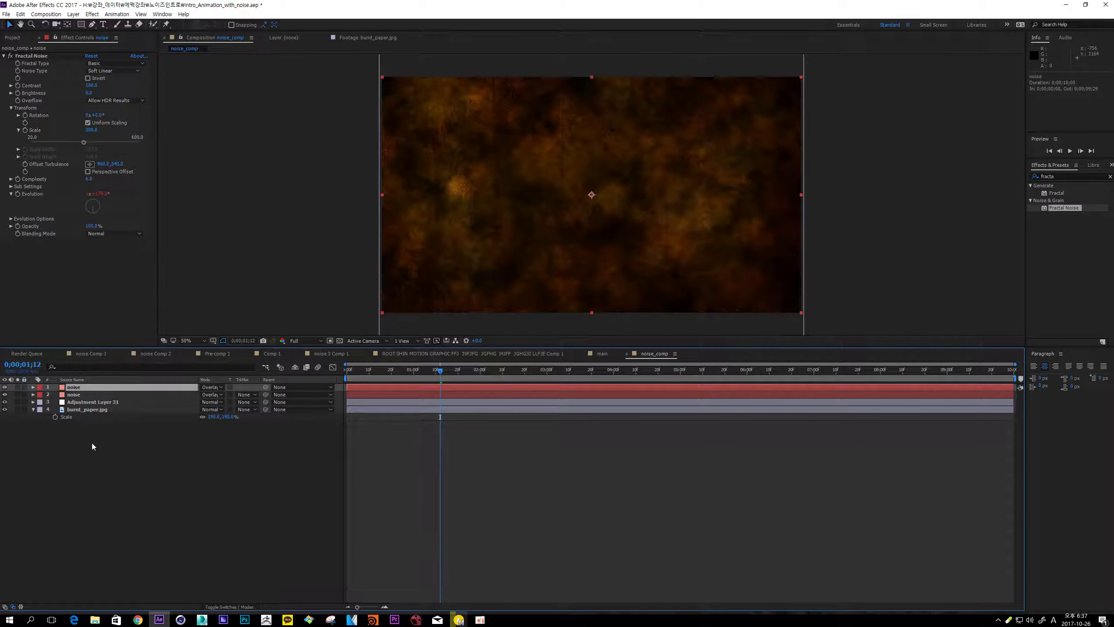
- Create a full-frame solid named "noise_hgihLight" in bright red FF3620 above the noise layers
click(94, 448)
key(ctrl+y)
text(noise_hgitLight)
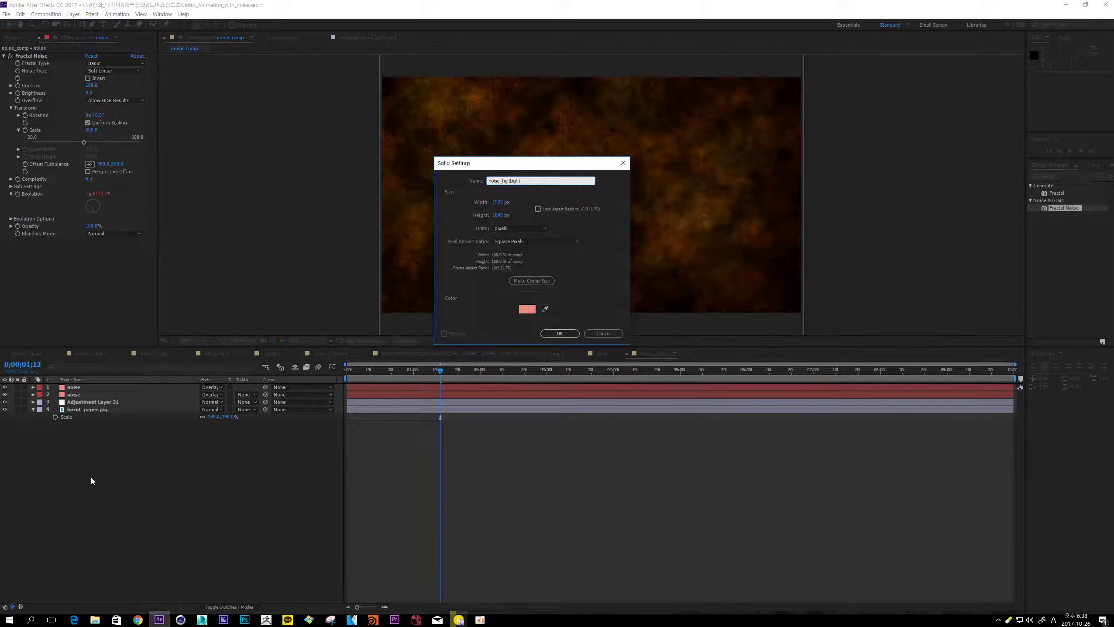
key(BackSpace)
text(h)
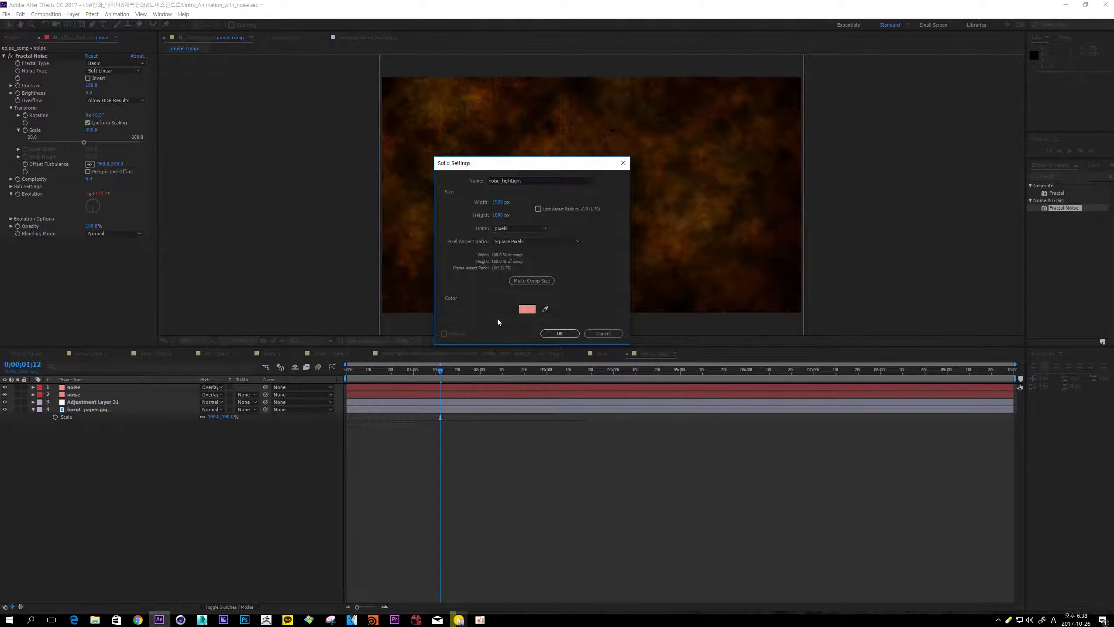
click(527, 309)
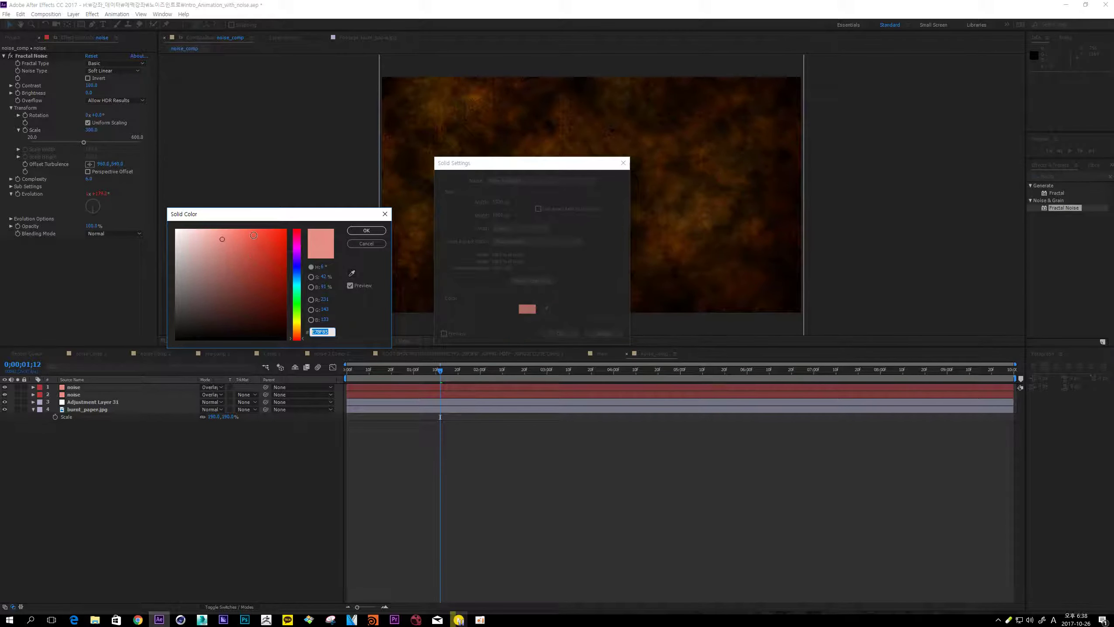
drag(254, 235, 268, 231)
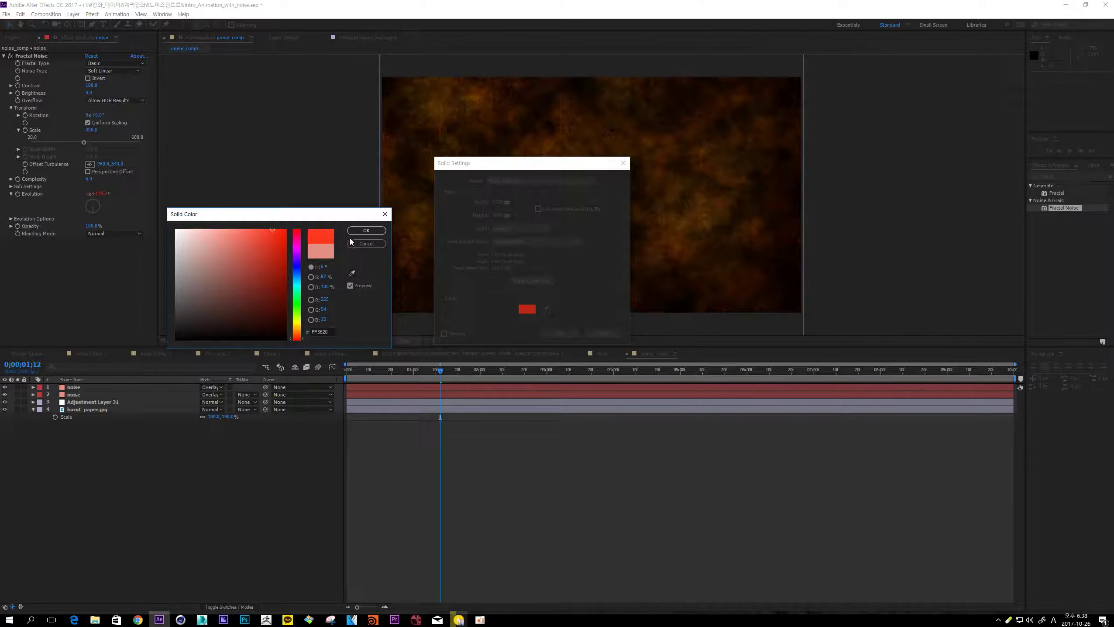
click(362, 231)
click(560, 334)
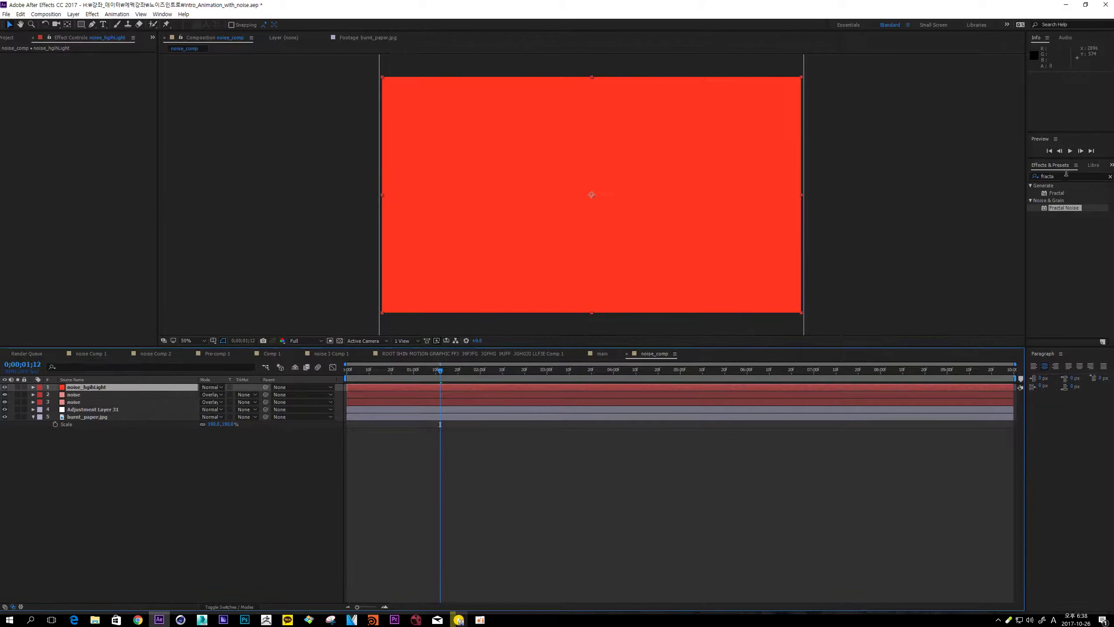
- Apply Fractal Noise to the noise_hgihLight solid and set its fractal type to Dynamic Progressive
drag(1069, 210, 73, 387)
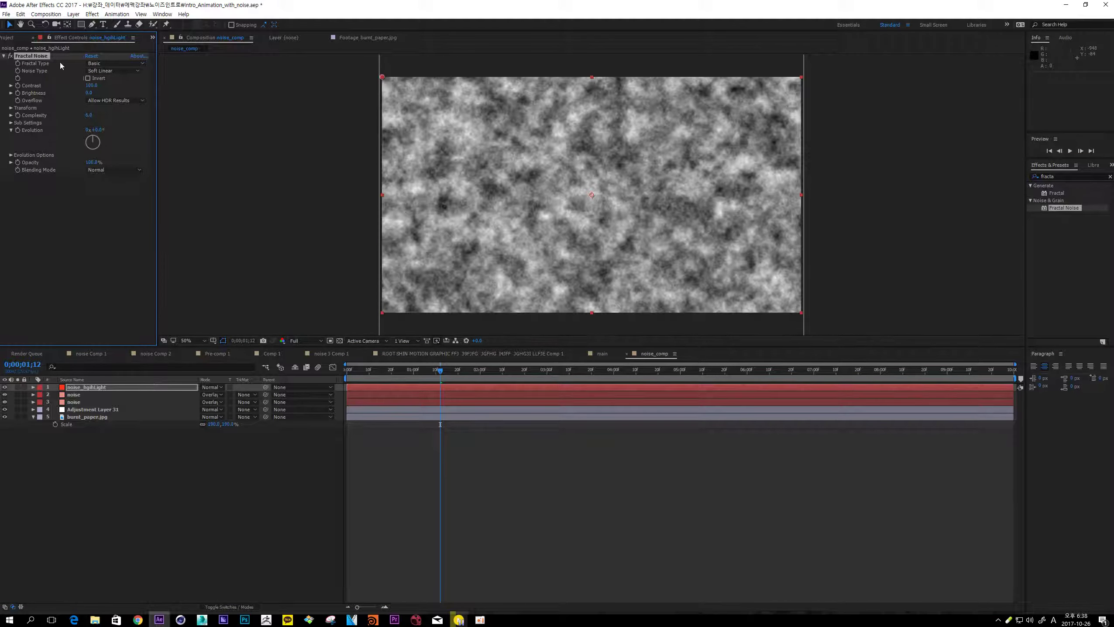
click(99, 65)
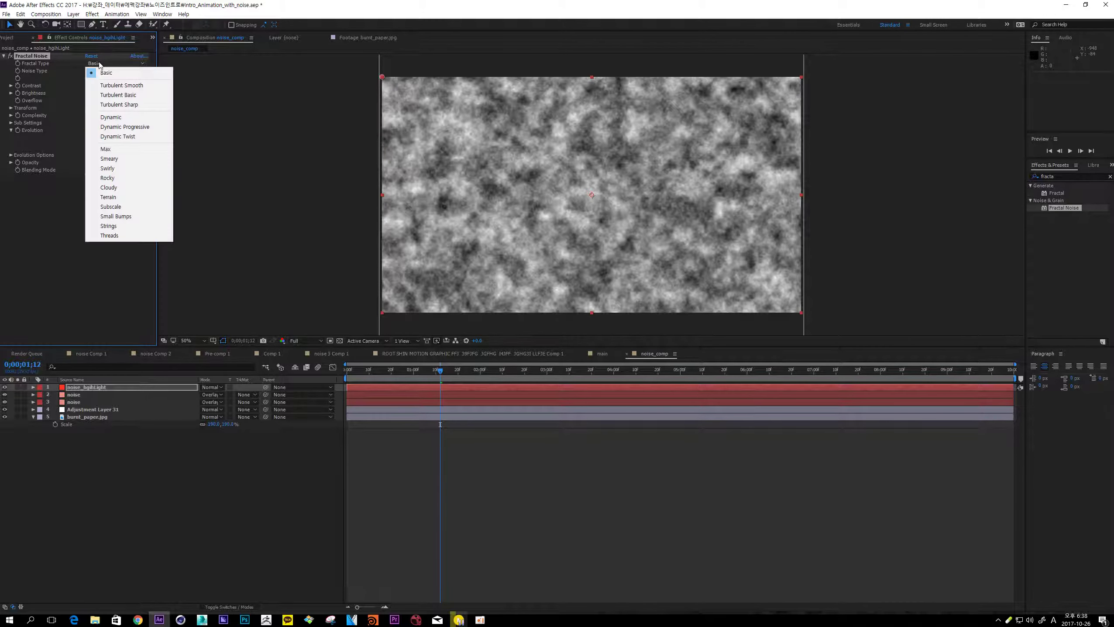
click(124, 118)
click(116, 64)
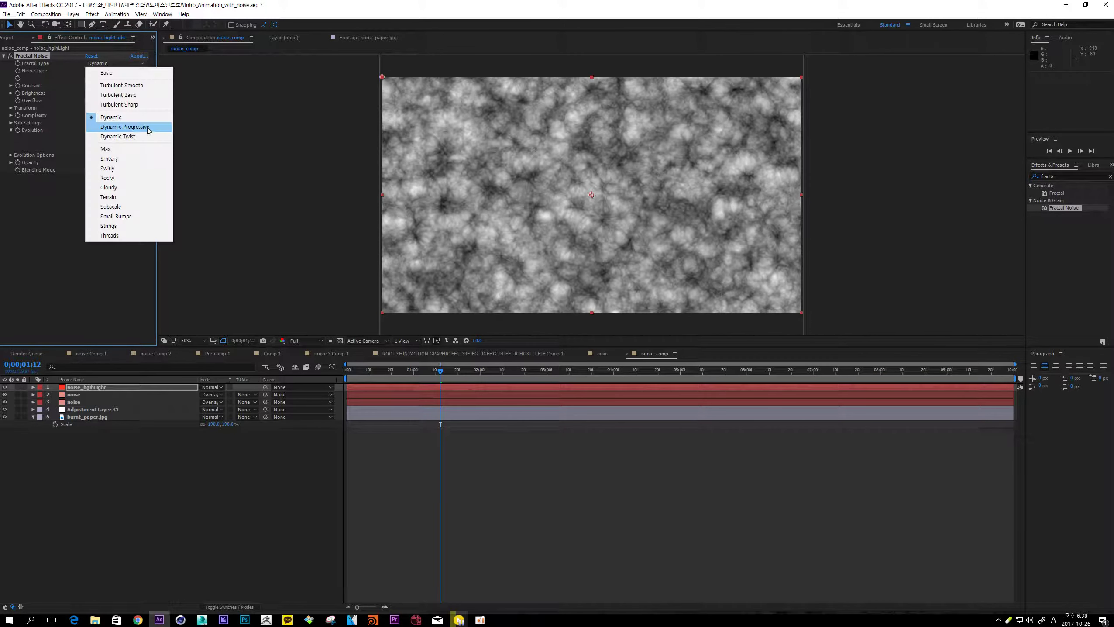
click(148, 128)
- Invert the highlight solid's noise, then raise its contrast and lower its brightness to isolate sparse bright specks on black
click(88, 78)
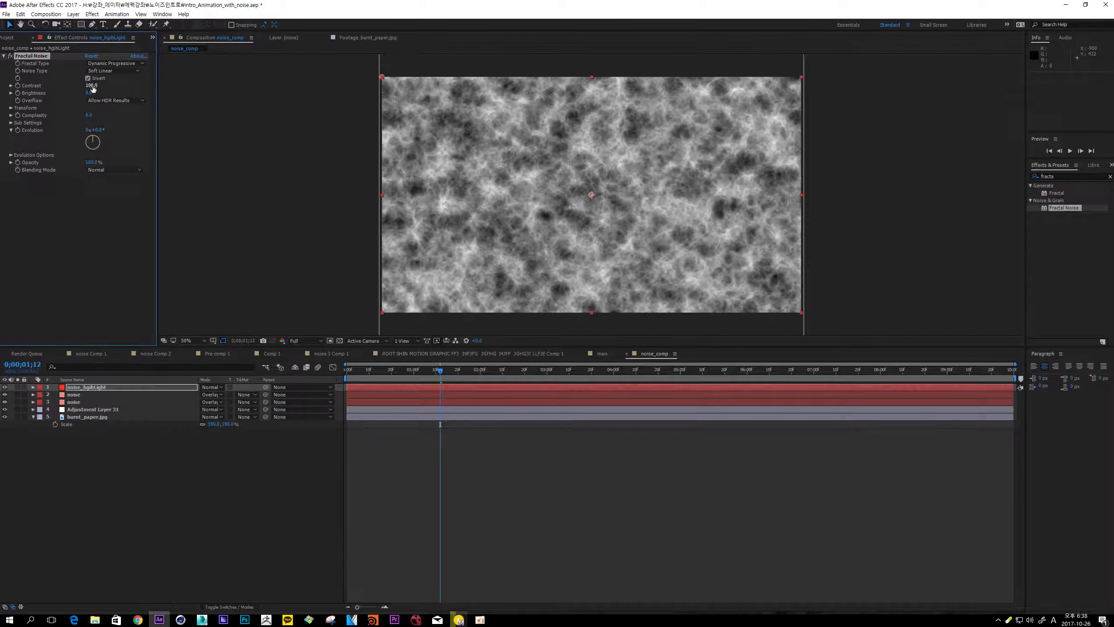
mouse_move(91, 85)
mouse_down()
mouse_move(127, 86)
mouse_move(75, 93)
mouse_up()
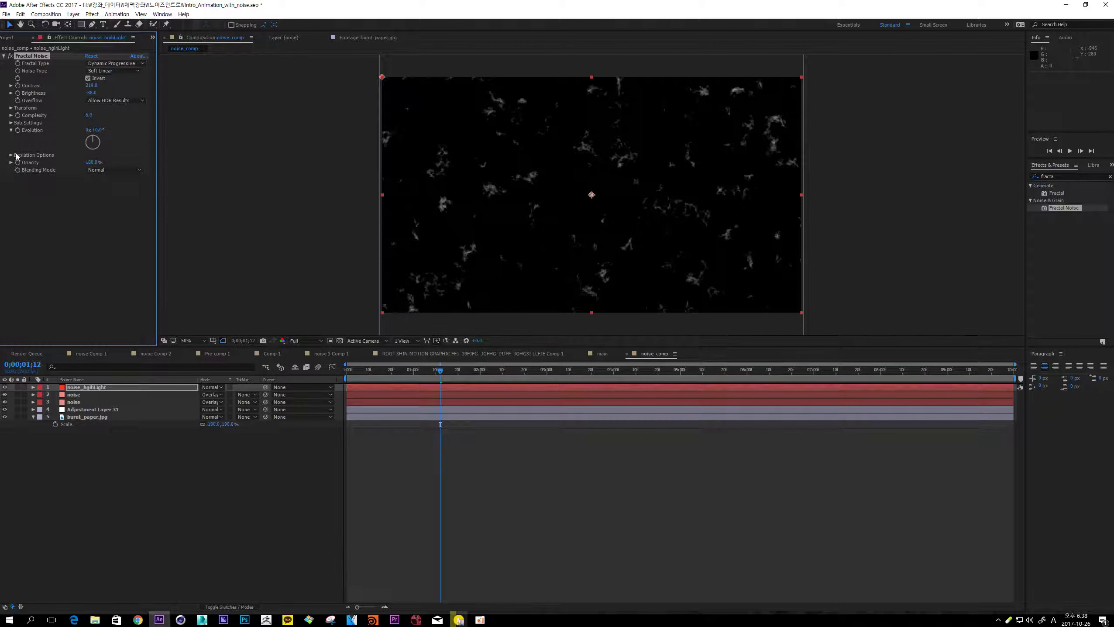
- Animate the noise_hgihLight layer's Evolution with the expression time*300
alt+click(18, 131)
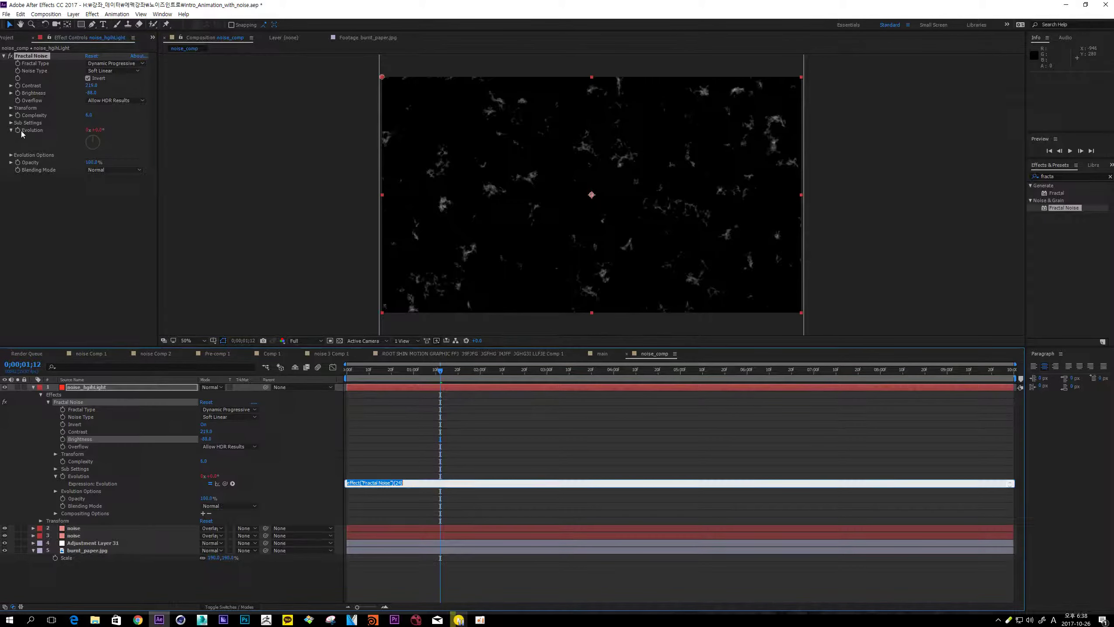
text(t)
text(ime*250)
key(BackSpace)
key(BackSpace)
key(BackSpace)
text(30)
click(405, 445)
- Lower the preview resolution to Third and play noise_comp to check the highlight noise's motion
key(space)
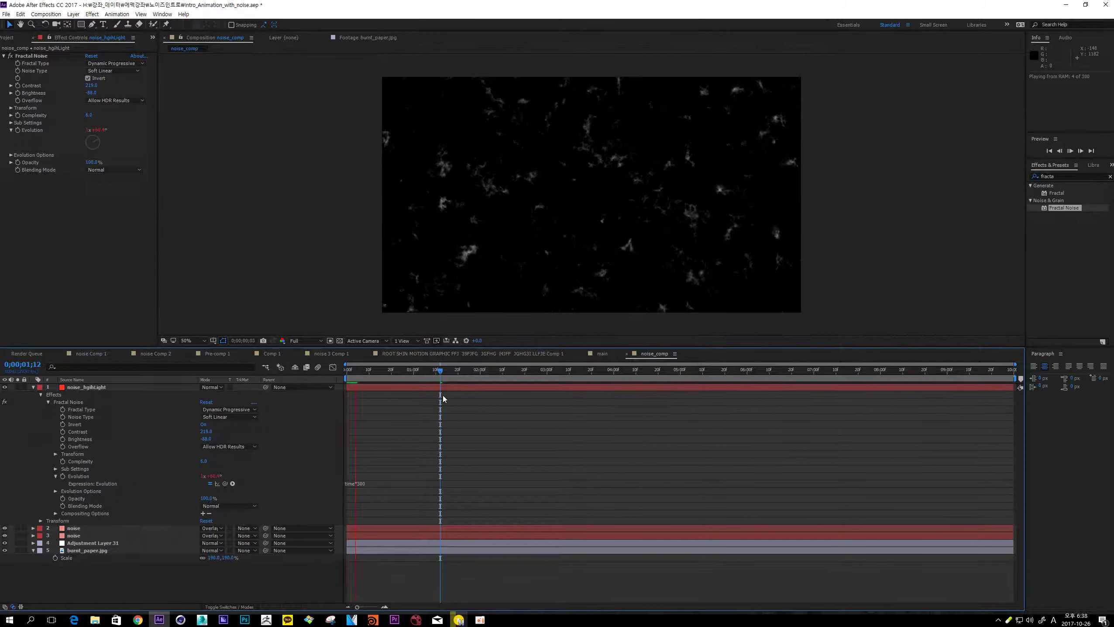
click(308, 341)
click(308, 383)
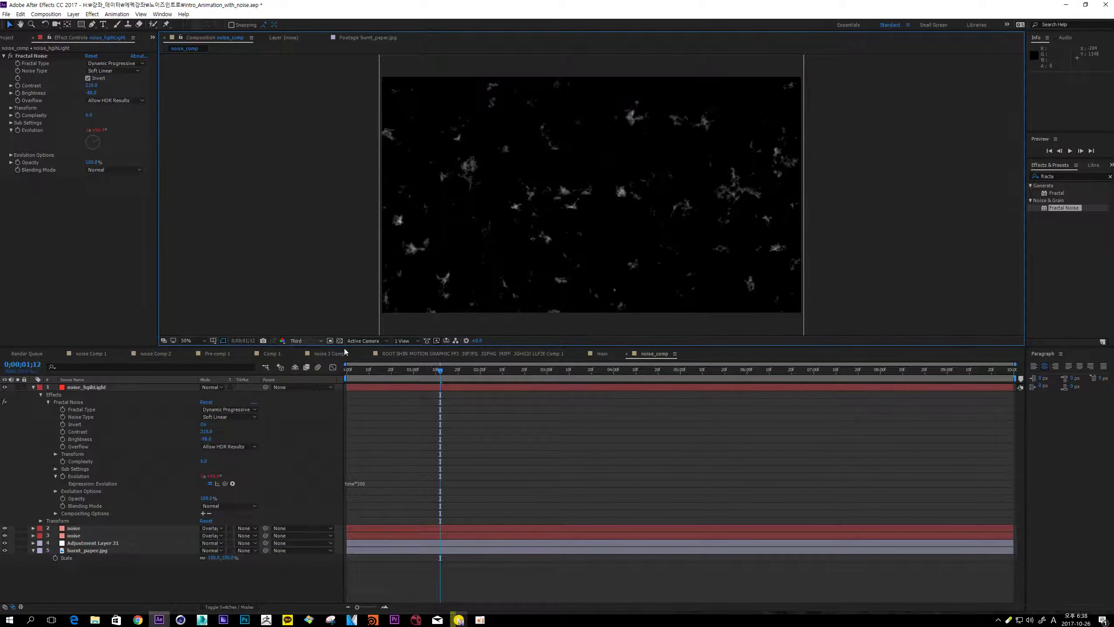
key(space)
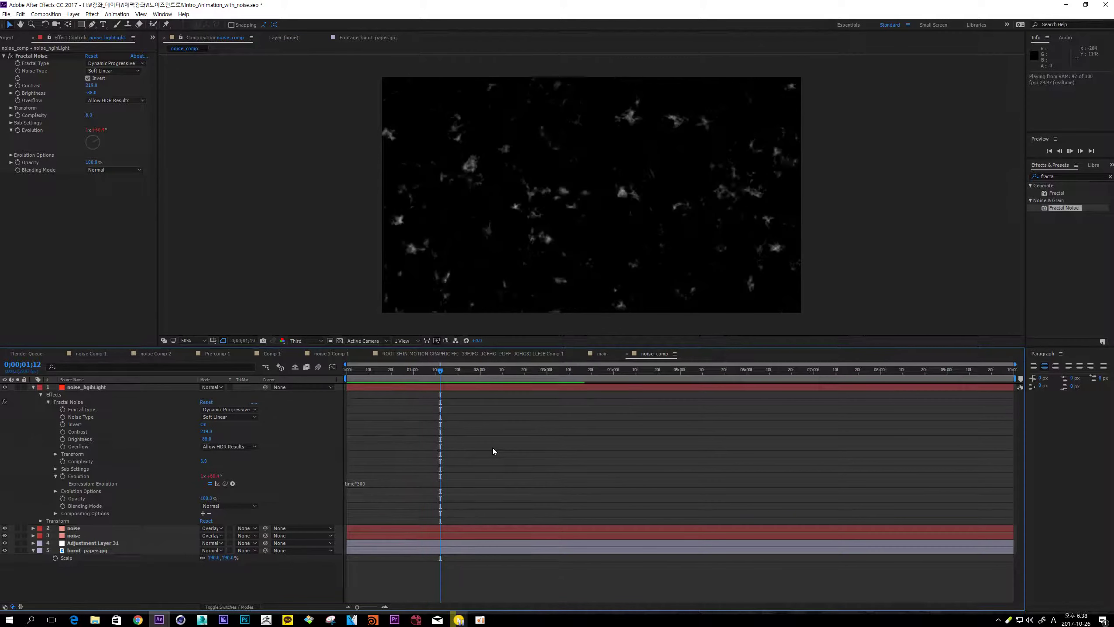
key(space)
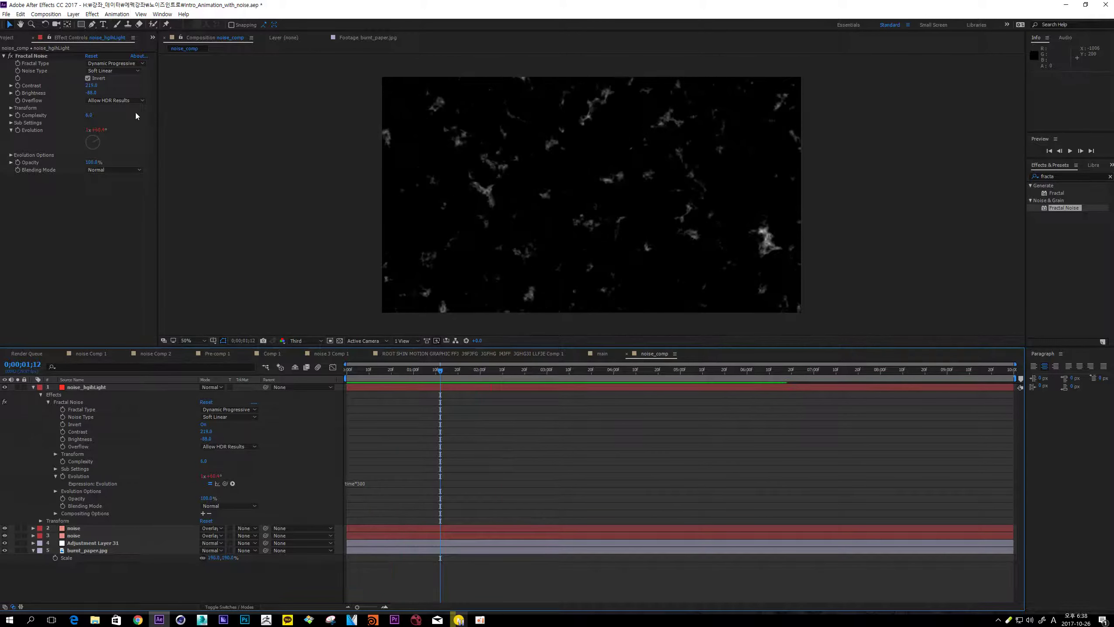
- Set the highlight layer's Fractal Noise brightness to -92 and play the result
click(91, 93)
text(-90)
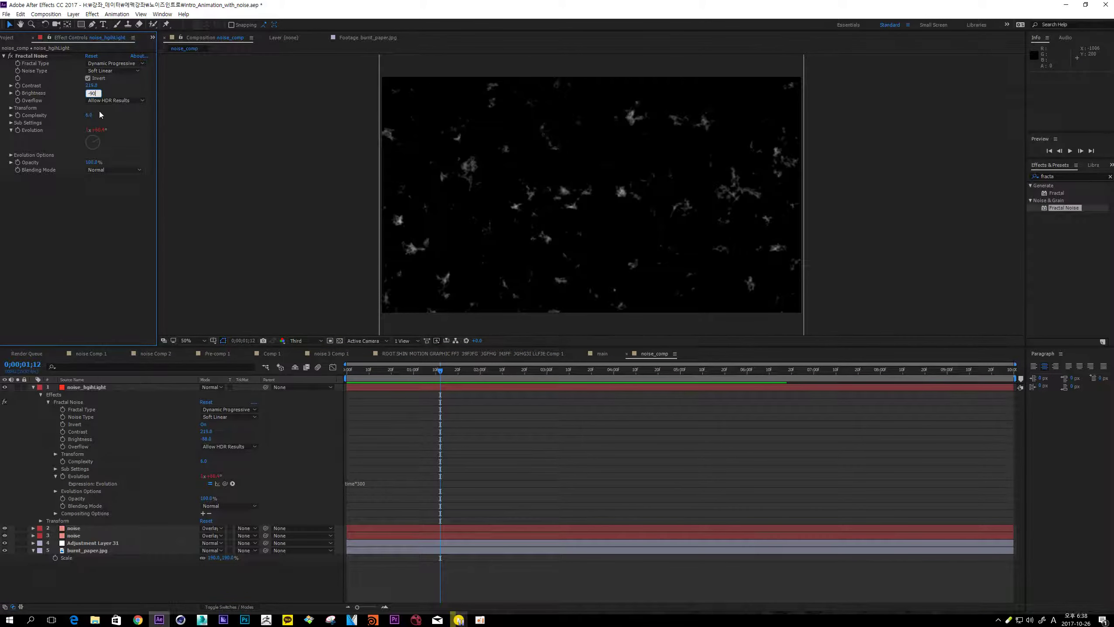
key(Return)
click(91, 93)
text(-9)
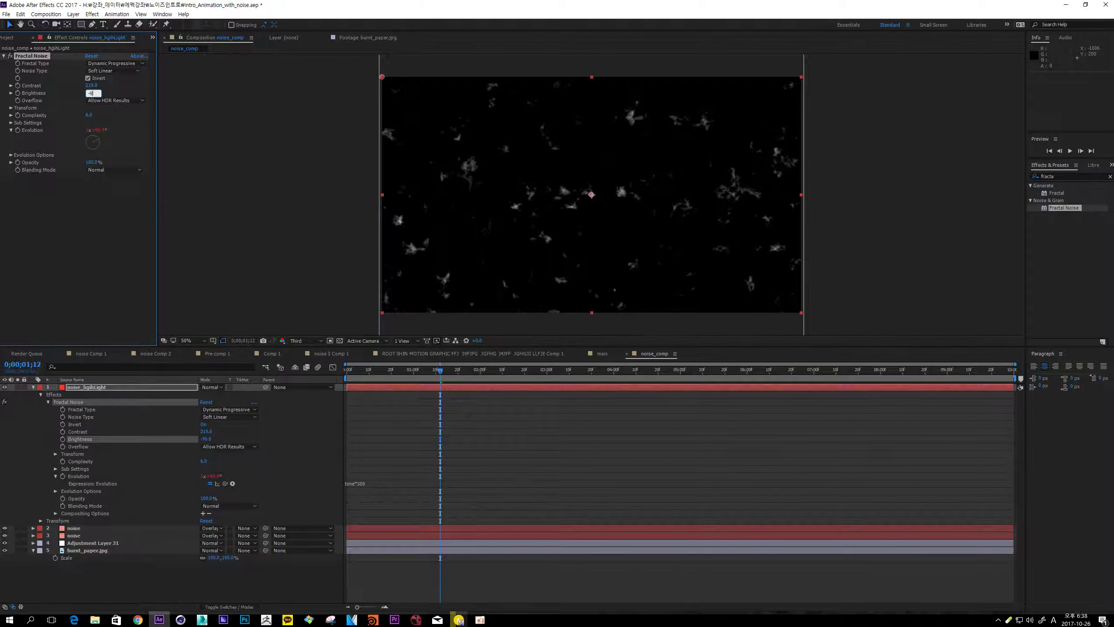
text(2)
key(Return)
click(517, 423)
key(space)
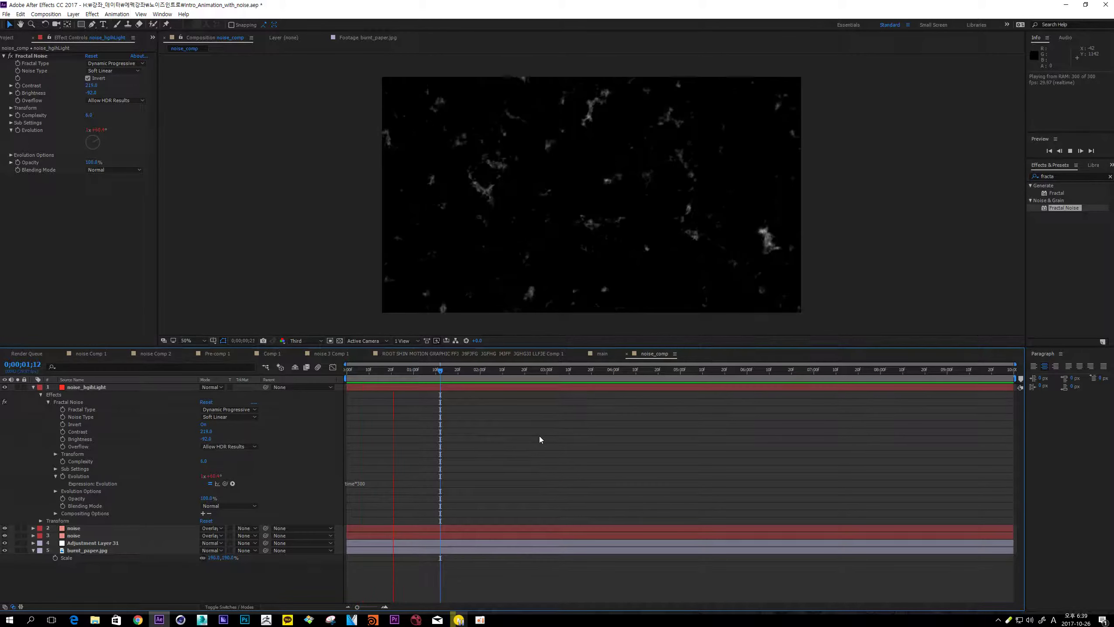
- Stop the playback, advance to 0;00;01;21 and duplicate the noise_hgihLight layer with its properties collapsed
key(space)
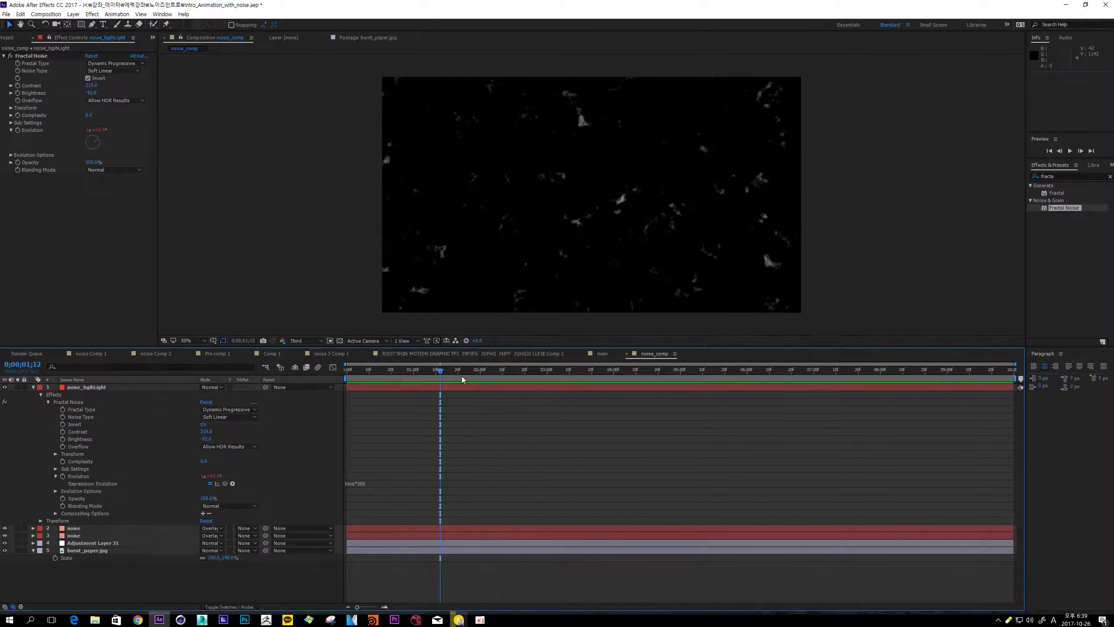
key(Page_Down)
key(Page_Down)
key(Page_Down)
key(Page_Down)
key(Page_Down)
key(Page_Down)
key(Page_Down)
key(Page_Down)
key(Page_Down)
click(76, 387)
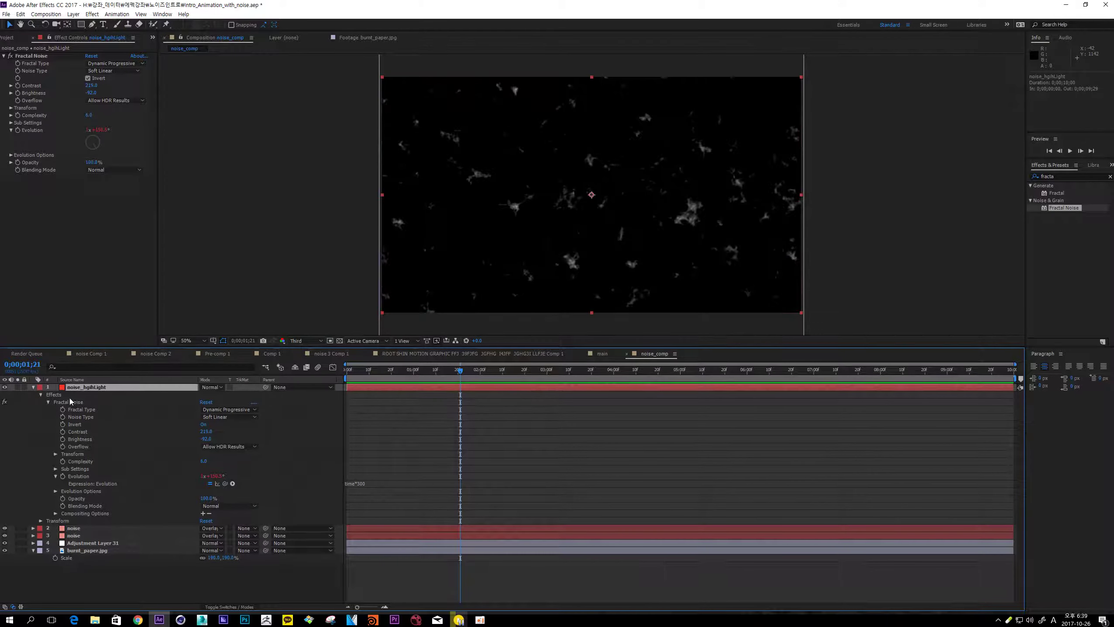
key(ctrl+grave)
key(ctrl+d)
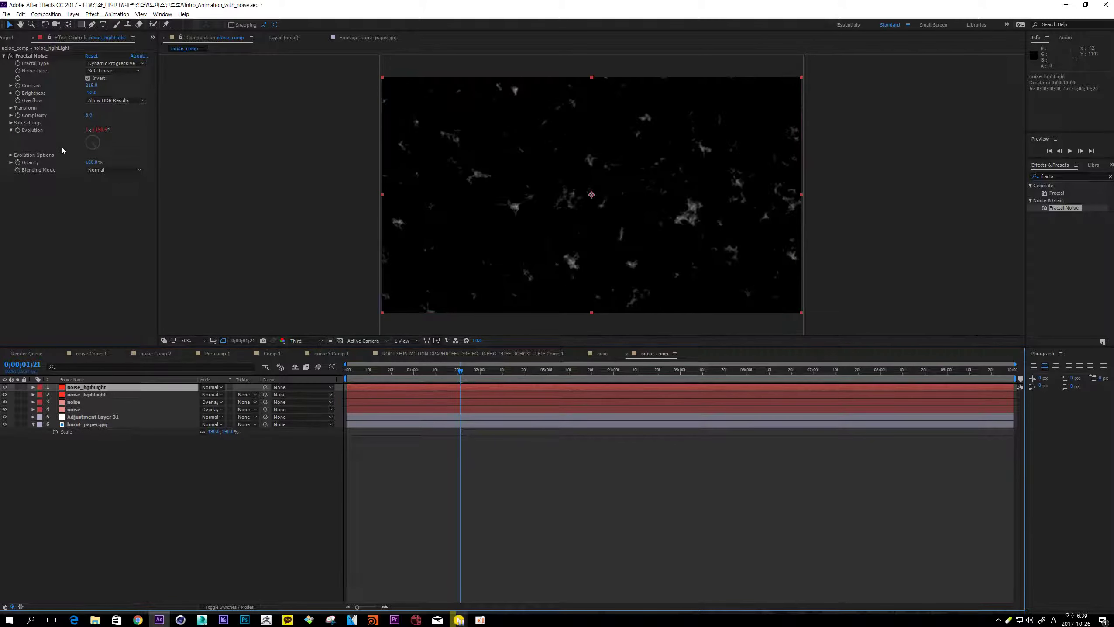
- Set the Fractal Noise Transform scale of the duplicated highlight layer to 250
click(12, 107)
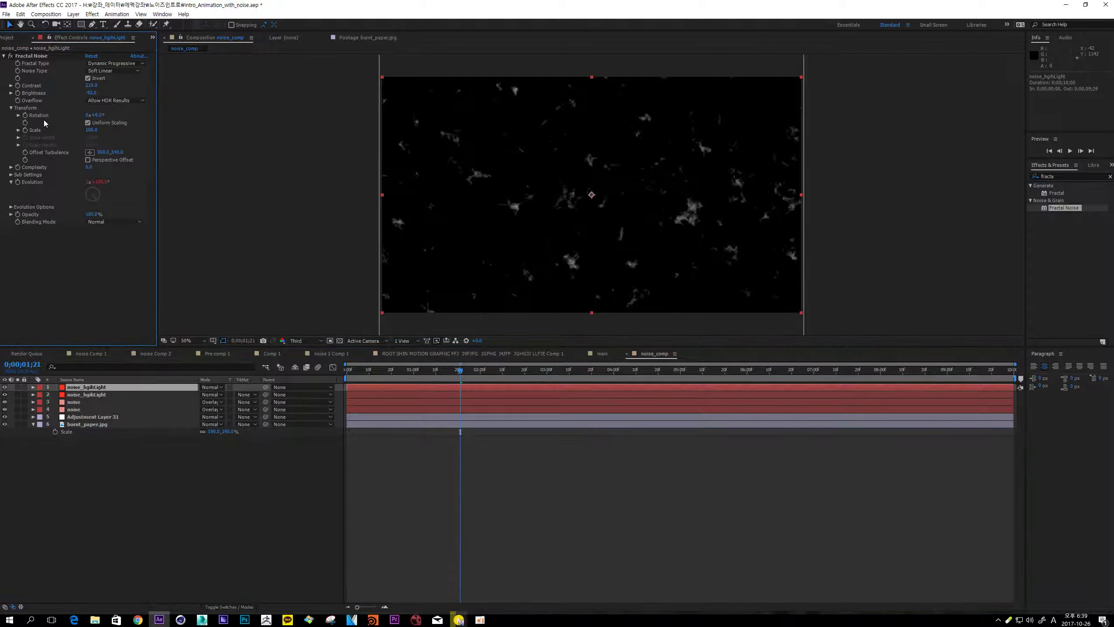
click(89, 131)
text(250)
key(Return)
click(18, 130)
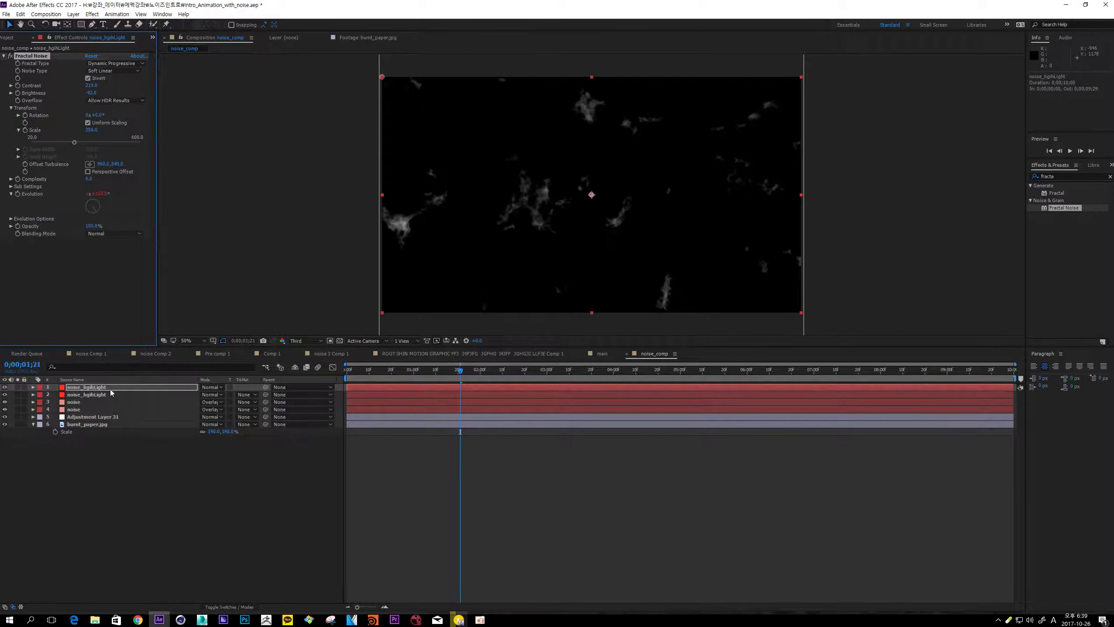
- Change the duplicated highlight layer's Evolution expression to time*300+99, and hide that layer
key(u)
key(u)
click(375, 461)
text(+)
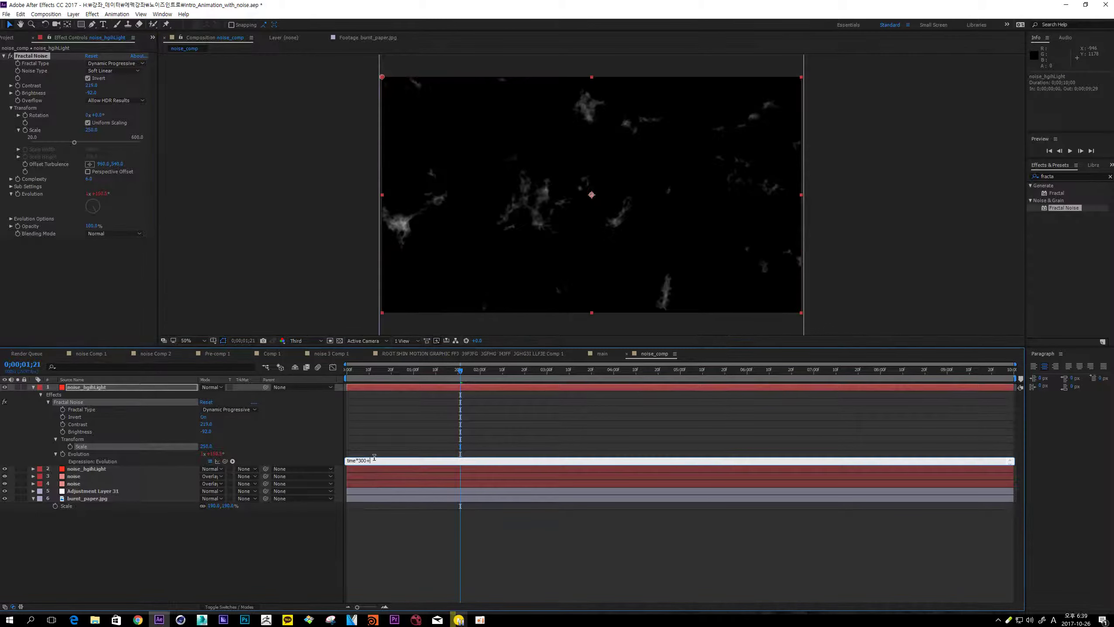
text(99)
click(408, 423)
click(78, 389)
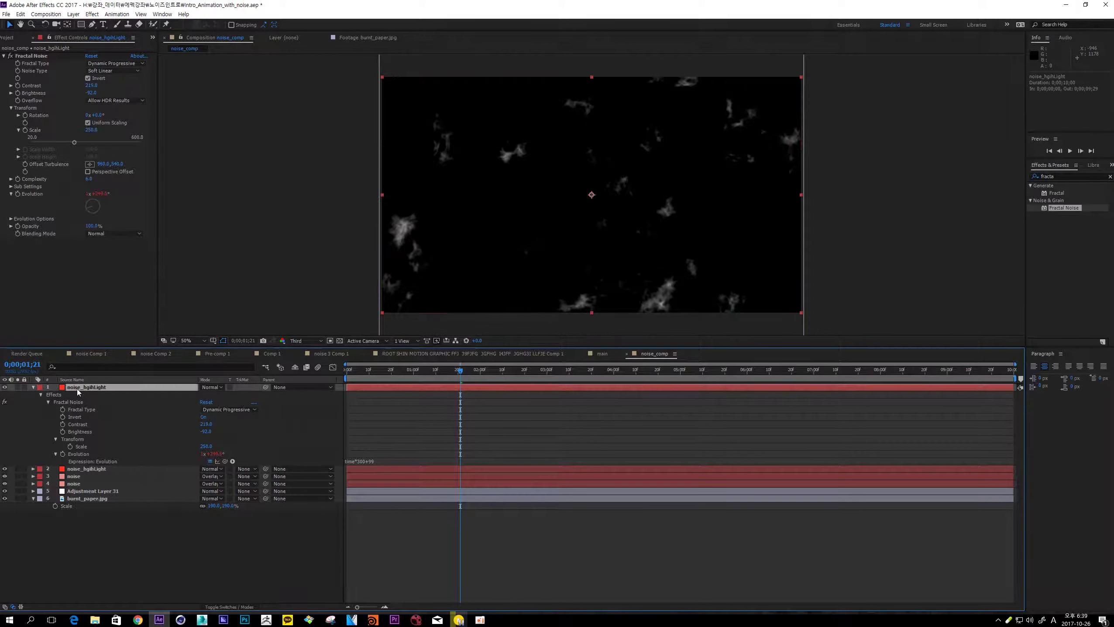
click(6, 387)
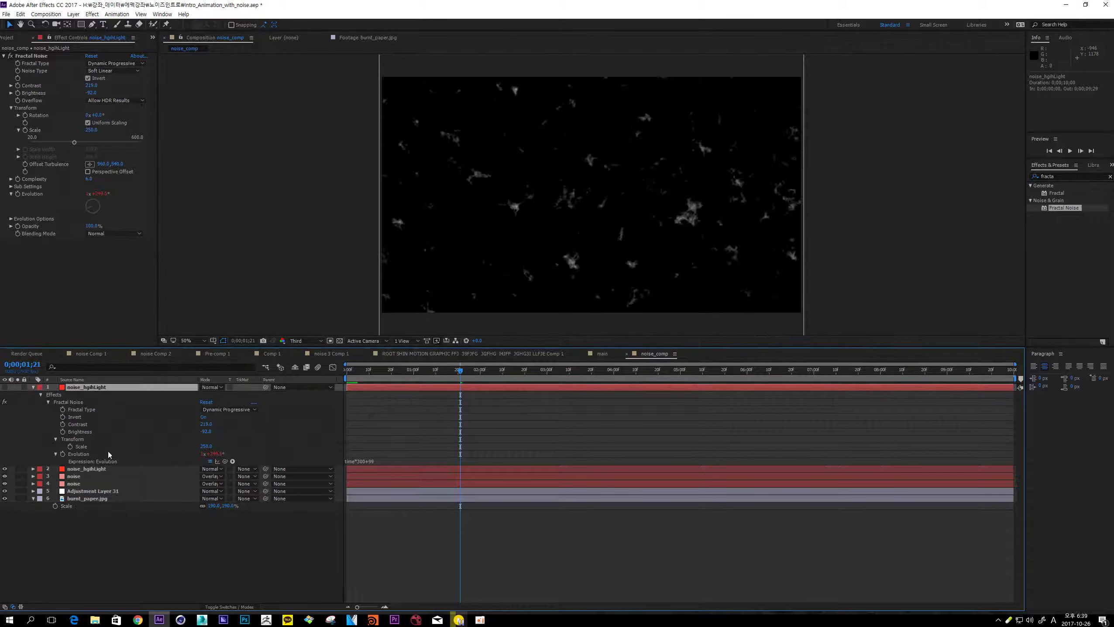
- Try Multiply as the original highlight layer's Fractal Noise blending and Add as its layer mode, and undo both changes
click(86, 469)
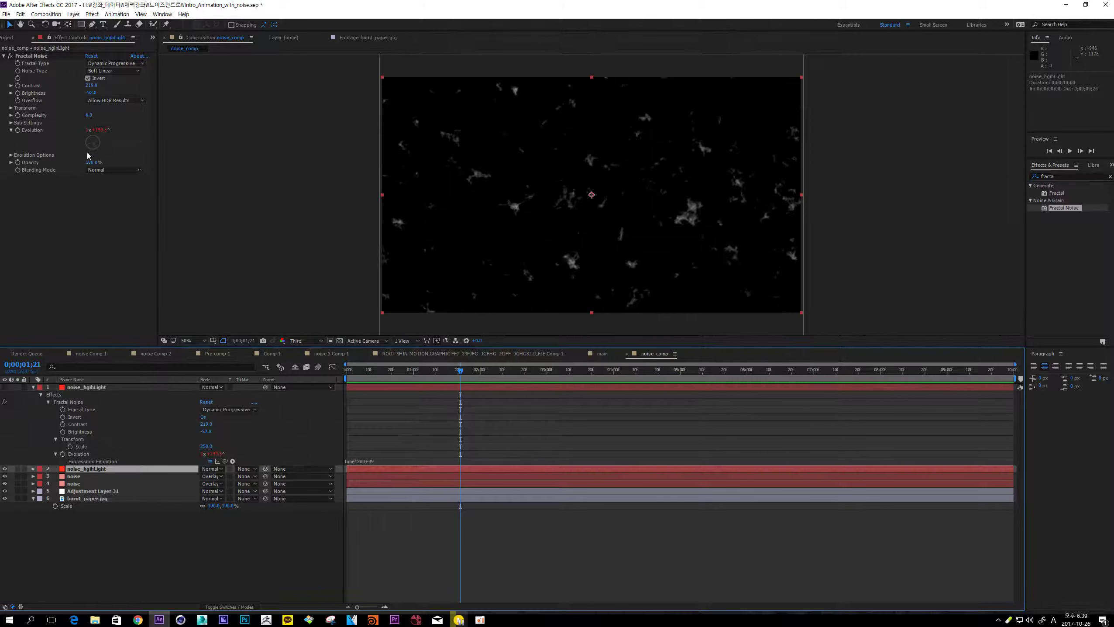
click(38, 173)
click(128, 170)
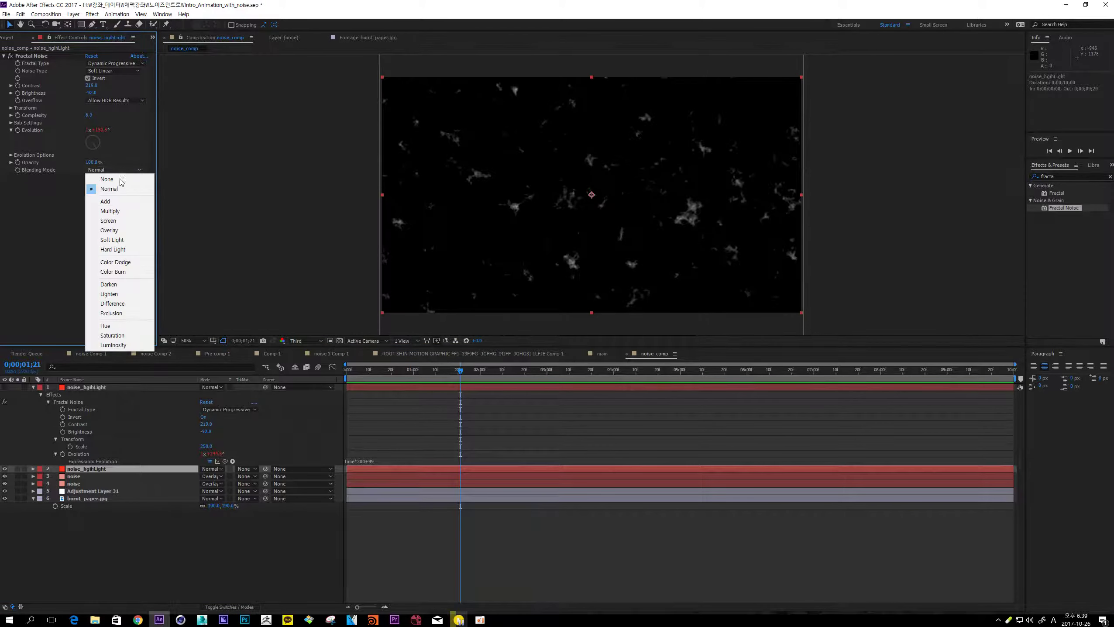
click(115, 211)
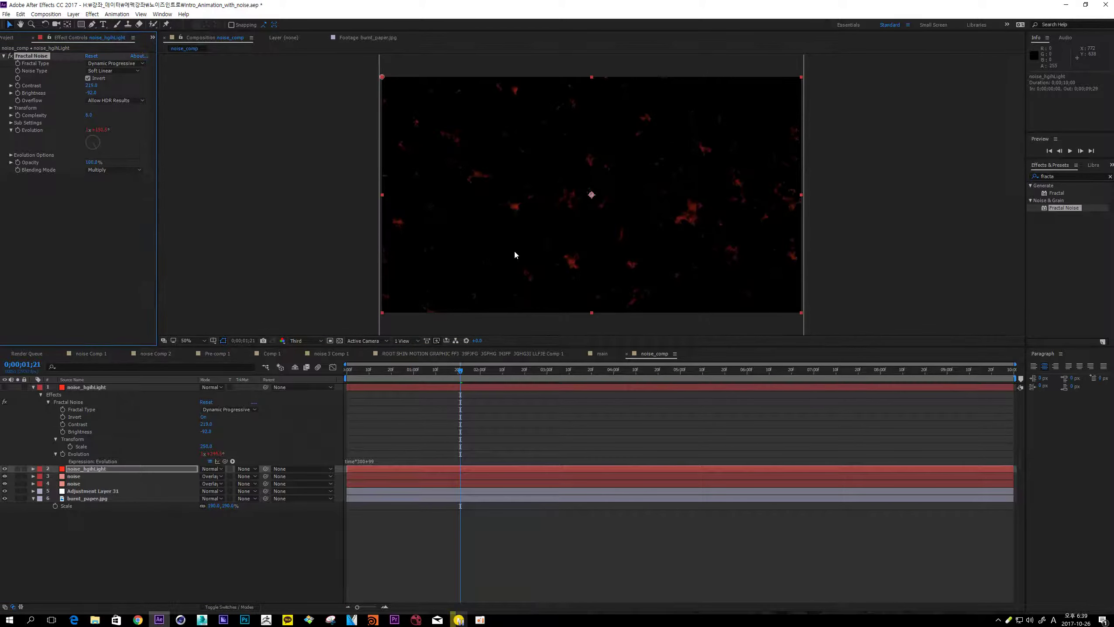
click(215, 470)
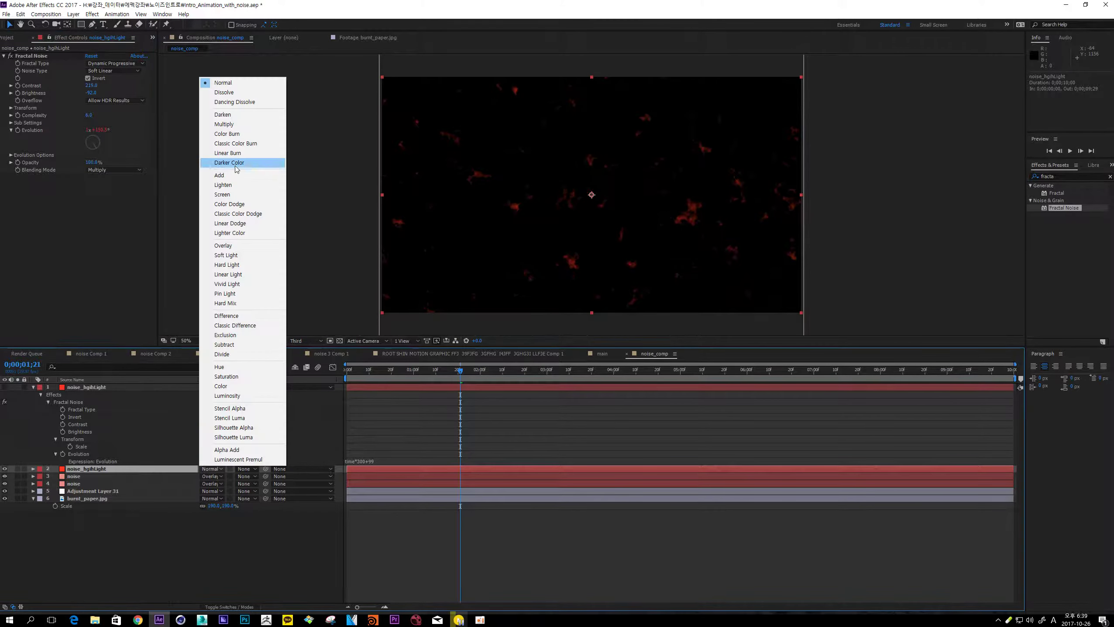
click(236, 175)
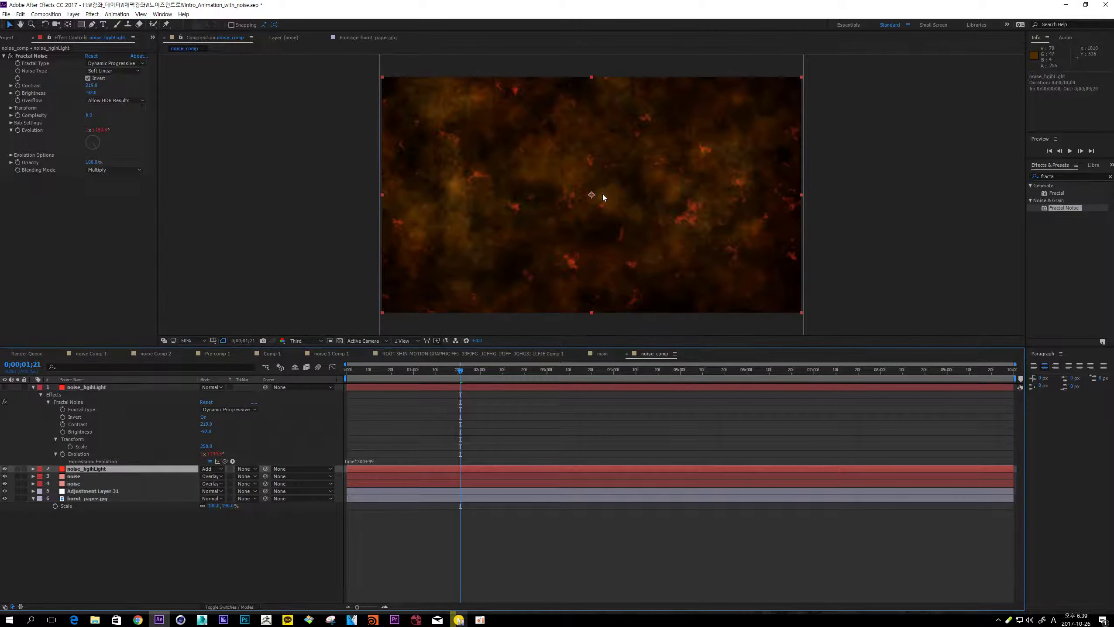
key(ctrl+z)
key(ctrl+z)
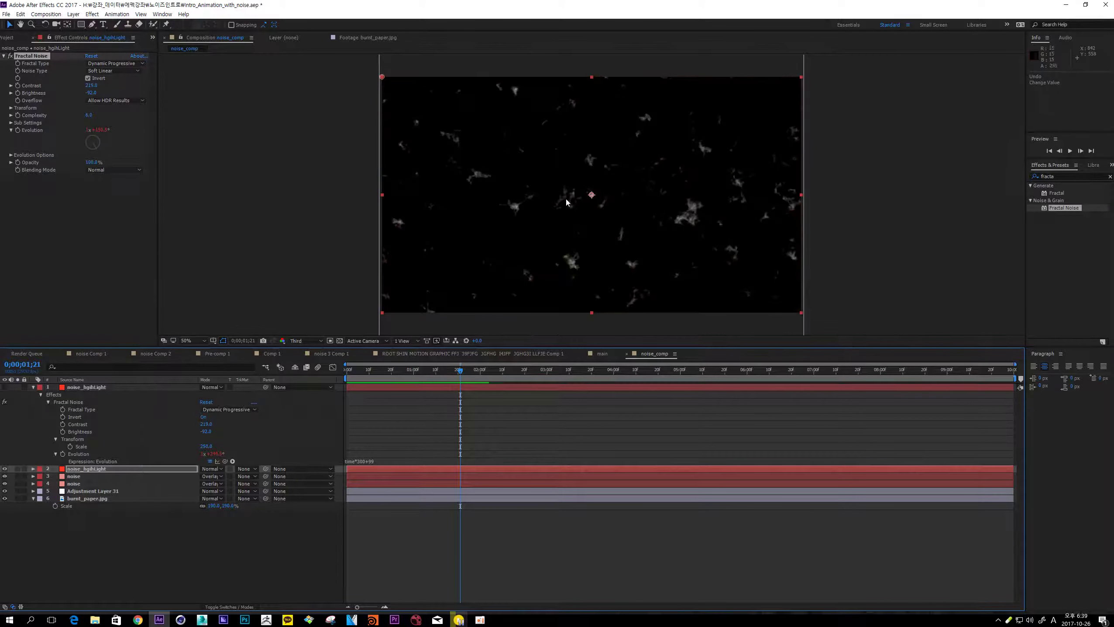
- Try the Overlay blending mode in the original highlight layer's Fractal Noise effect
click(51, 172)
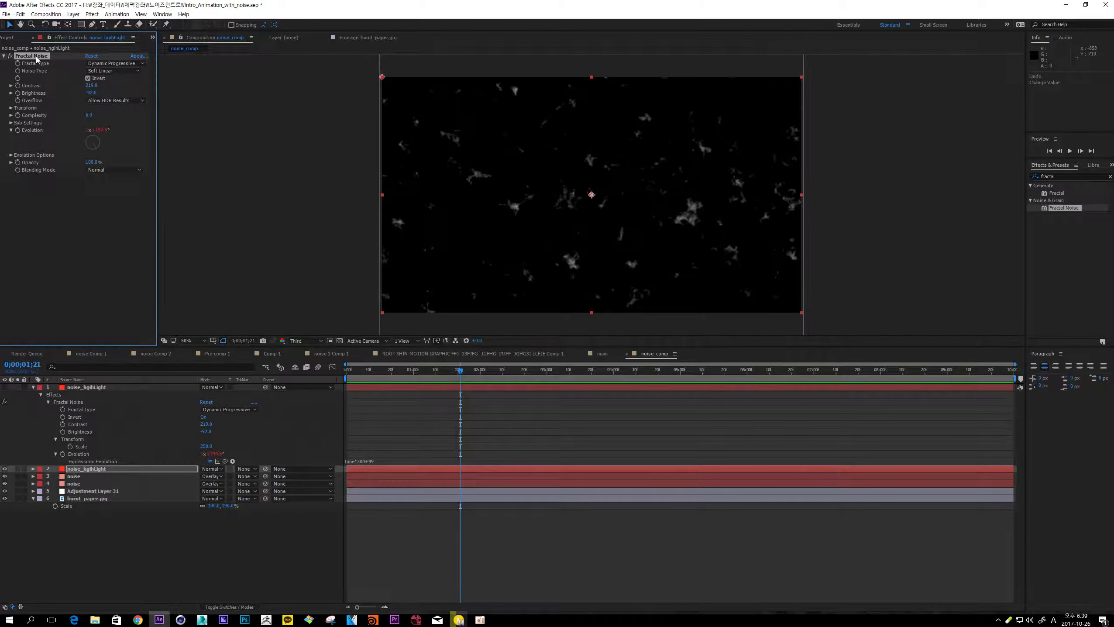
click(71, 469)
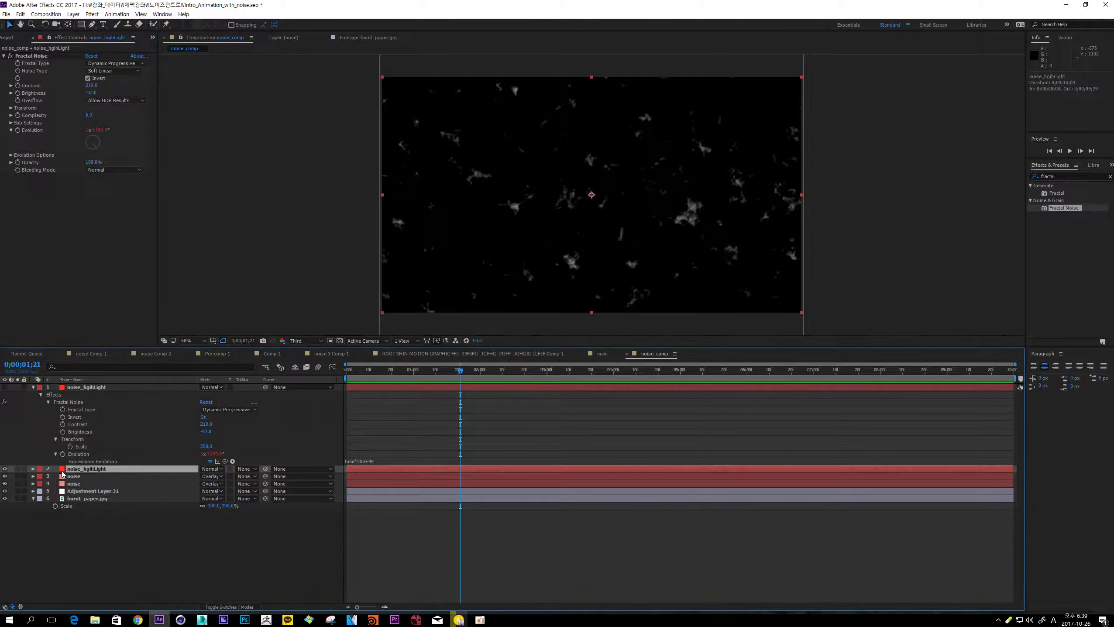
click(107, 170)
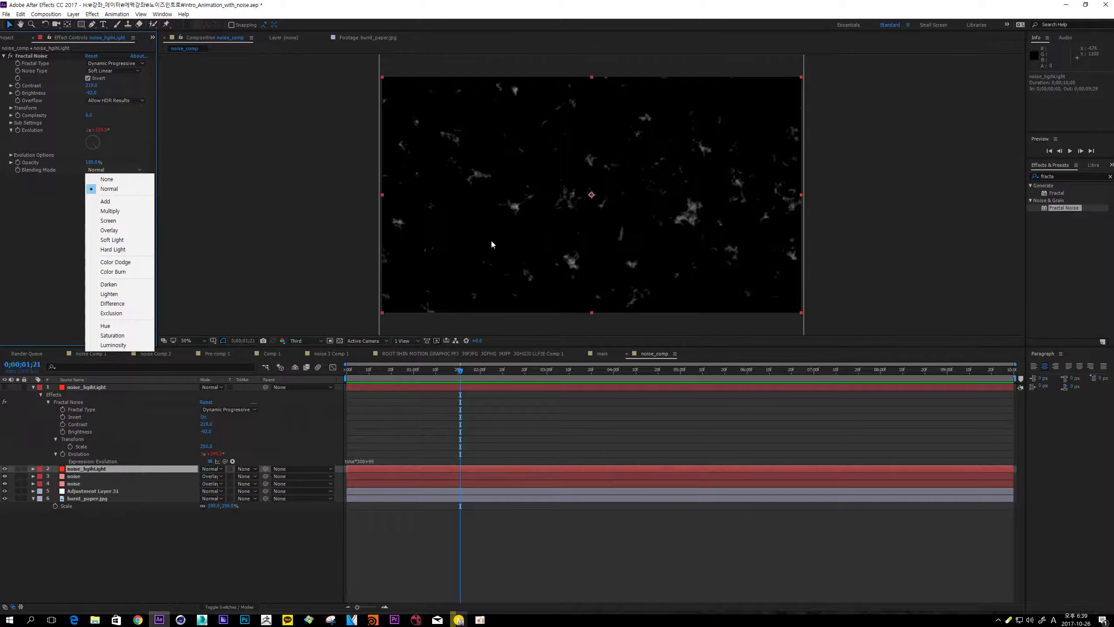
click(118, 234)
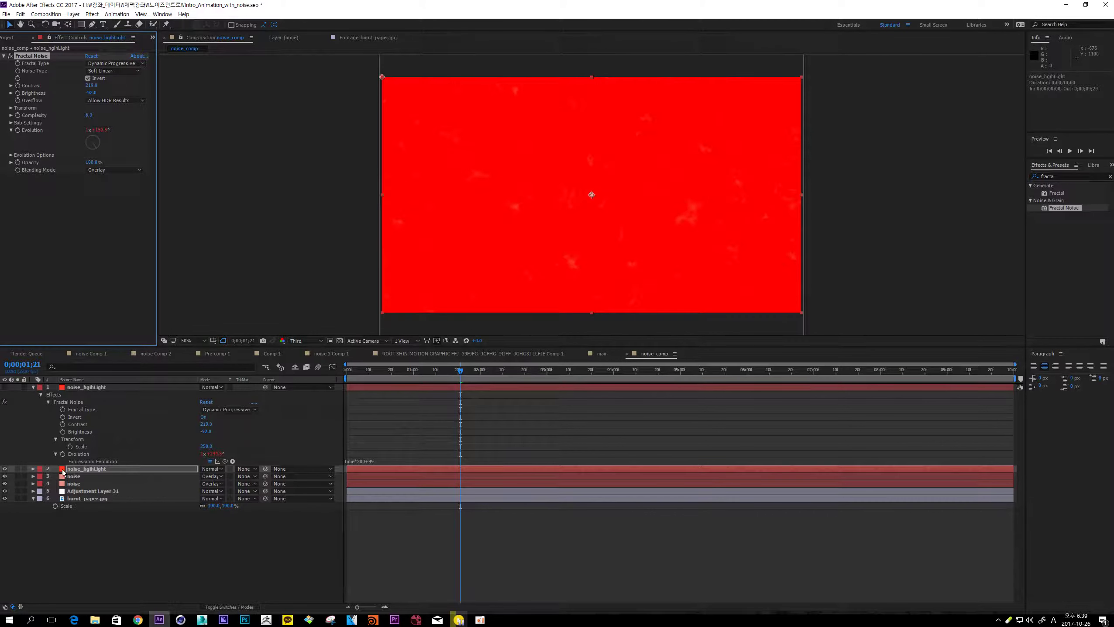
- Set the original highlight layer's Fractal Noise blending to Multiply and its layer mode to Add over the layers beneath
click(114, 170)
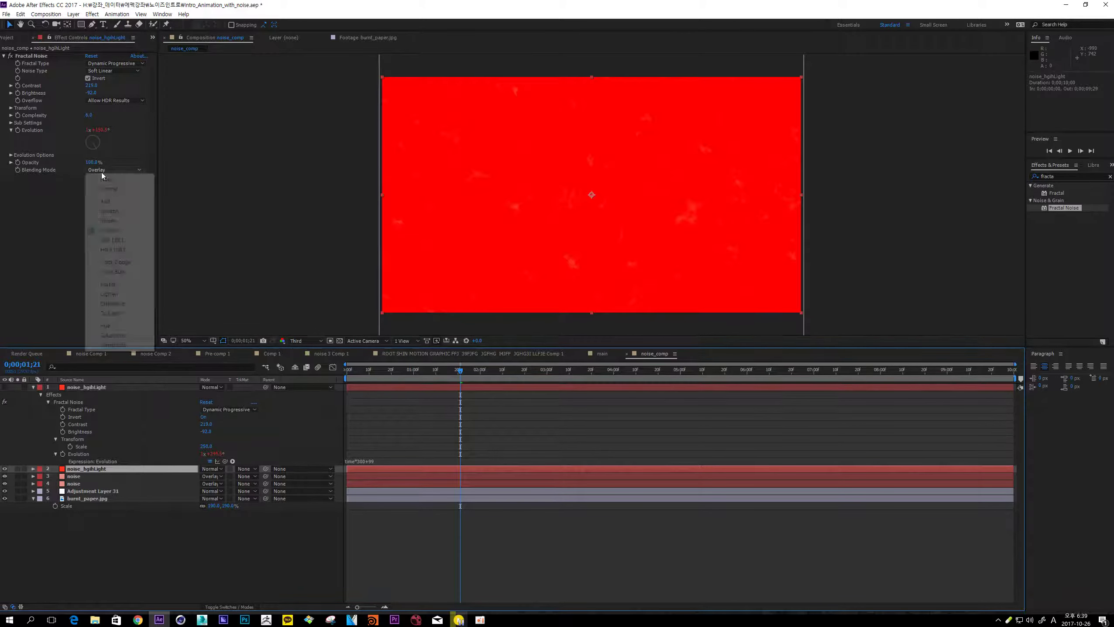
click(110, 211)
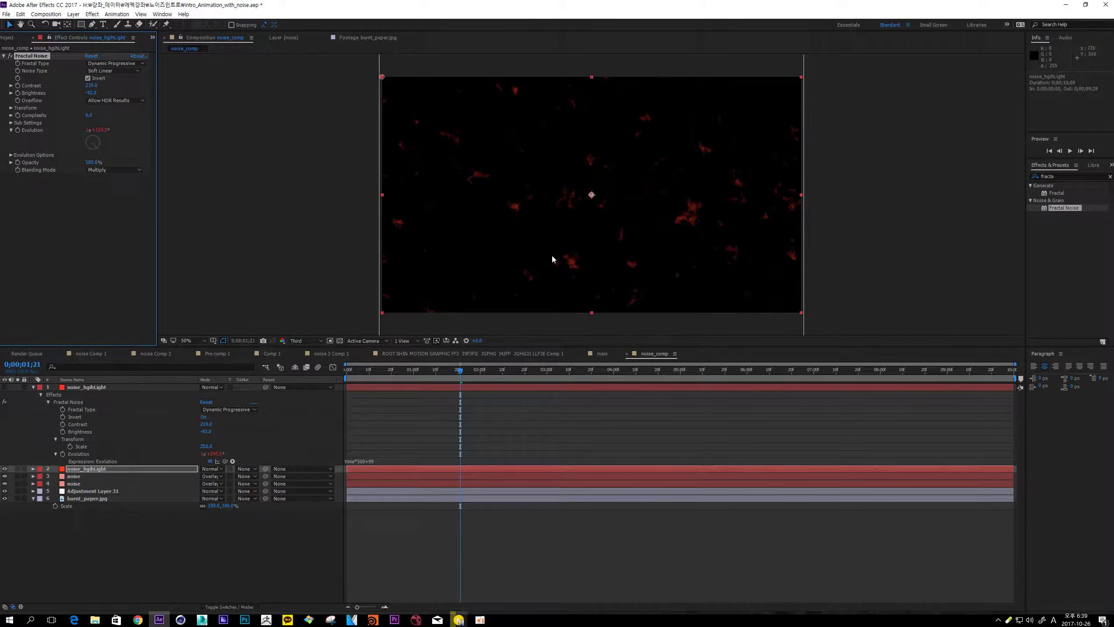
click(105, 468)
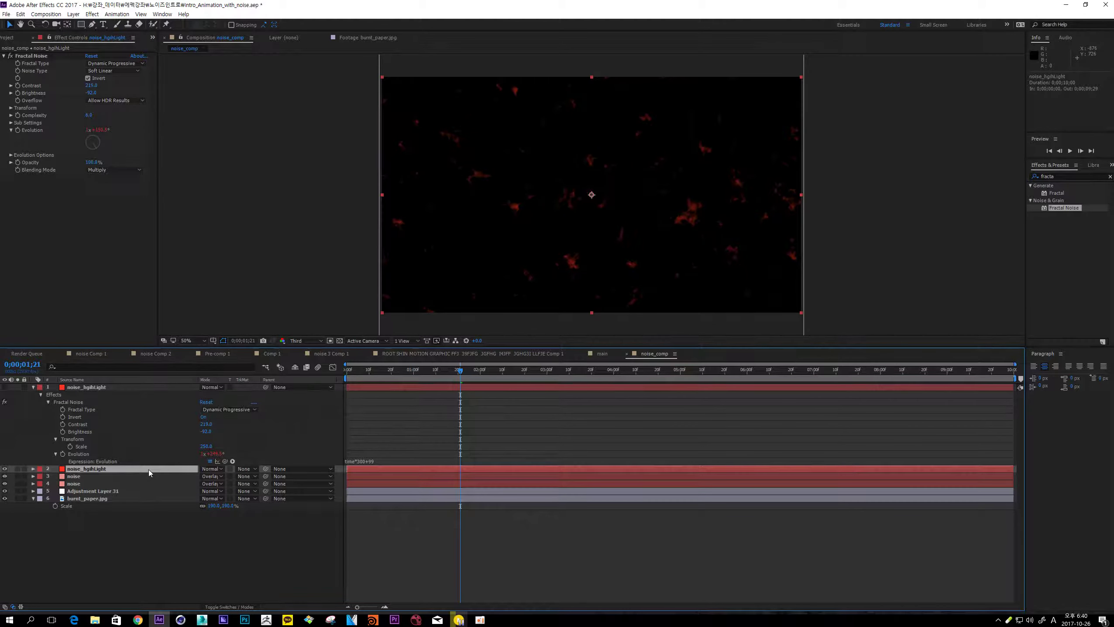
click(77, 476)
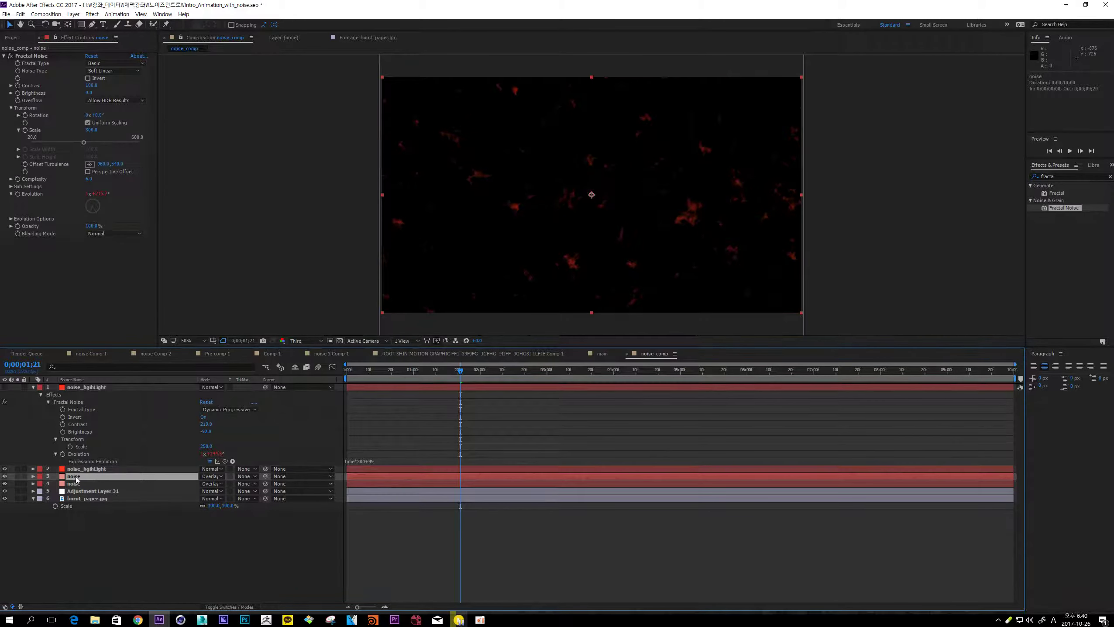
shift+click(87, 499)
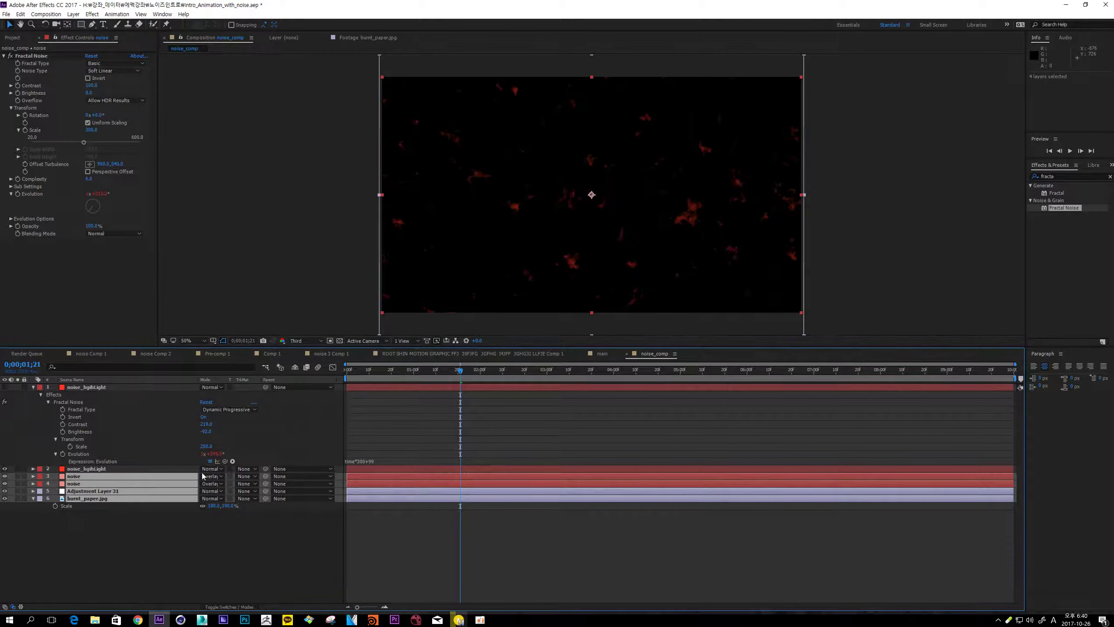
click(183, 469)
click(212, 469)
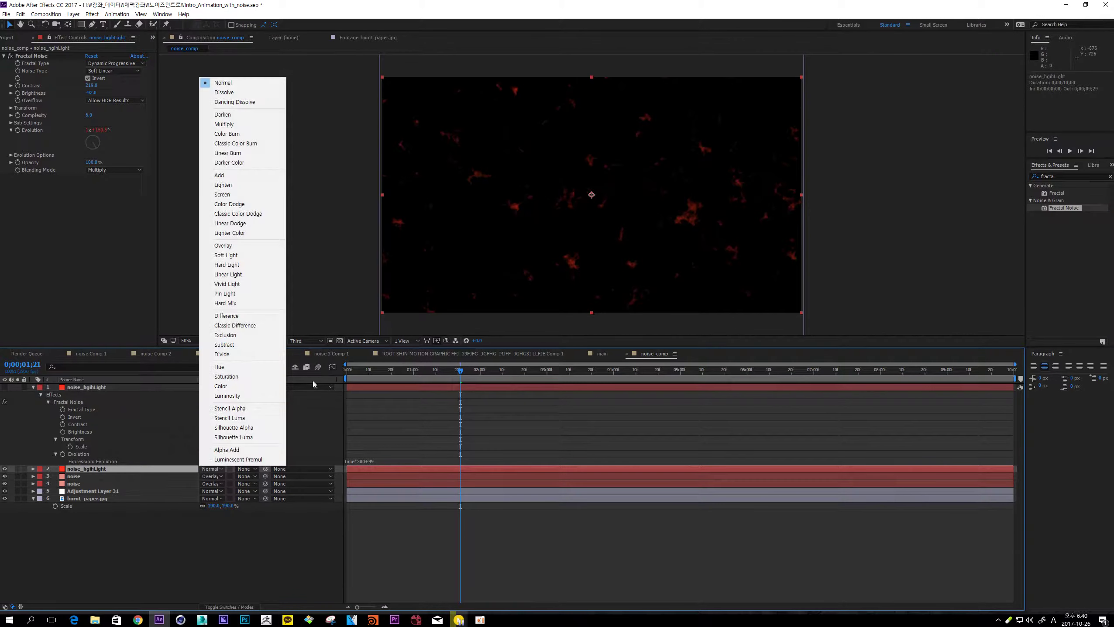
click(248, 178)
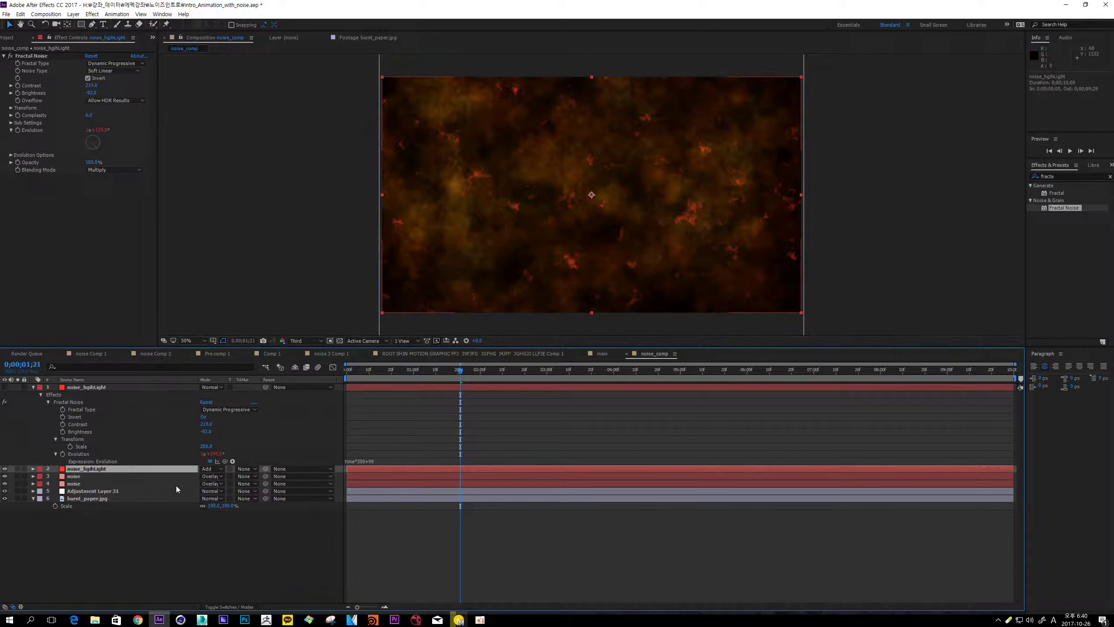
- Show the duplicated highlight layer again, with its Fractal Noise blending set to Multiply and its layer mode to Add
click(111, 388)
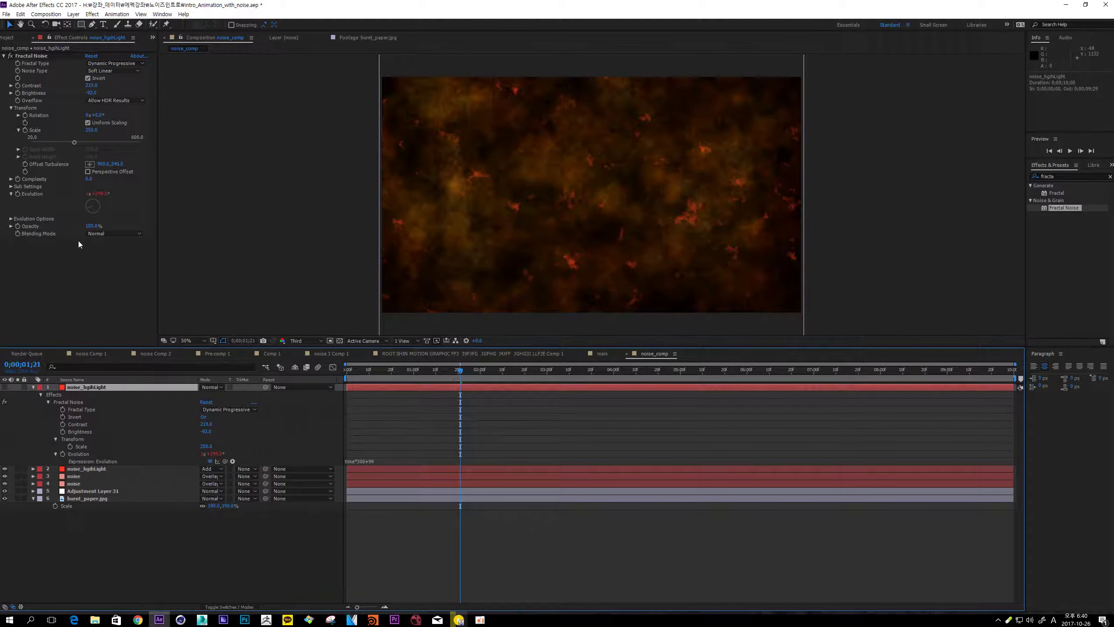
click(5, 387)
click(110, 233)
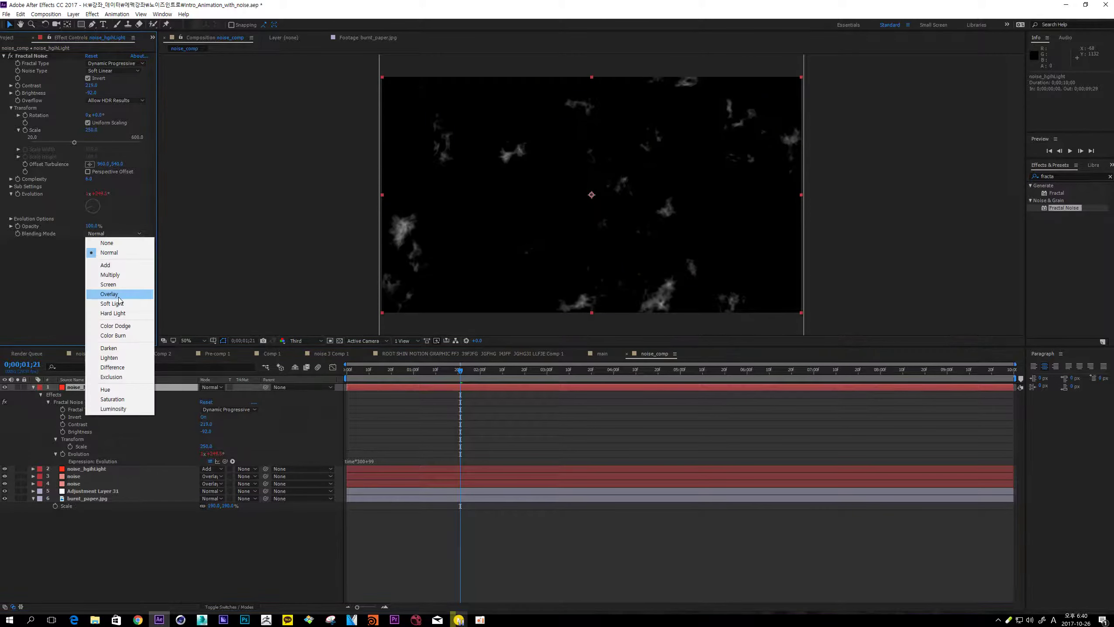
click(110, 275)
click(211, 387)
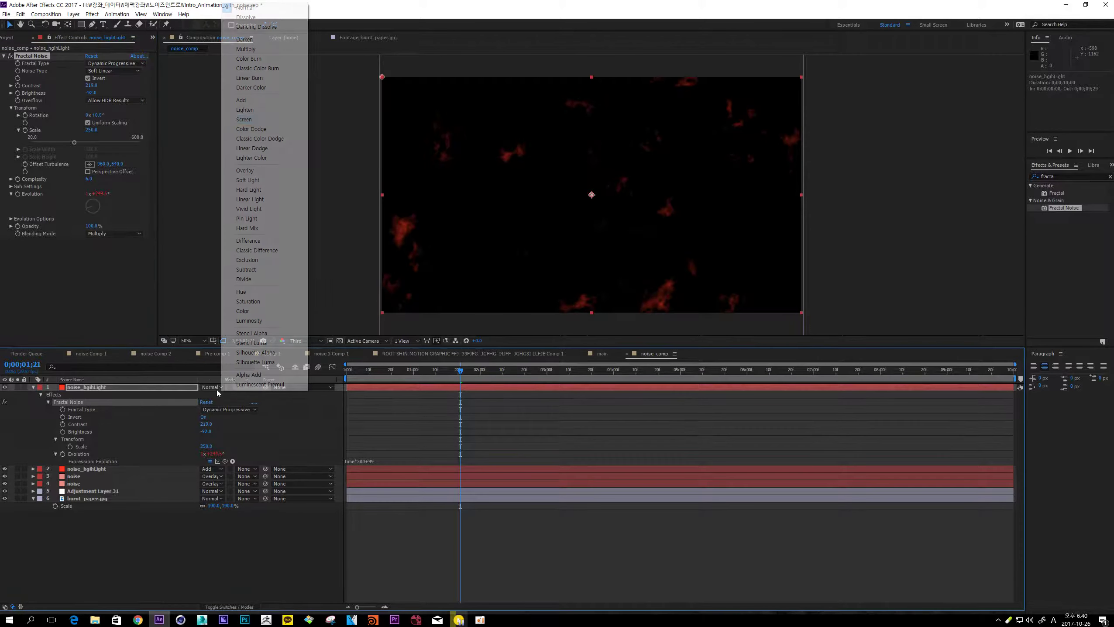
click(249, 100)
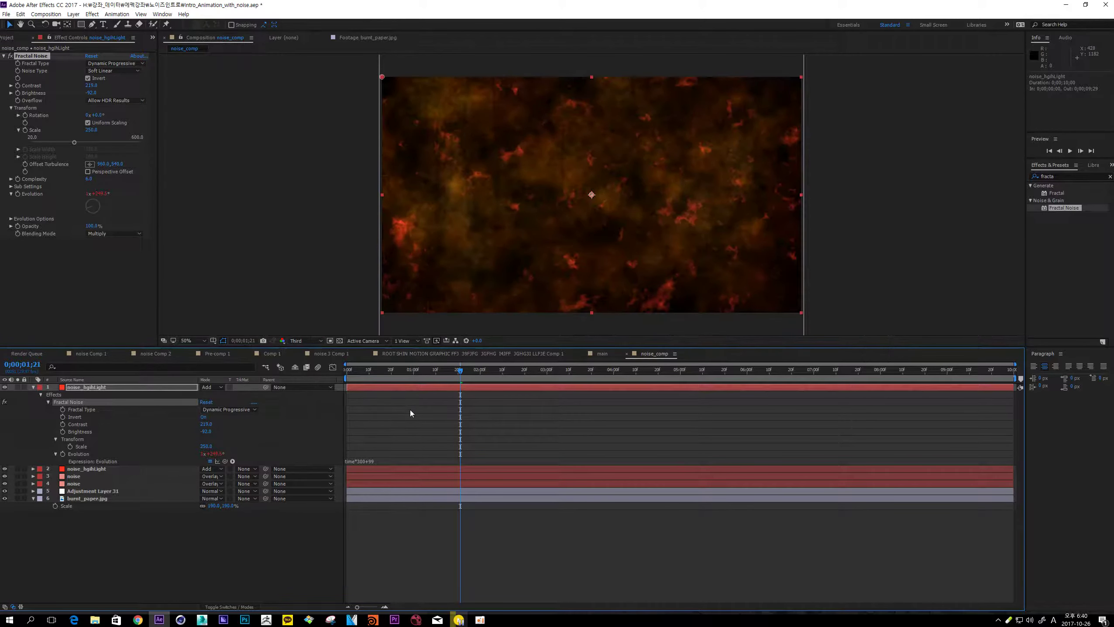
- Find the VC Color Vibrance effect and apply it to the duplicated highlight layer
click(141, 387)
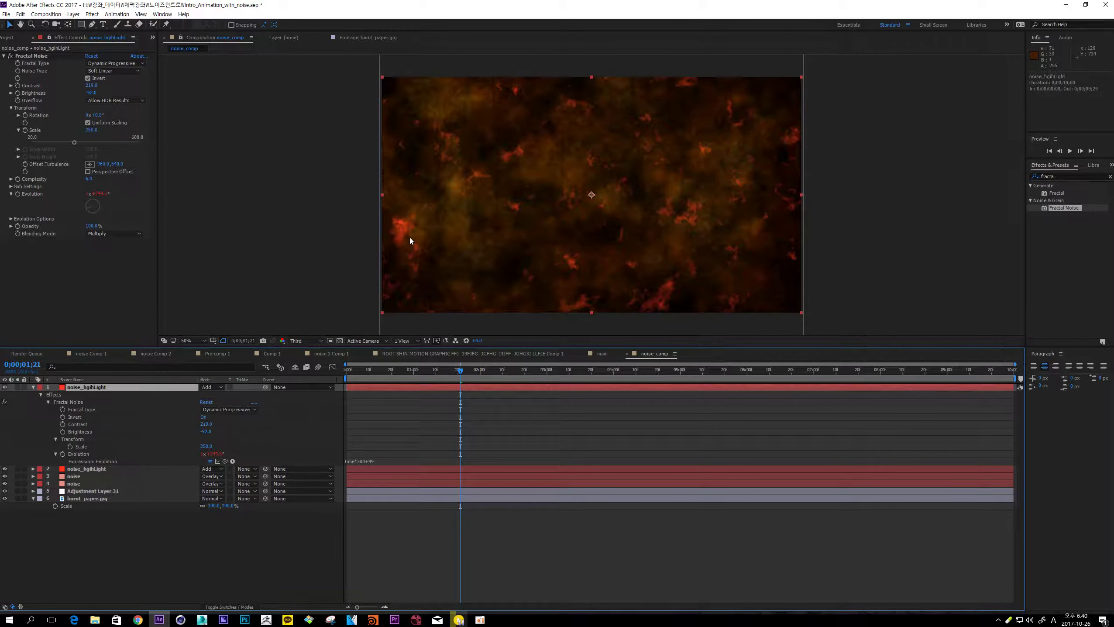
click(1072, 175)
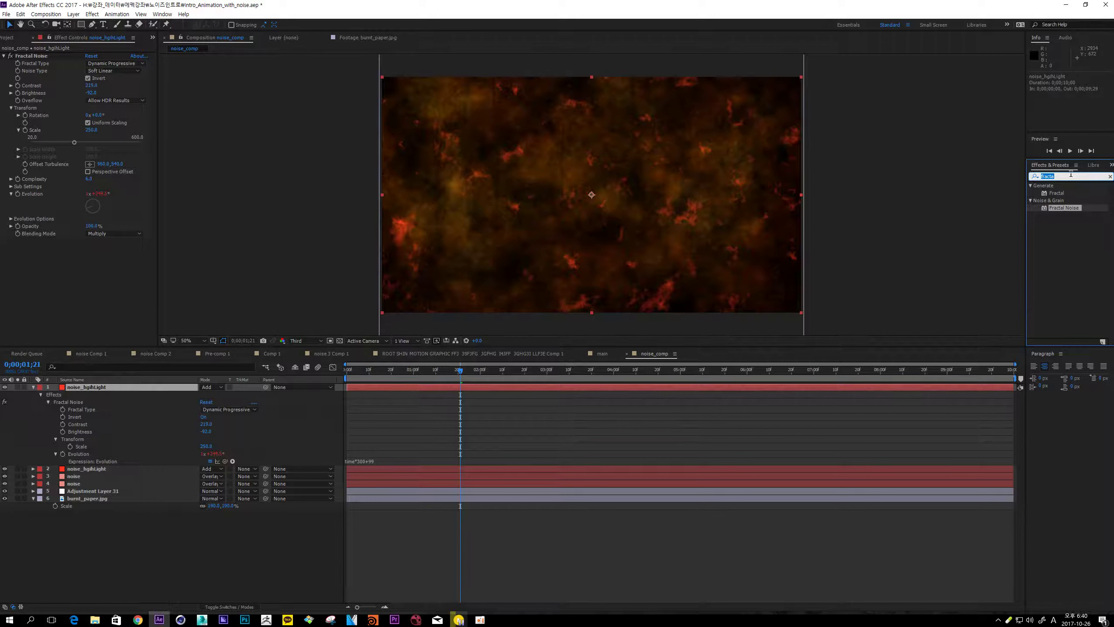
text(vc)
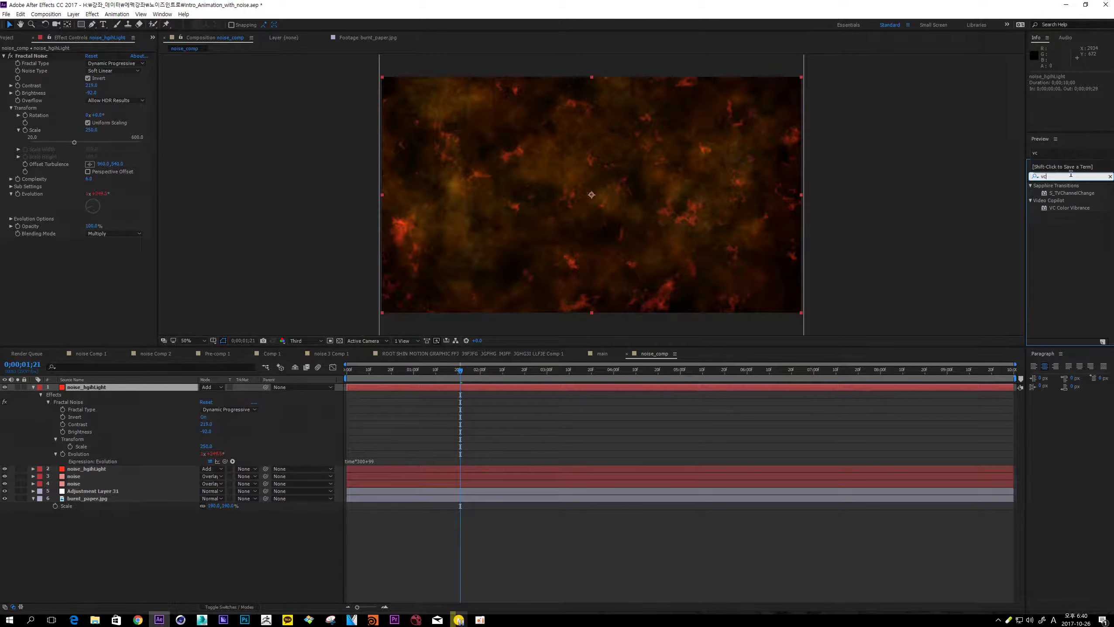
double_click(1074, 209)
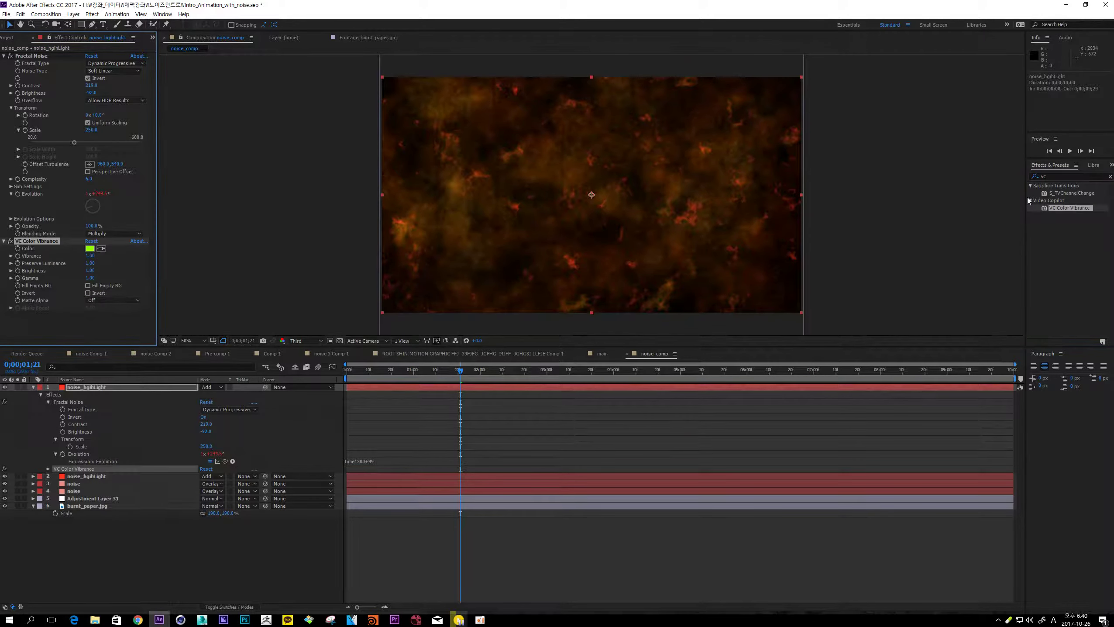
- Set the VC Color Vibrance color to the orange-red F23C12
click(90, 249)
drag(295, 317, 300, 339)
click(277, 235)
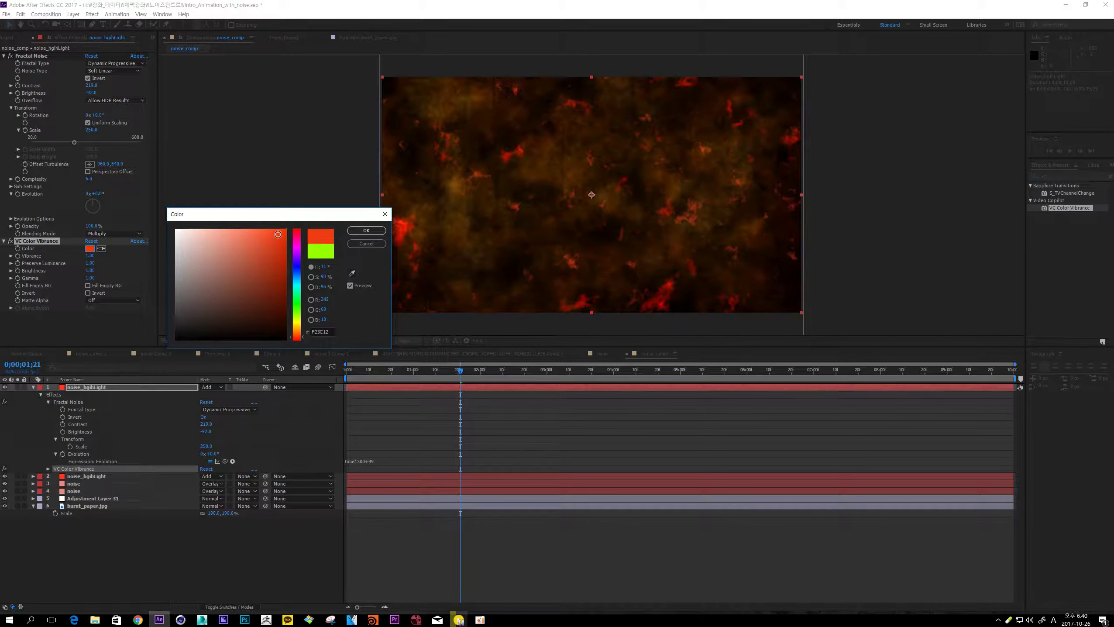
click(366, 231)
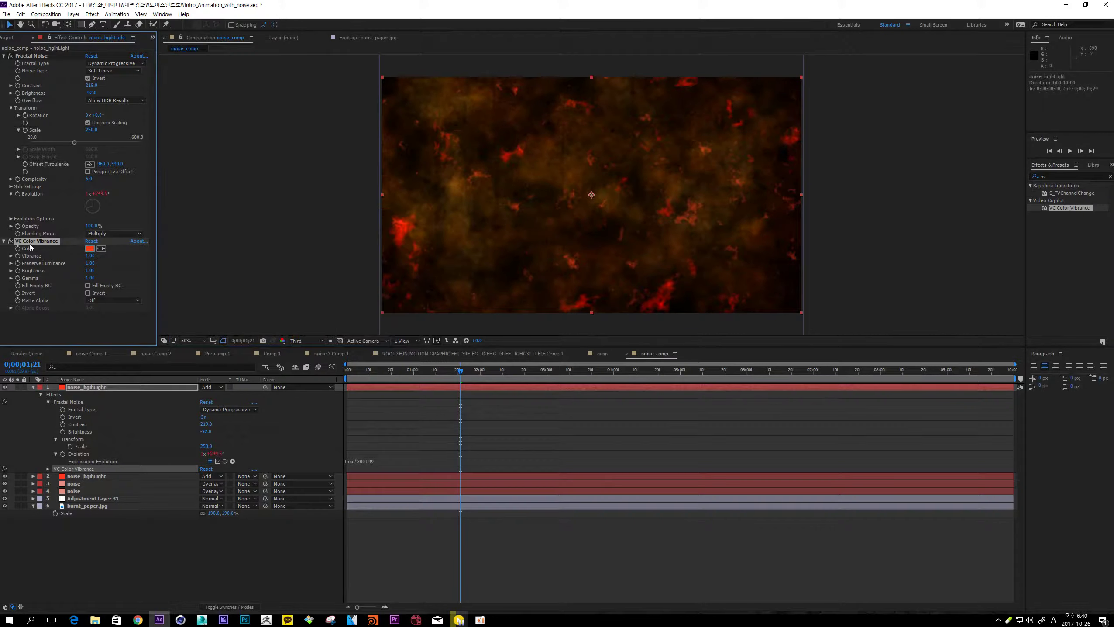
- Copy the orange-red VC Color Vibrance effect onto the original noise highlight layer and collapse both highlight layers' properties
click(90, 476)
key(ctrl+v)
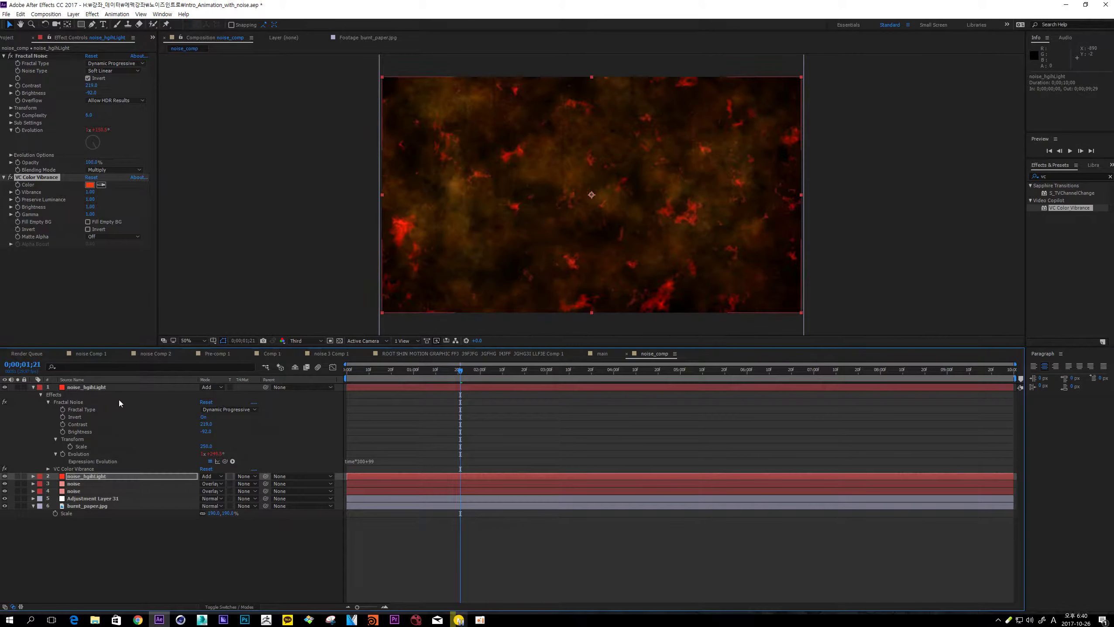
shift+click(112, 387)
key(u)
click(150, 465)
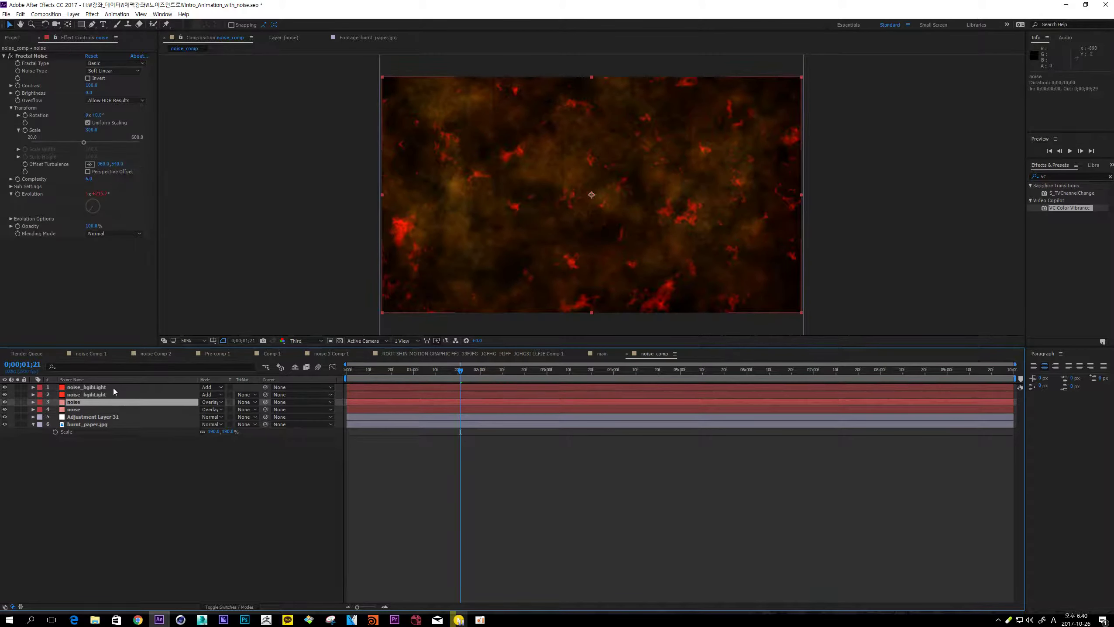
- Duplicate both noise highlight layers together and place the two copies directly beneath the originals
click(112, 395)
shift+click(110, 387)
key(ctrl+d)
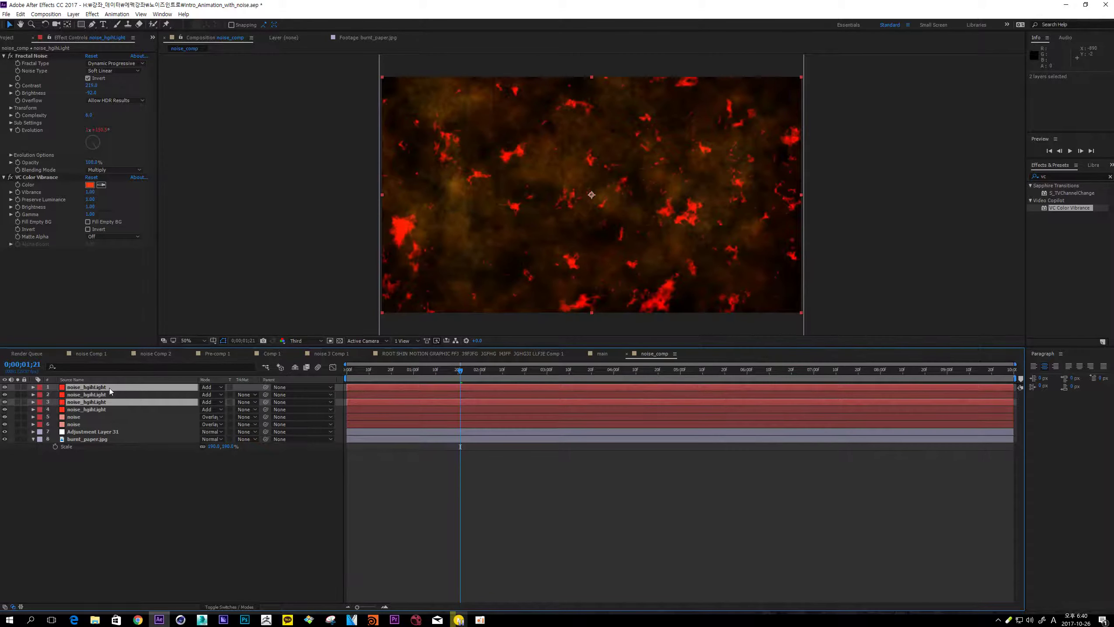
key(ctrl+bracketleft)
key(ctrl+bracketleft)
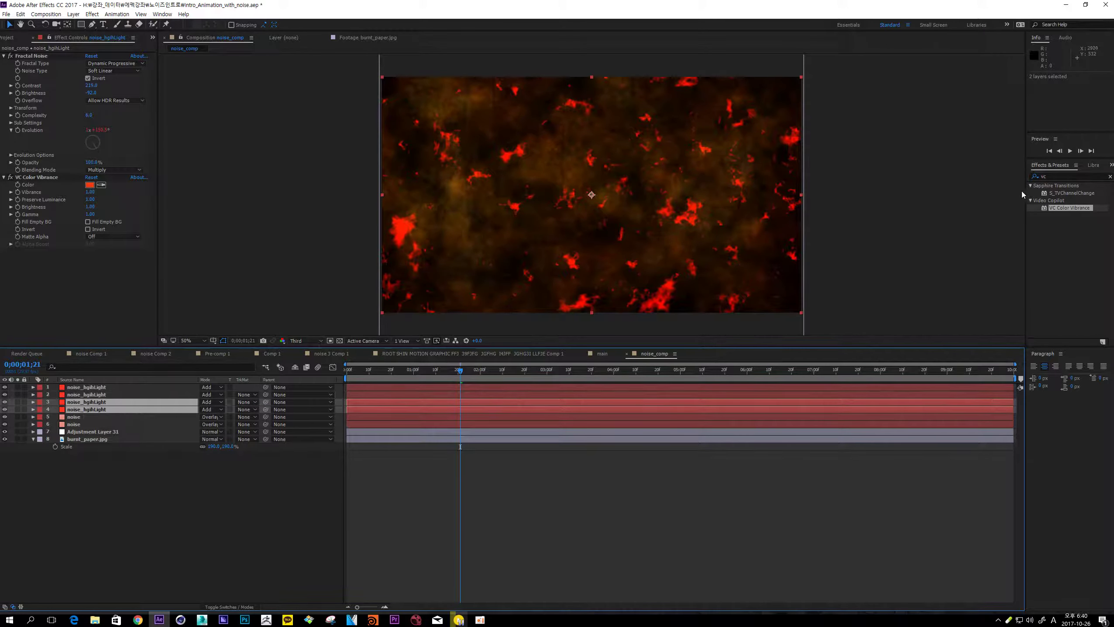
- Find the Fast Blur effect, apply it to the two lower highlight copies and set Blurriness to 10
click(1049, 176)
text(fat)
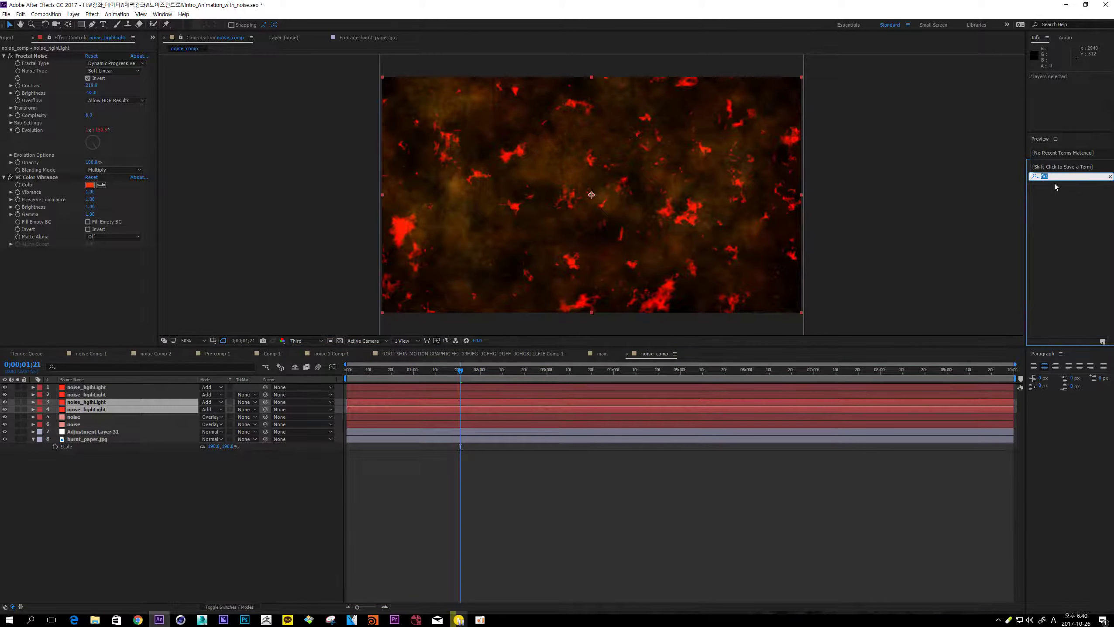
text(fast)
double_click(1060, 260)
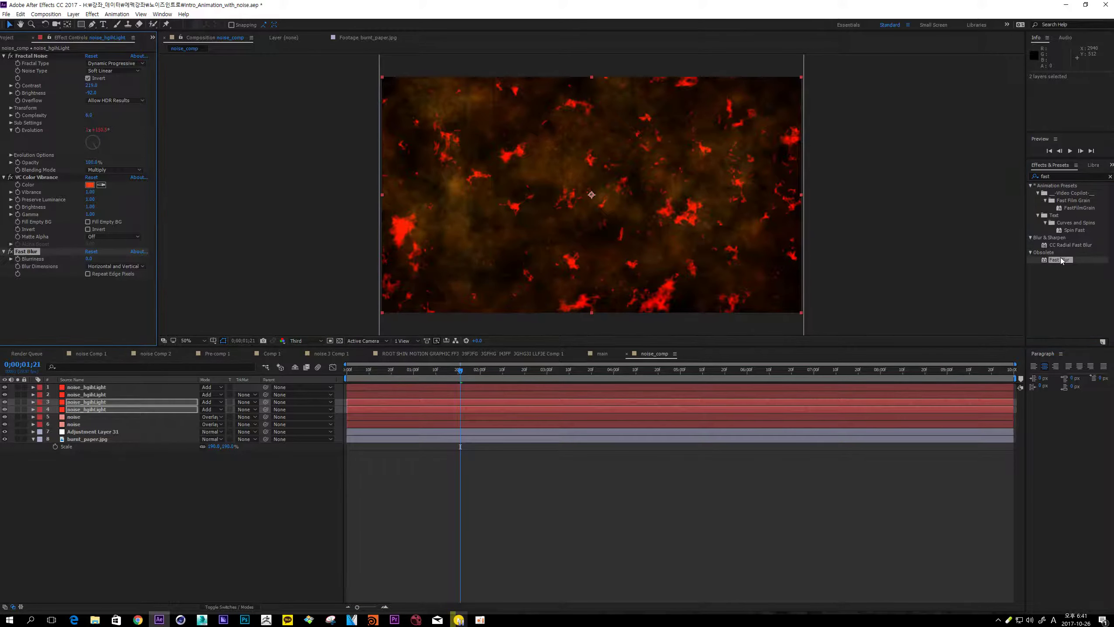
click(90, 259)
text(15)
key(Return)
- Lower the opacity of the two blurred highlight layers to 50% and of the two upper highlight layers to 85%
key(t)
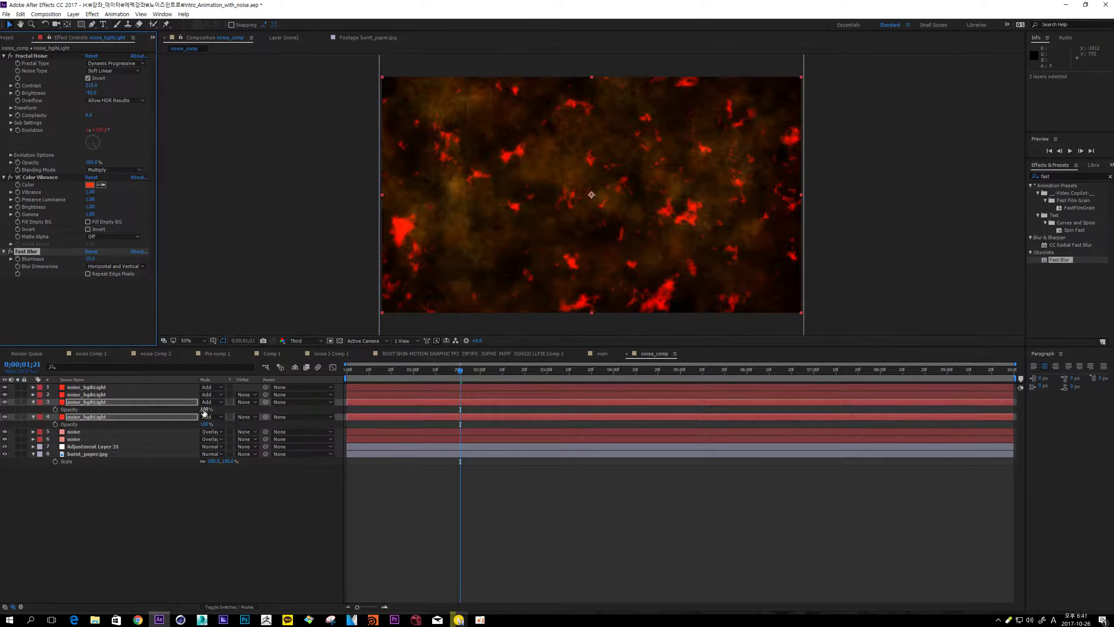
drag(205, 412, 188, 411)
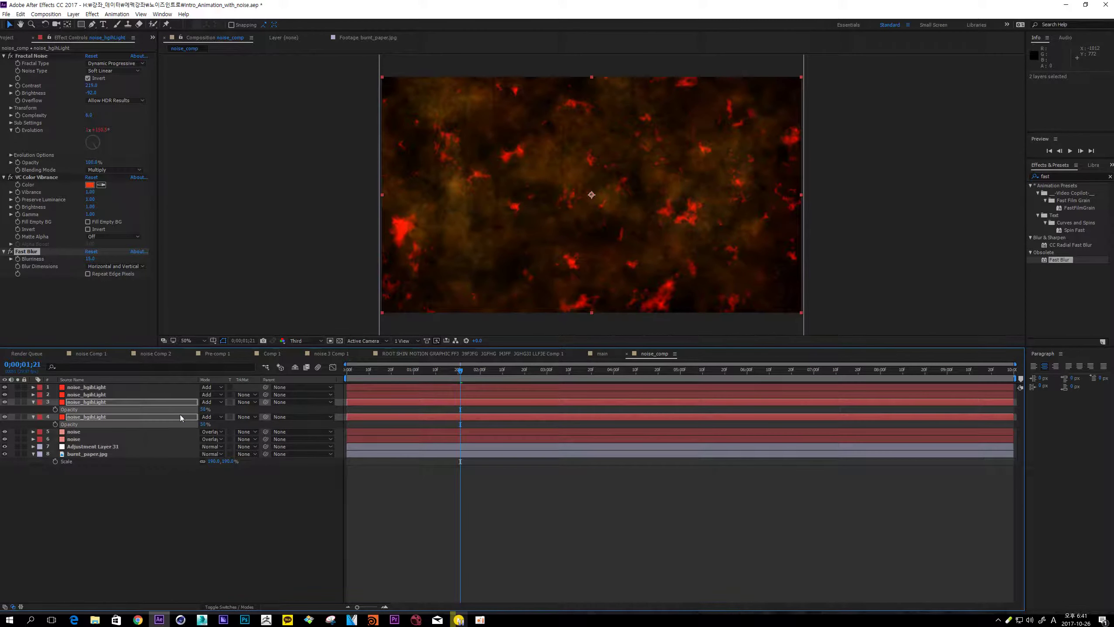
click(232, 532)
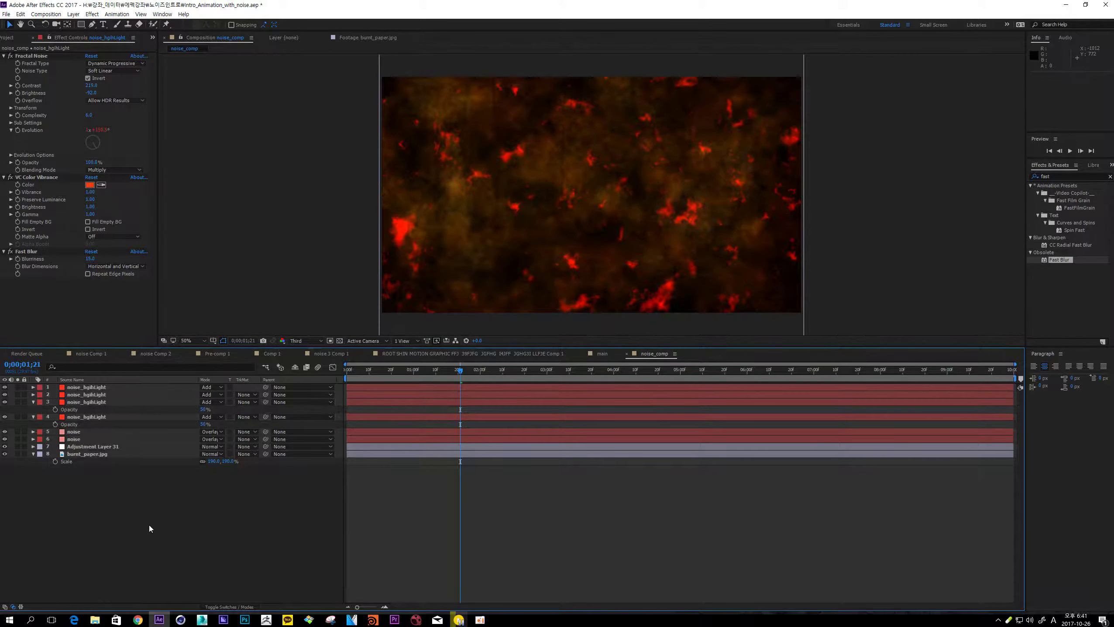
click(83, 388)
shift+click(193, 394)
key(t)
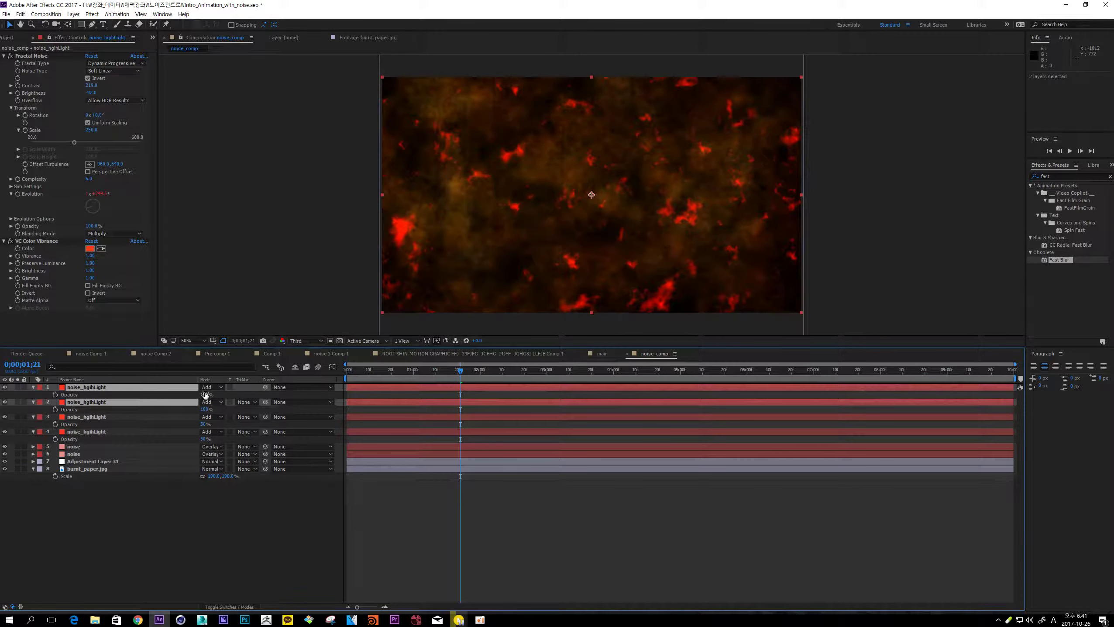
drag(205, 395, 198, 395)
click(244, 508)
- Create a new comp-sized solid named noise_blend above the highlight layers
key(ctrl+y)
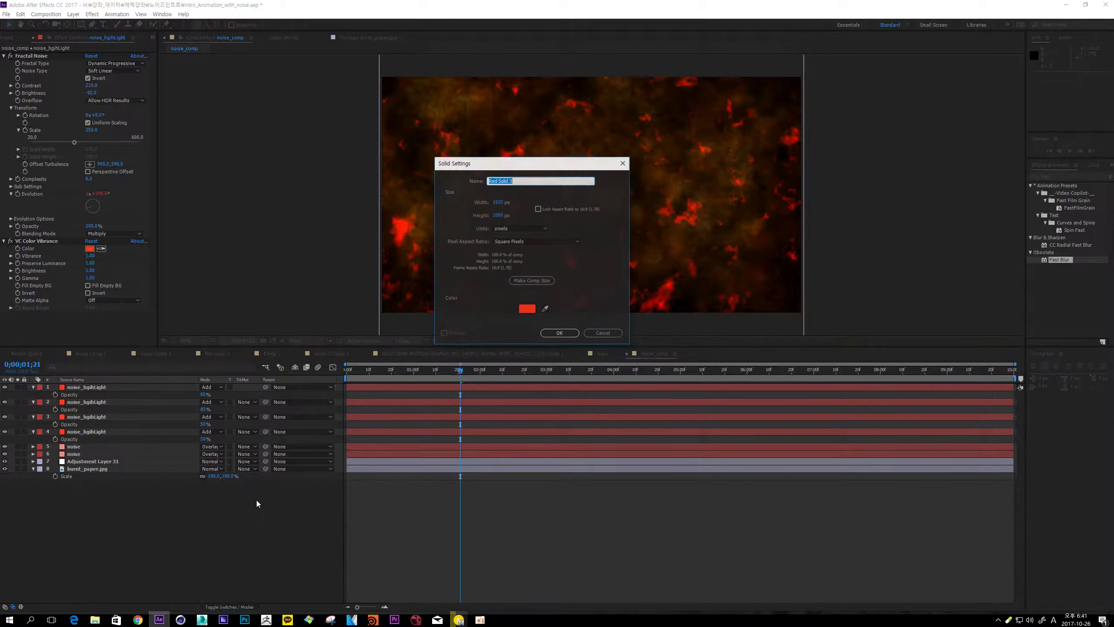
text(noise_)
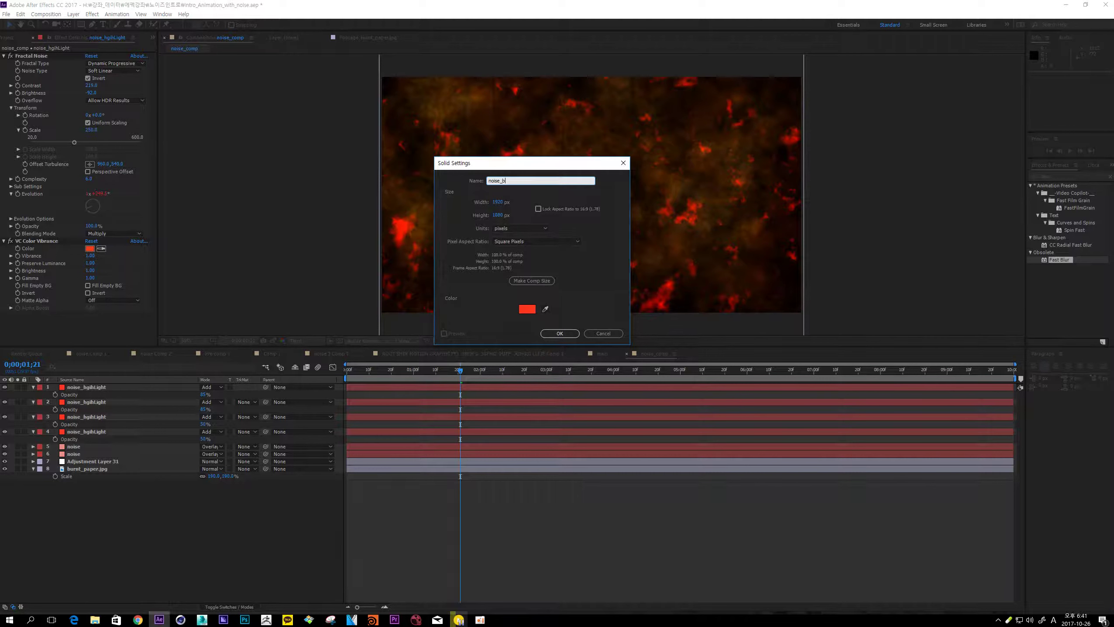
text(blend)
key(Return)
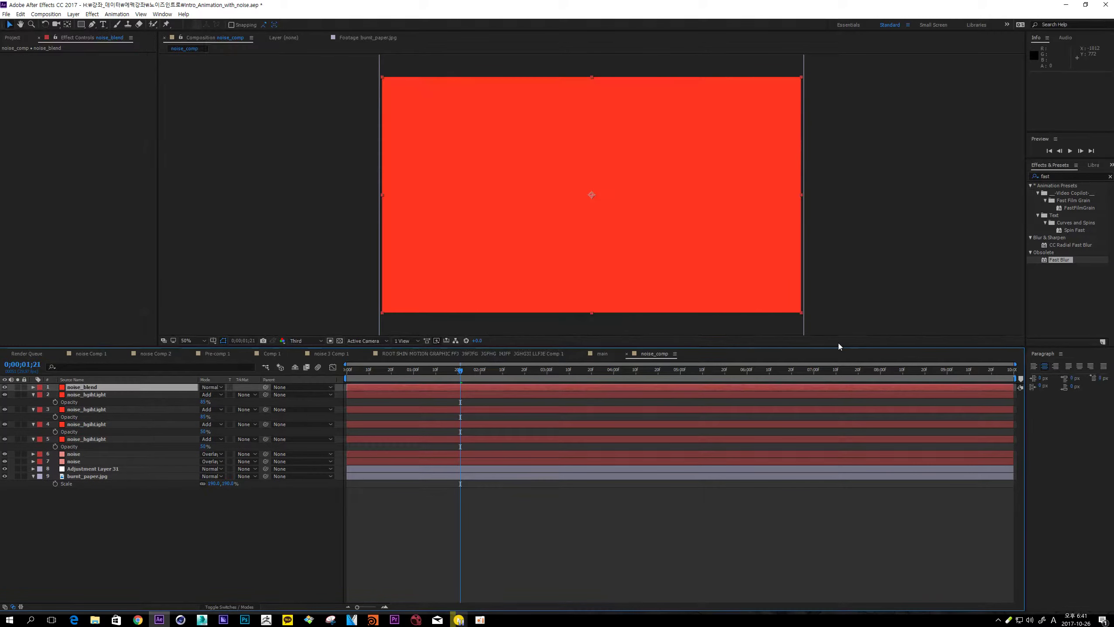
- Change the noise_blend solid's color to the soft salmon red E87B6F
key(ctrl+shift+y)
click(864, 379)
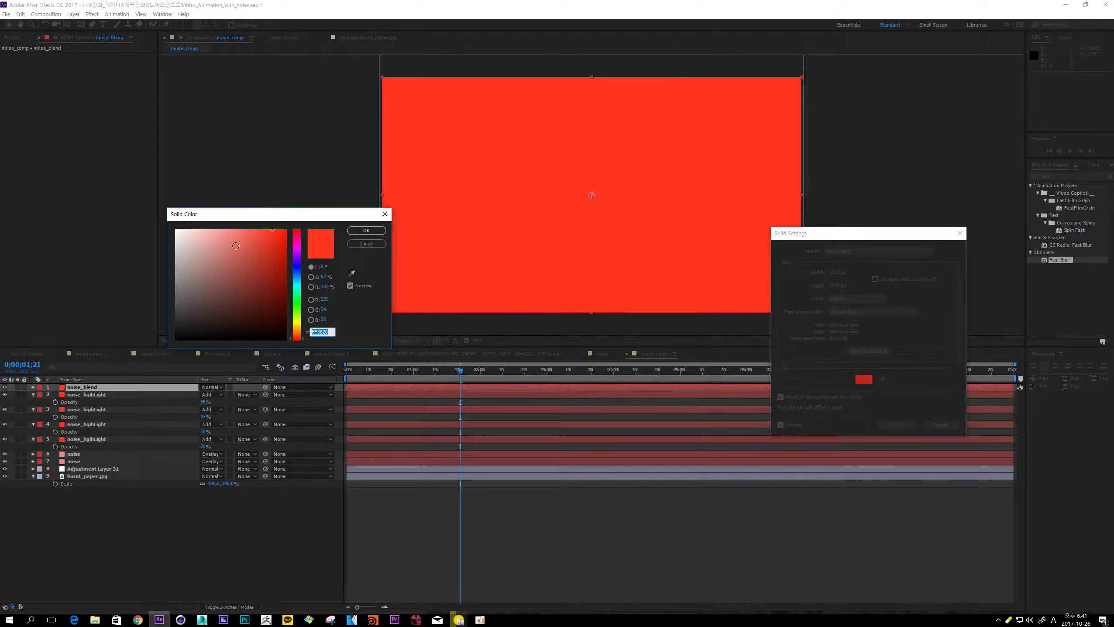
drag(236, 246, 234, 238)
click(366, 230)
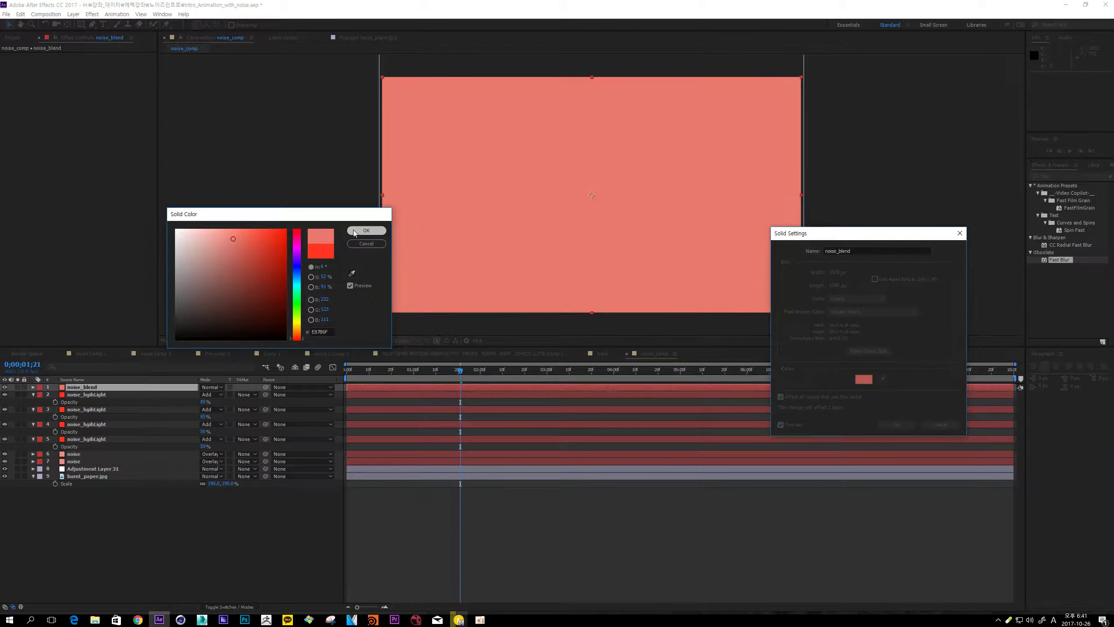
click(896, 424)
- Find Fractal Noise, apply it to the noise_blend layer and set its transform Scale to 150
text(fracta)
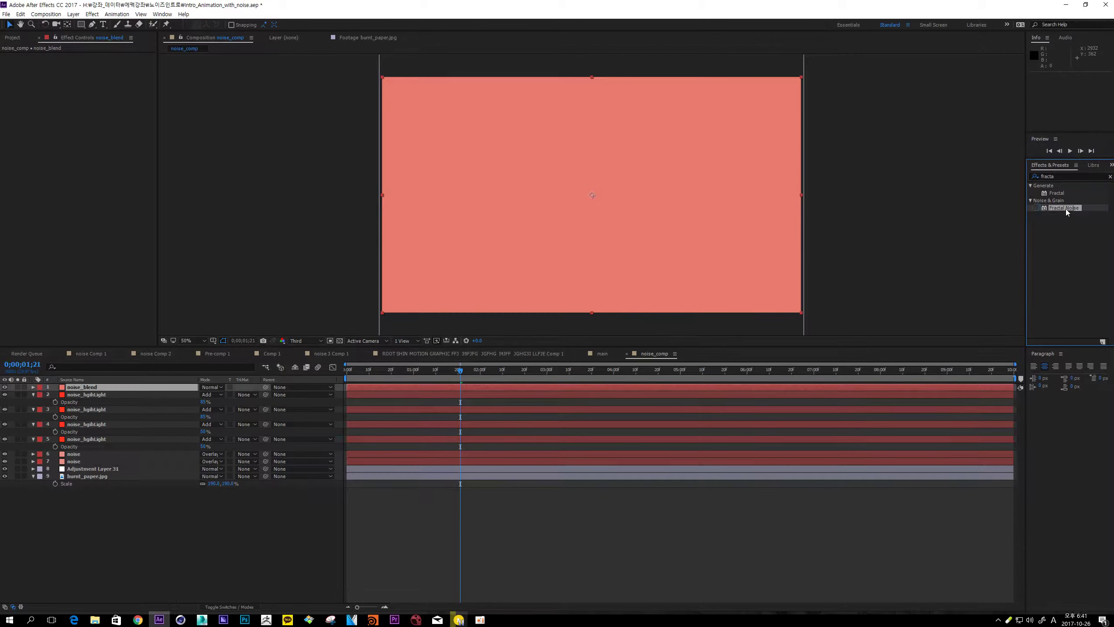
drag(1064, 207, 189, 387)
click(11, 107)
drag(91, 130, 101, 129)
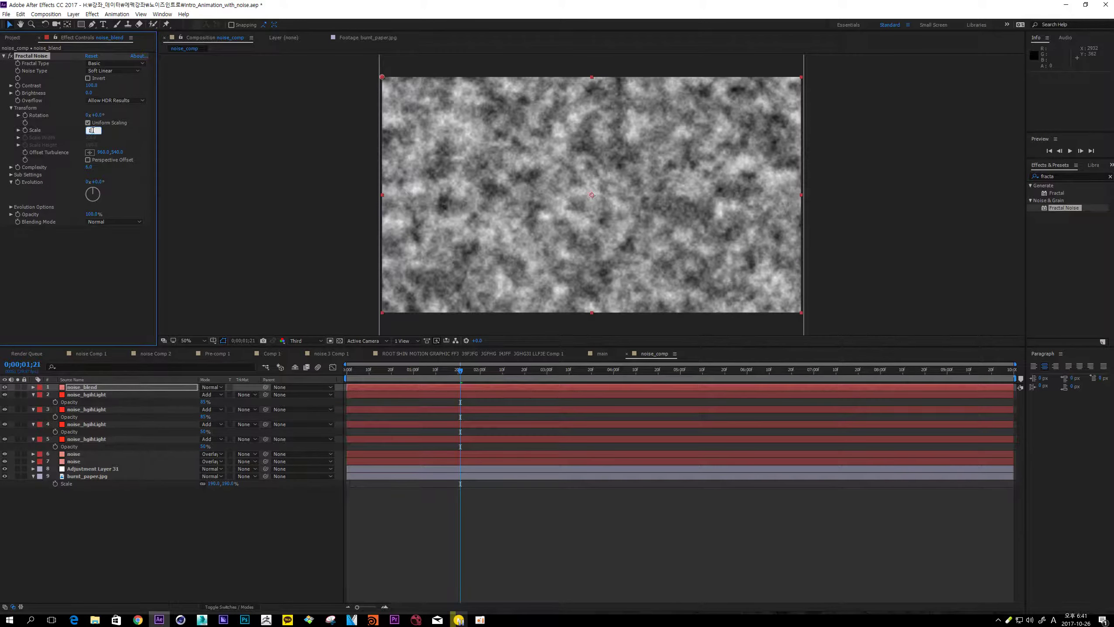
click(18, 130)
- Animate the noise_blend layer's Fractal Noise Evolution with the expression time*99+317
alt+click(17, 193)
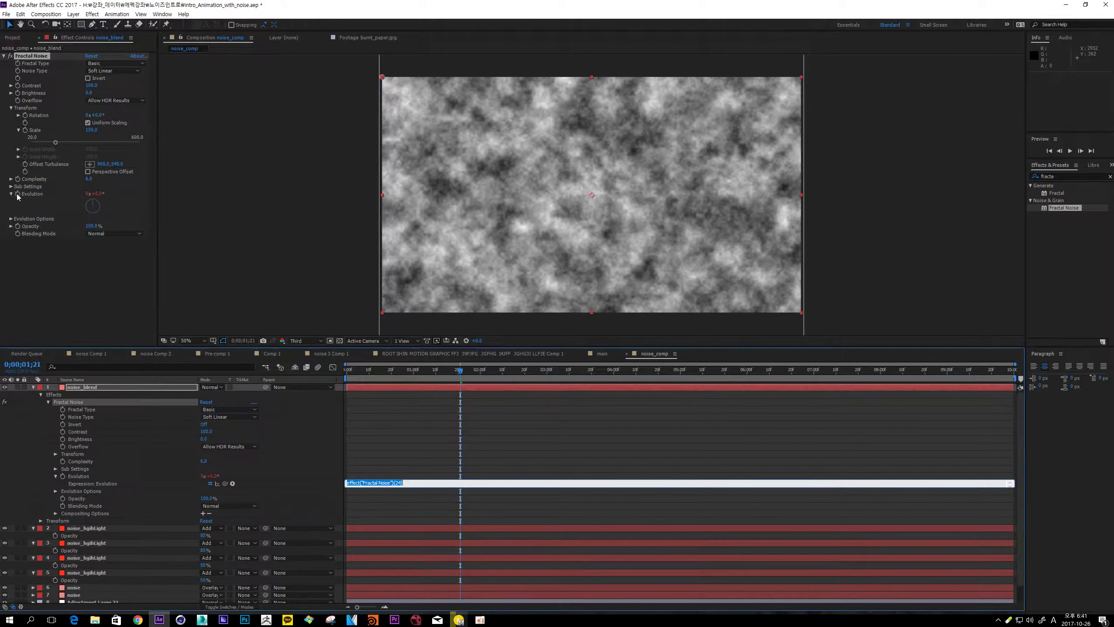
text(time*99+317)
click(130, 208)
- Set both the Fractal Noise blending mode and the layer mode of noise_blend to Overlay
click(213, 387)
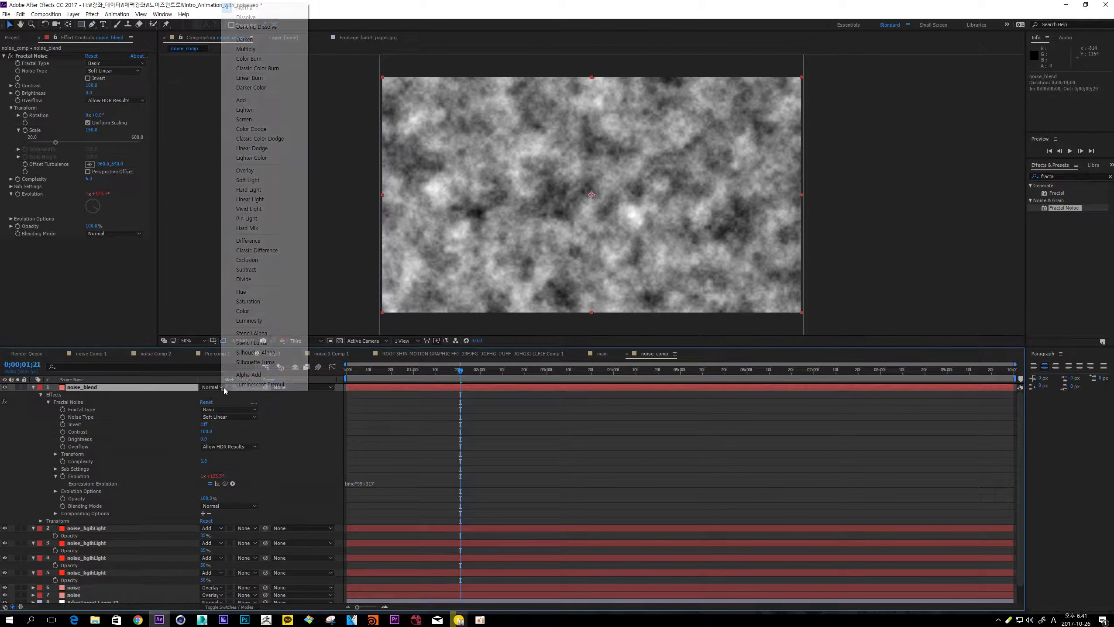
click(99, 253)
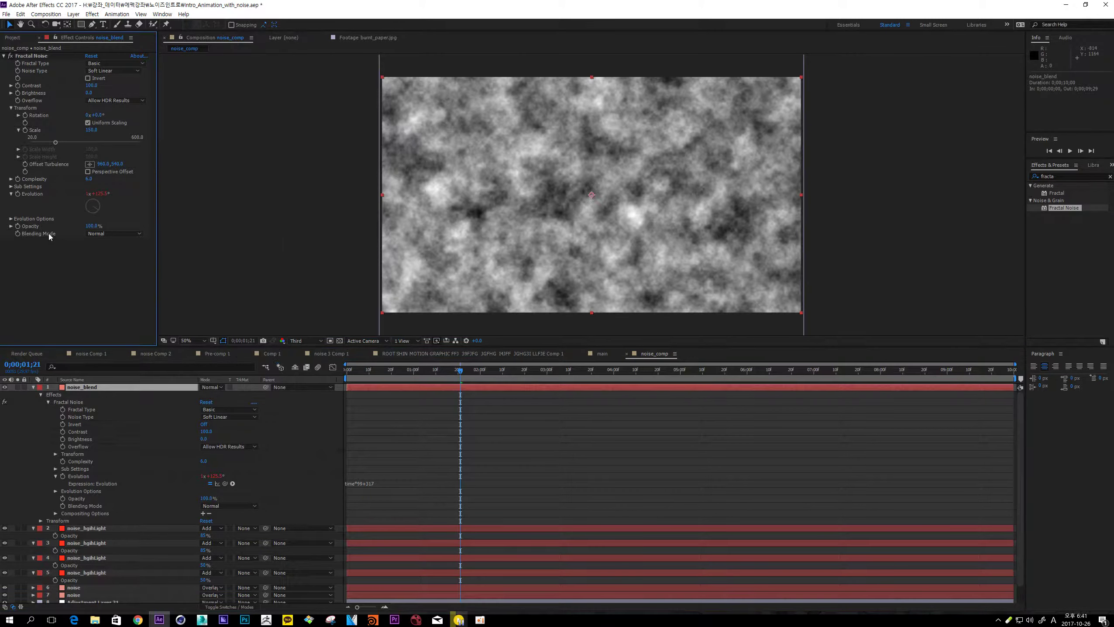
click(103, 234)
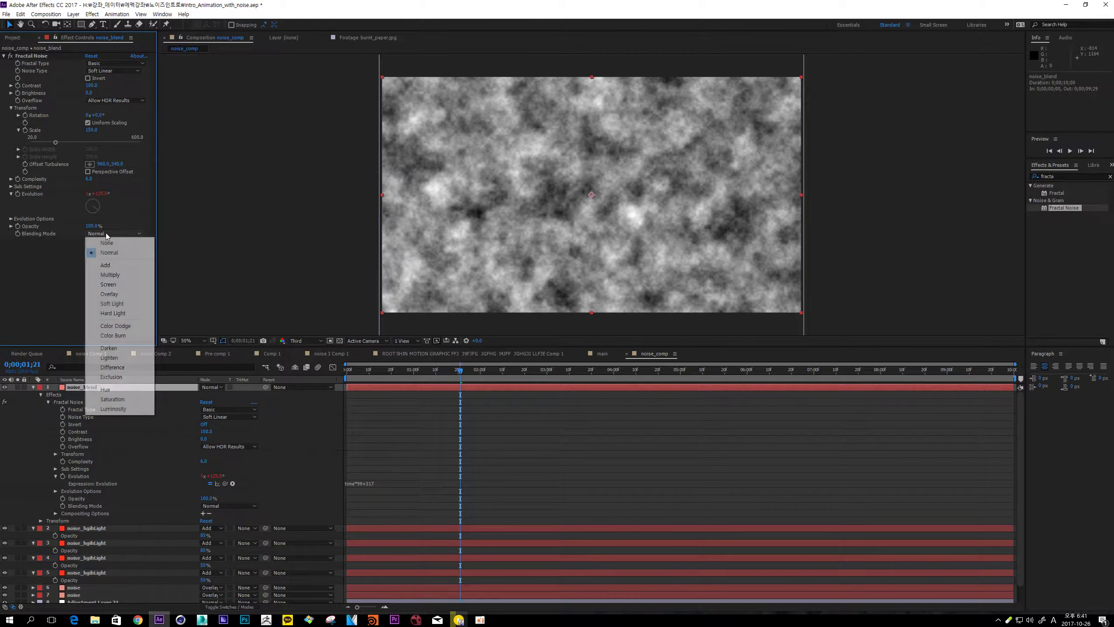
click(109, 294)
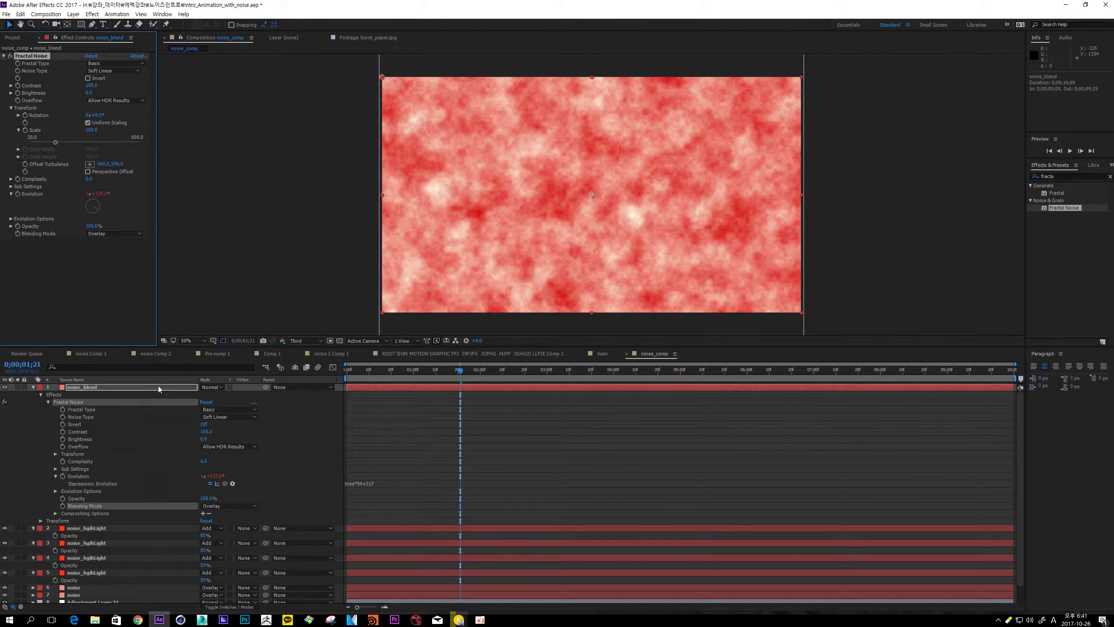
click(211, 387)
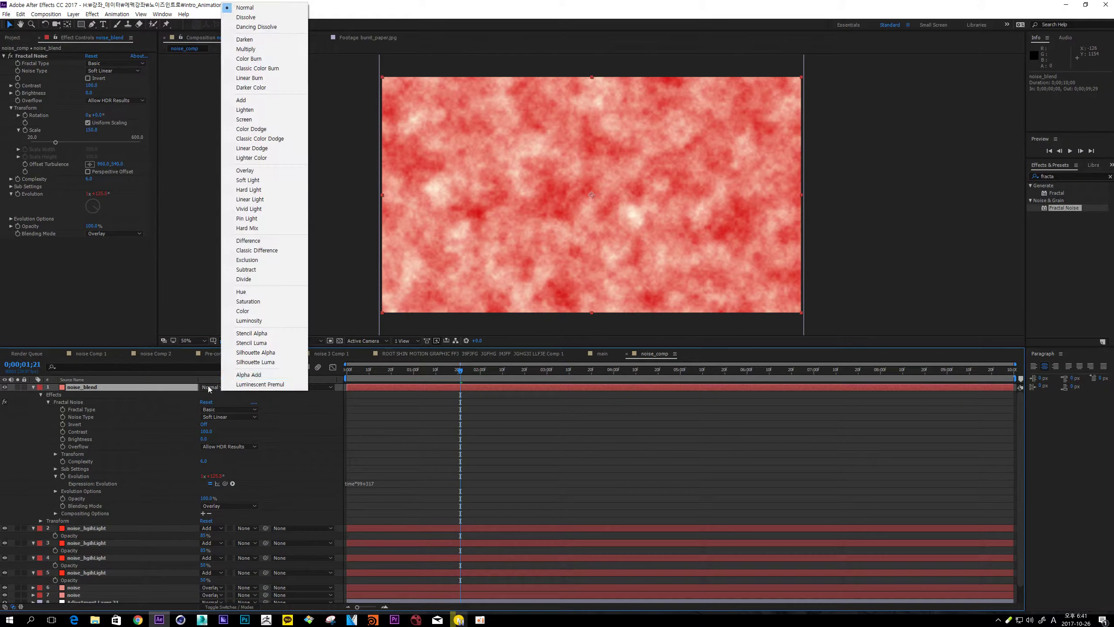
click(248, 172)
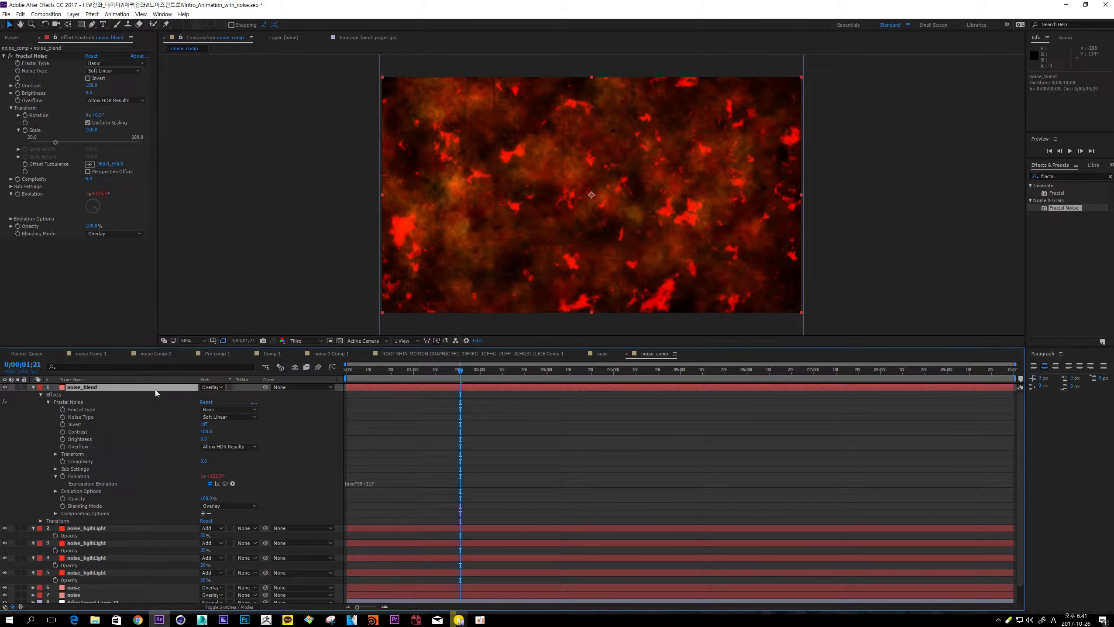
- Reveal the noise_blend layer's opacity, reduce it, and preview the animated composite
key(t)
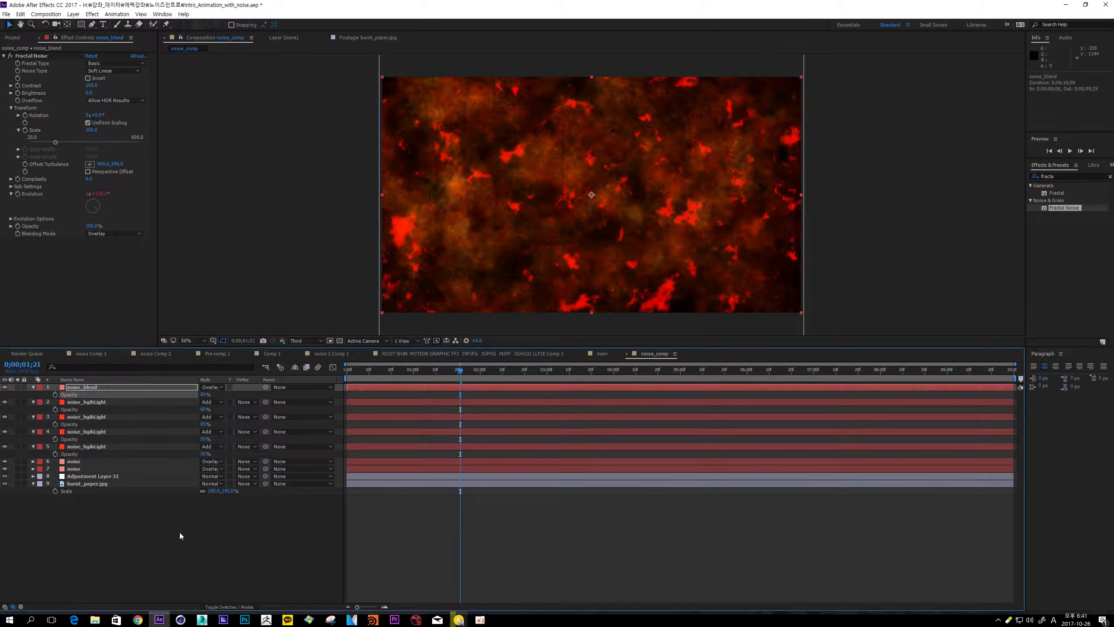
drag(180, 536, 103, 387)
click(446, 504)
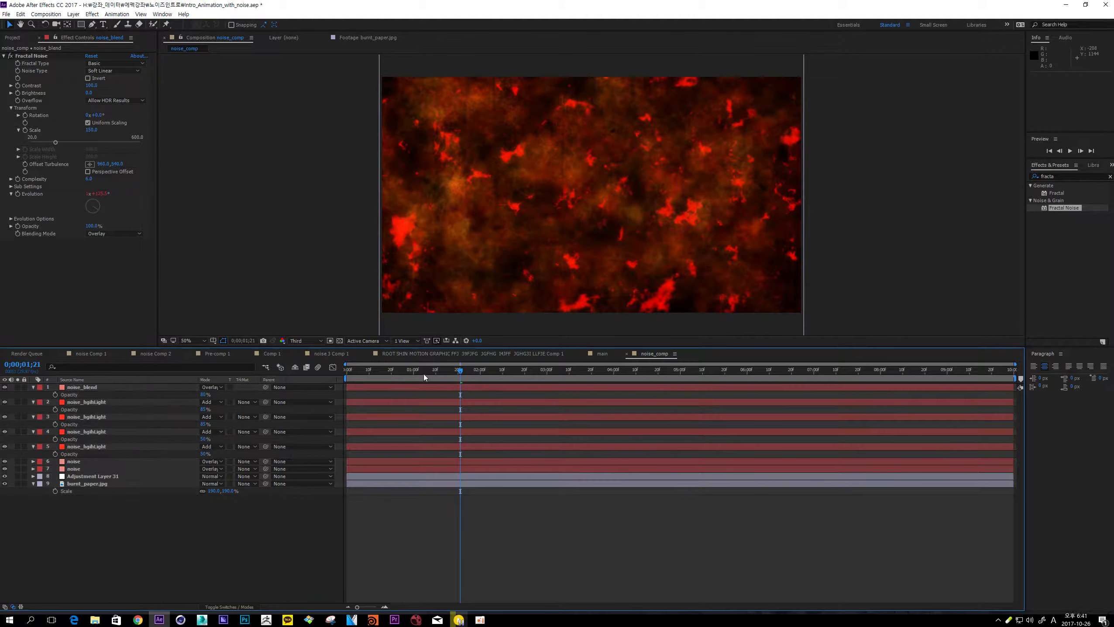
key(space)
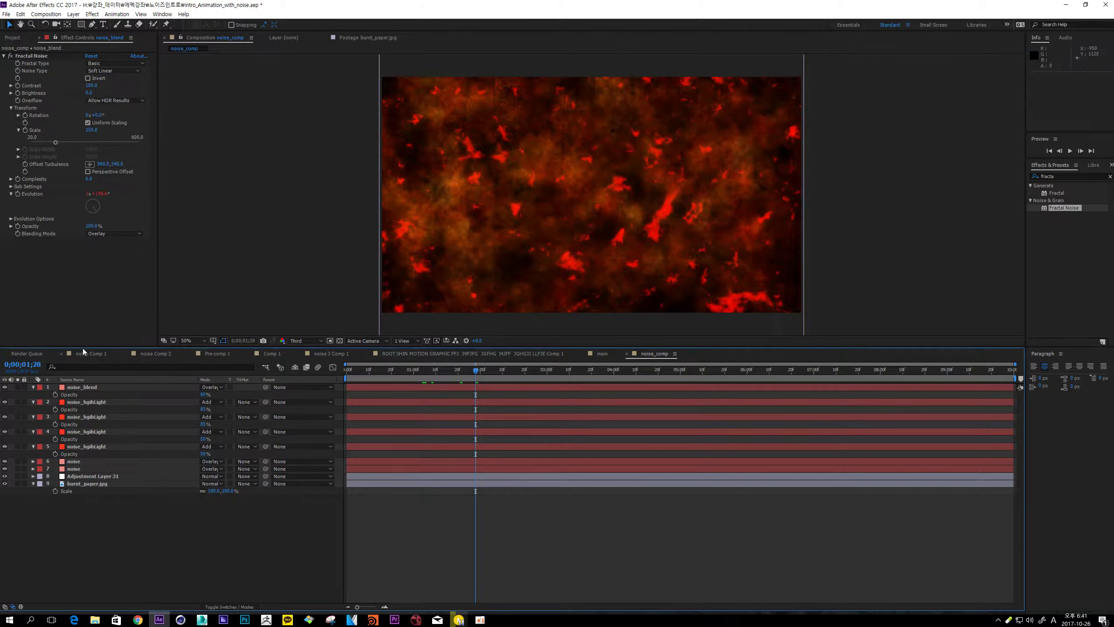
- Lower the opacity of the two upper, unblurred highlight layers to 80%
click(132, 402)
ctrl+click(135, 418)
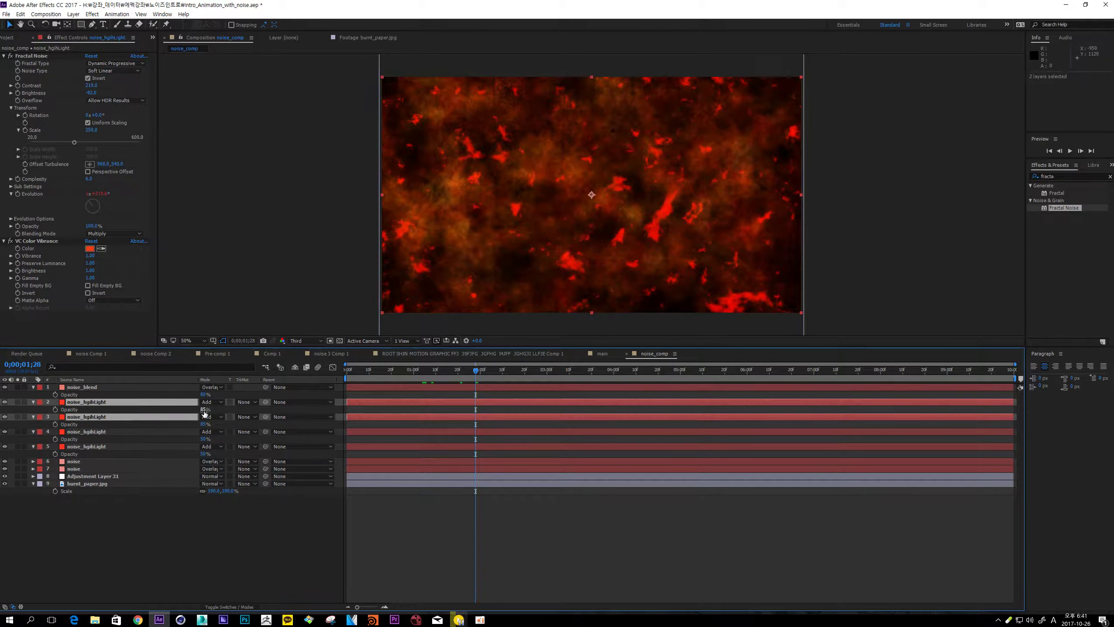
drag(204, 410, 200, 410)
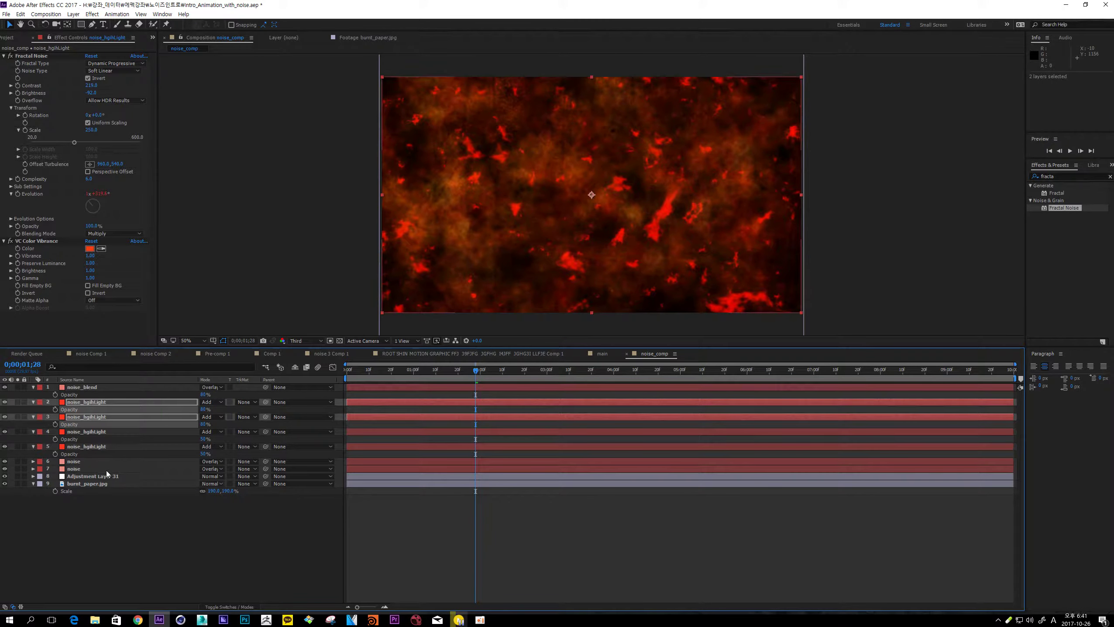
click(98, 478)
- Fine-tune the noise_blend layer's opacity and set it to 65%
click(204, 395)
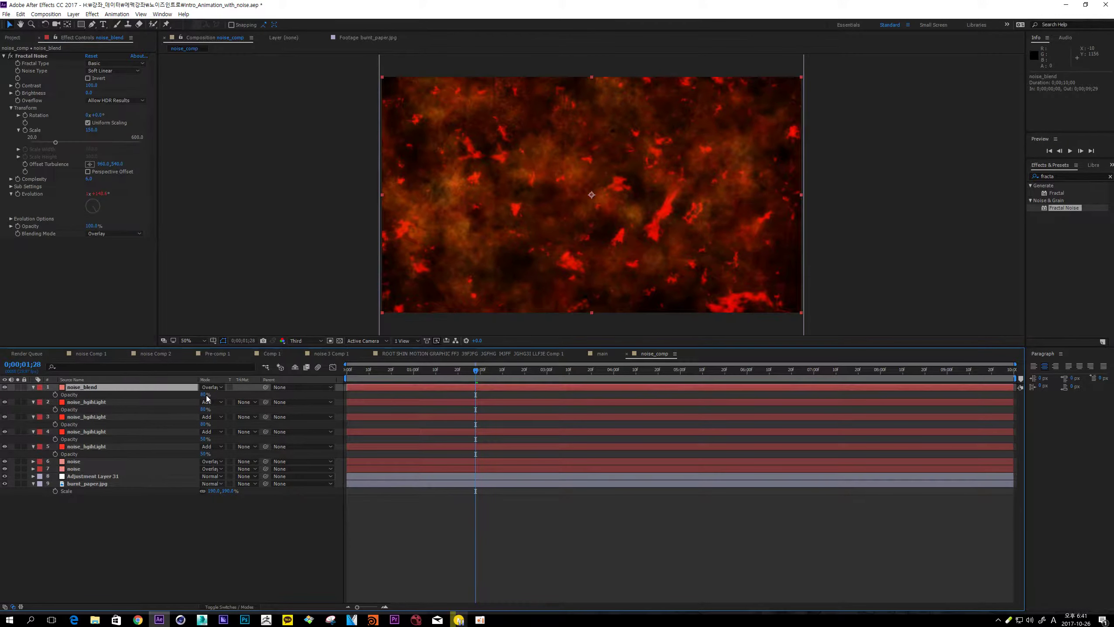
drag(205, 397, 201, 397)
click(430, 530)
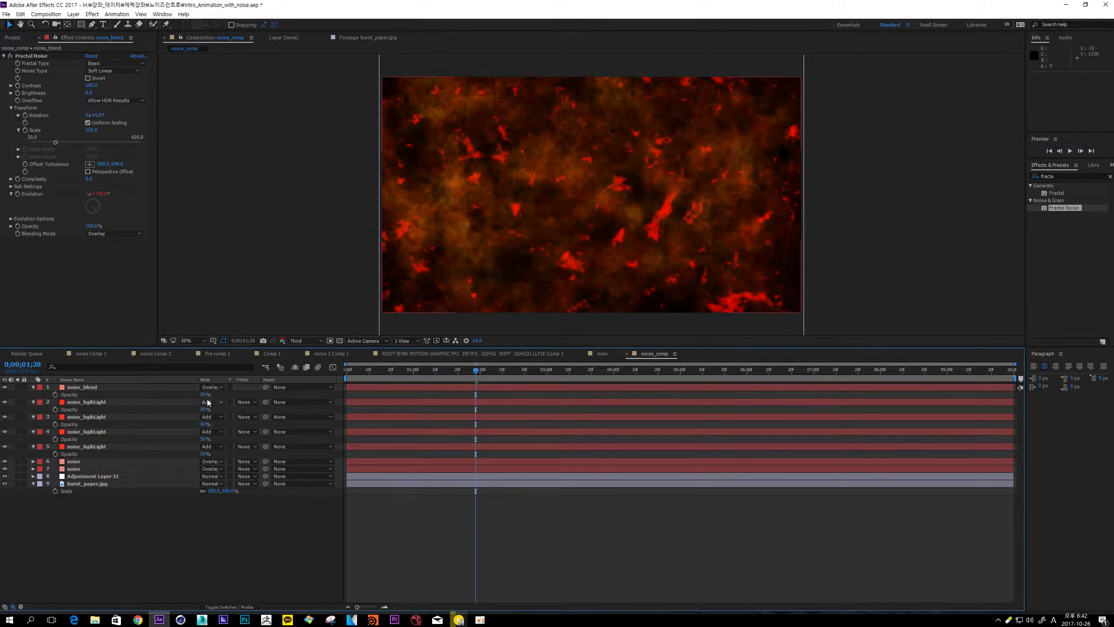
click(205, 394)
text(65)
key(Return)
- Open the main composition and add noise_comp from the project beneath the noise_matte layer
key(Tab)
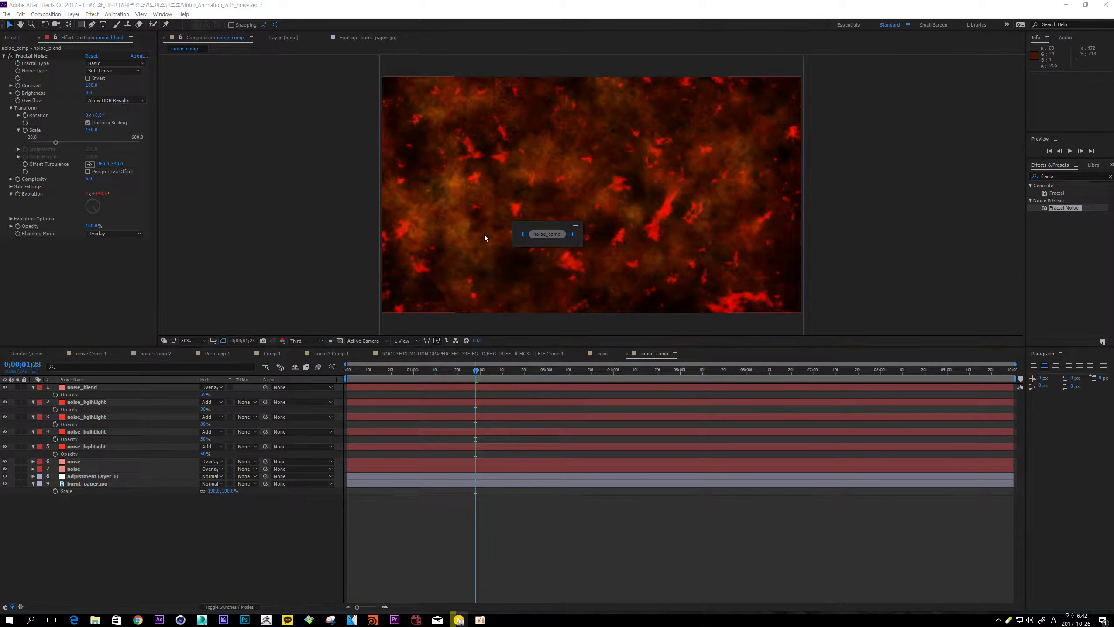
click(435, 506)
click(606, 355)
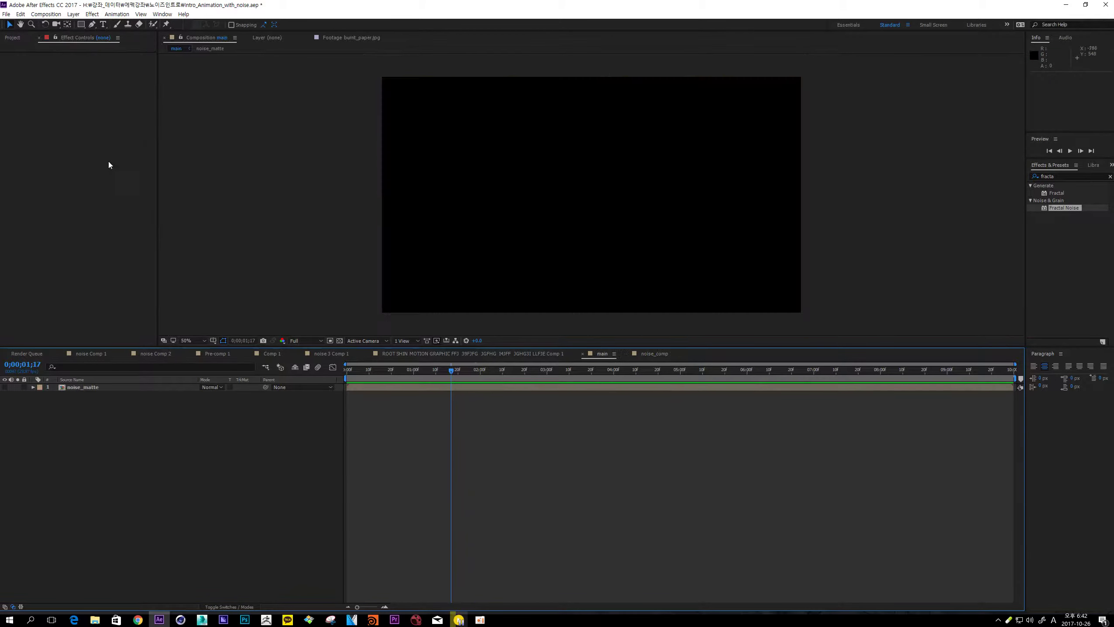
click(12, 38)
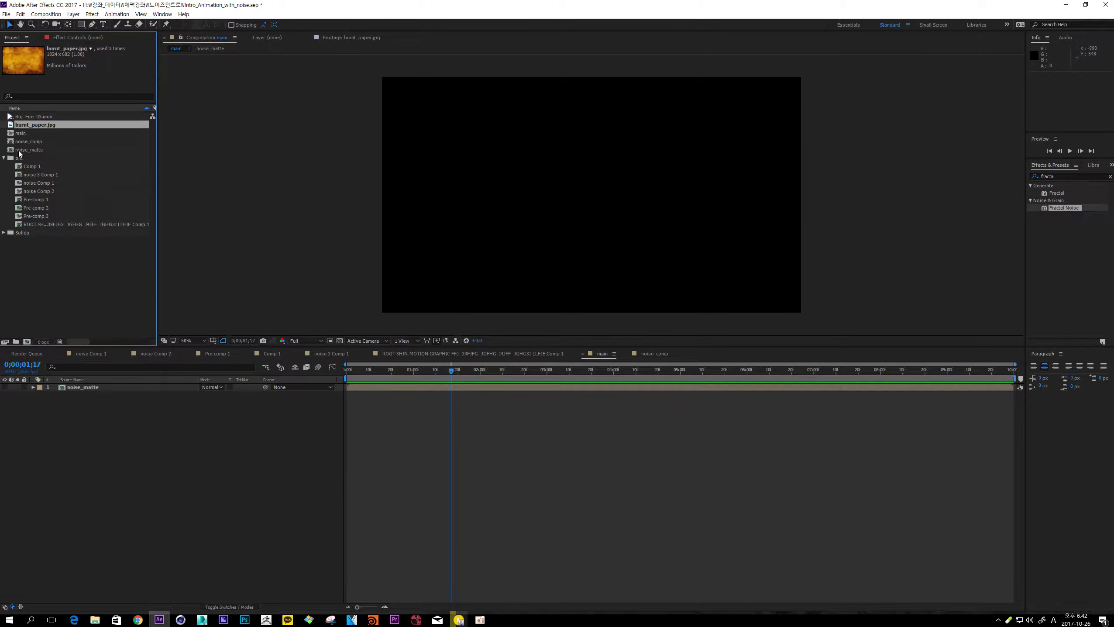
drag(31, 144, 157, 441)
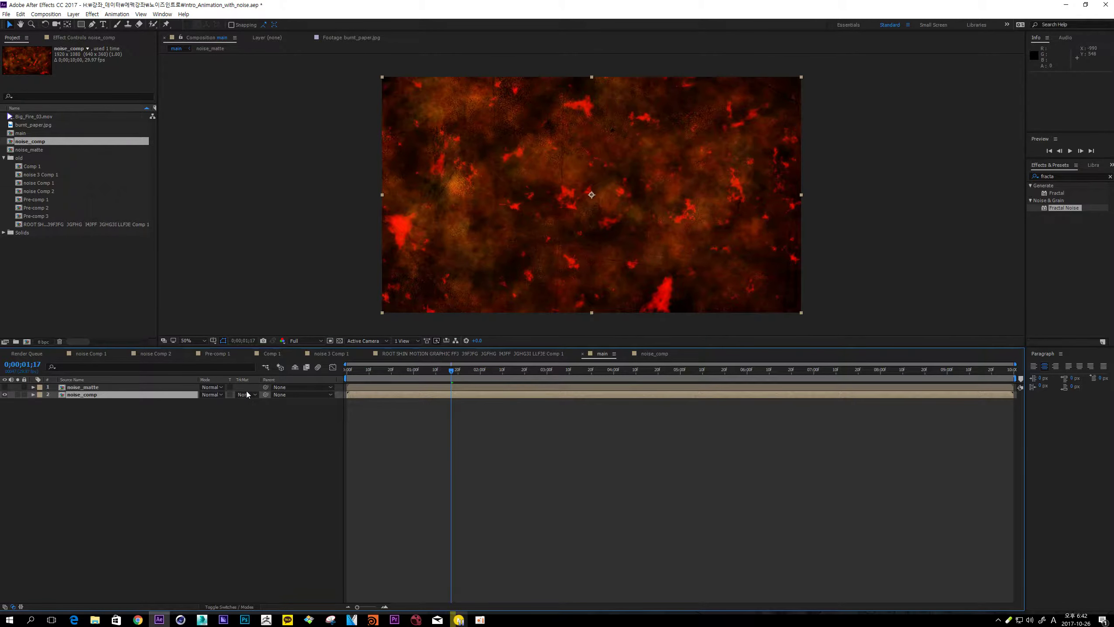
- Apply noise_matte as a luma matte to noise_comp and preview the masked animation at Third resolution
click(245, 395)
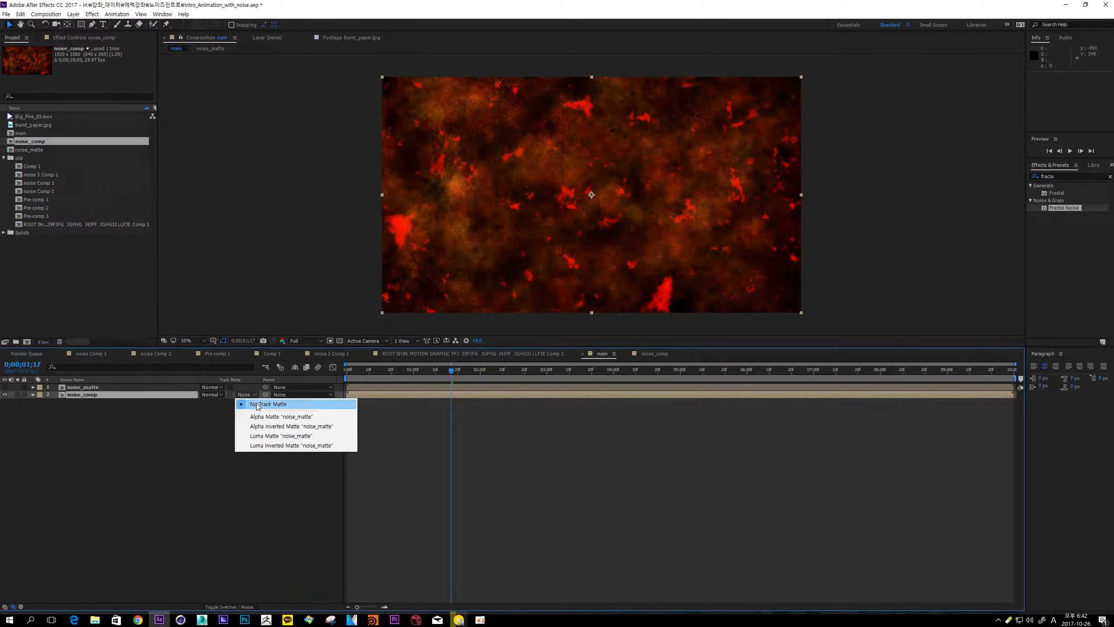
click(278, 441)
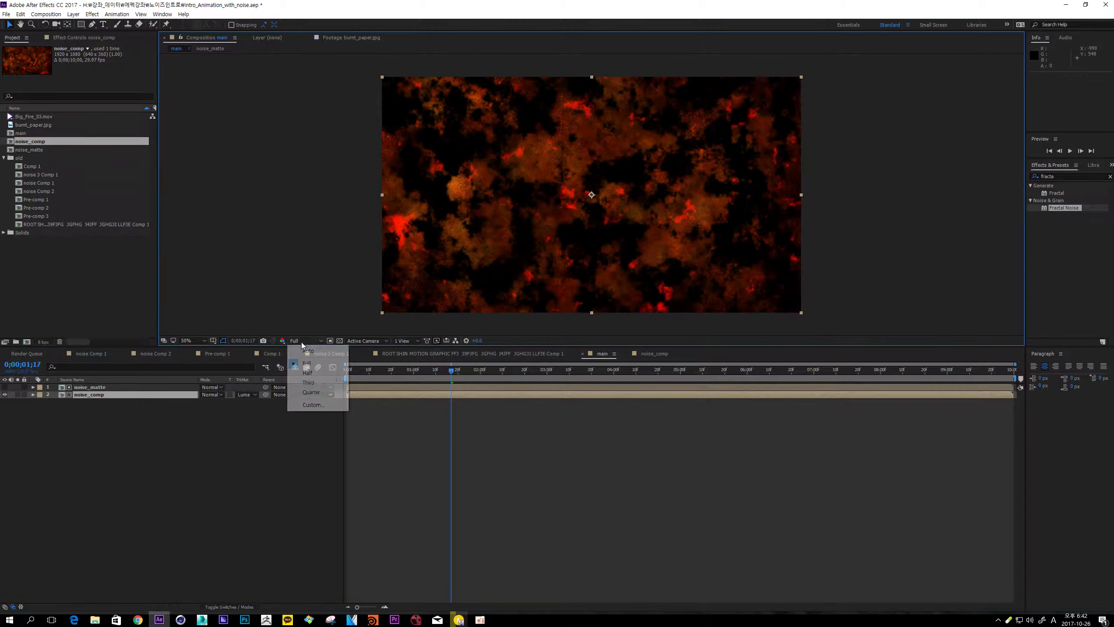
click(317, 384)
key(space)
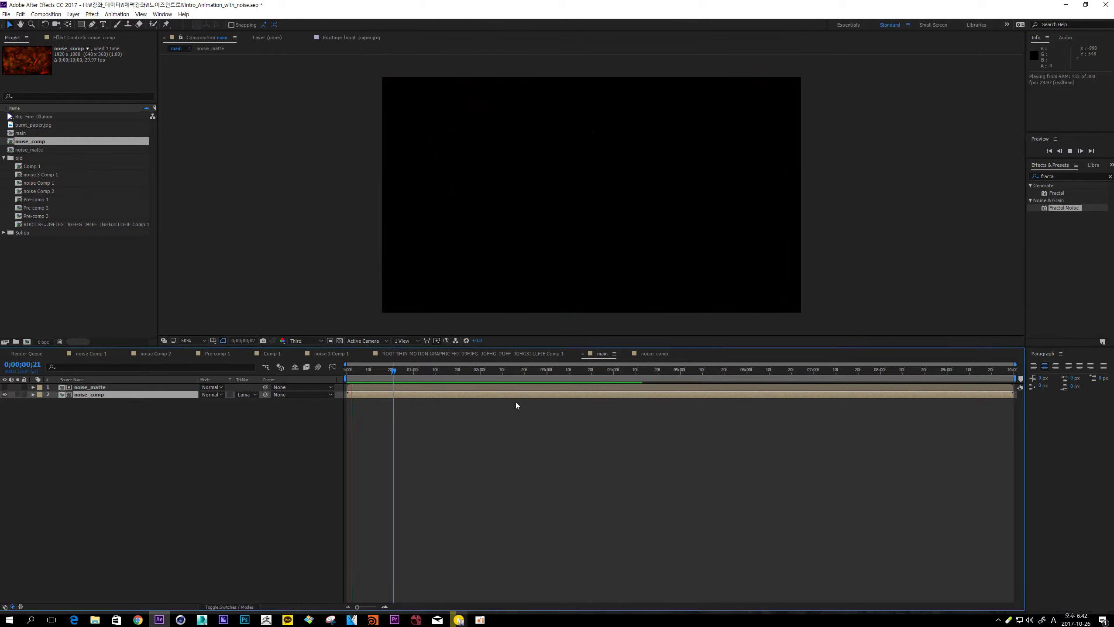
key(space)
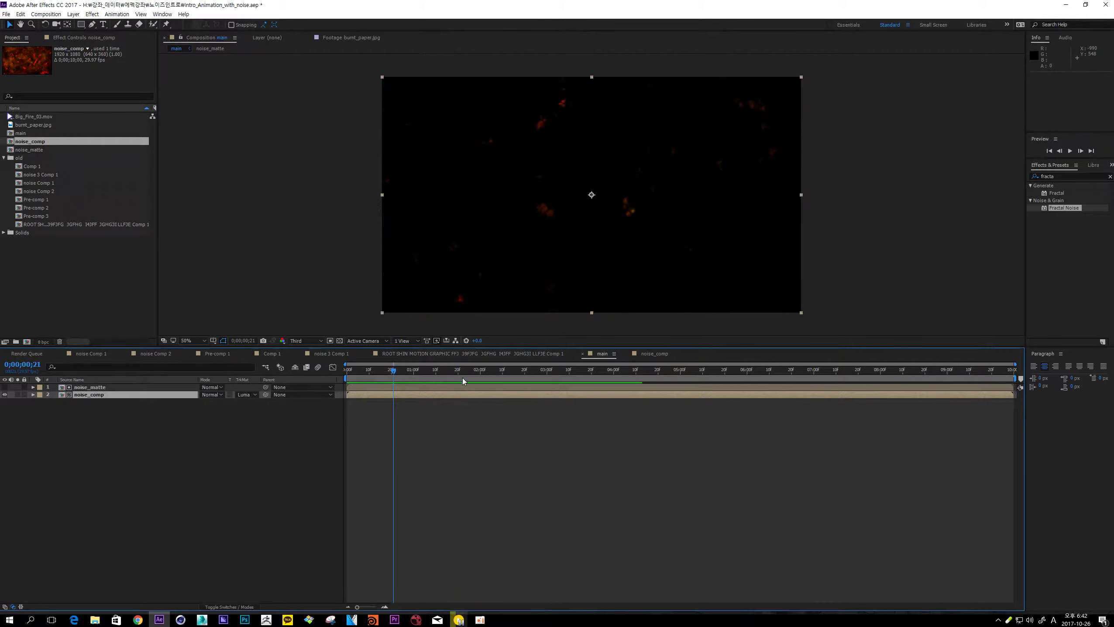
drag(463, 381, 570, 379)
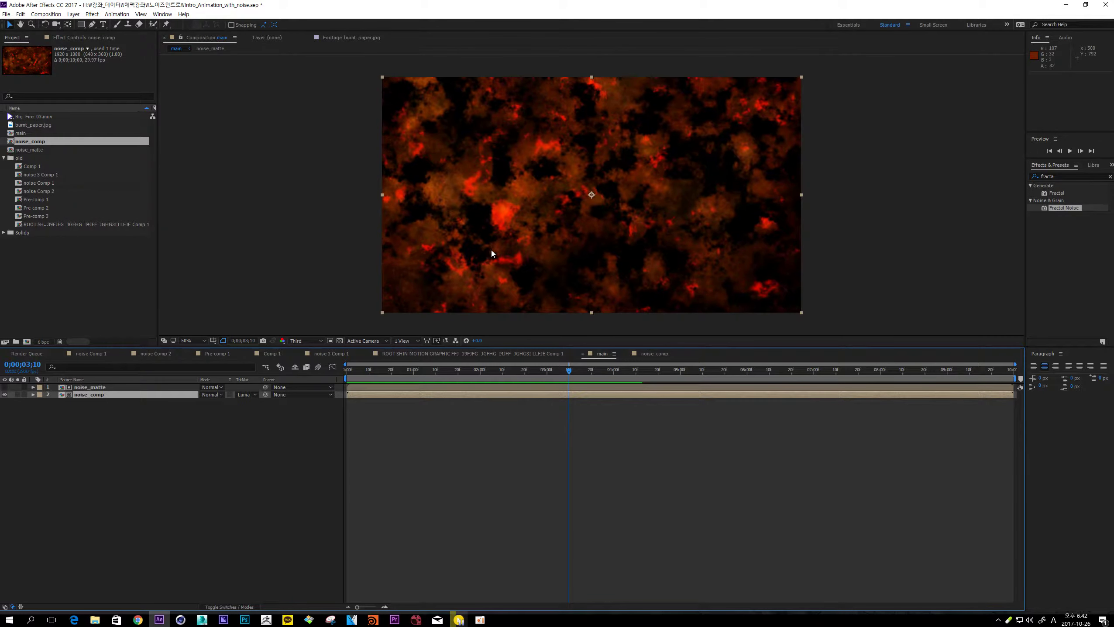
- Pre-compose the noise_matte and noise_comp layers together into a new composition named noise
drag(152, 478, 6, 385)
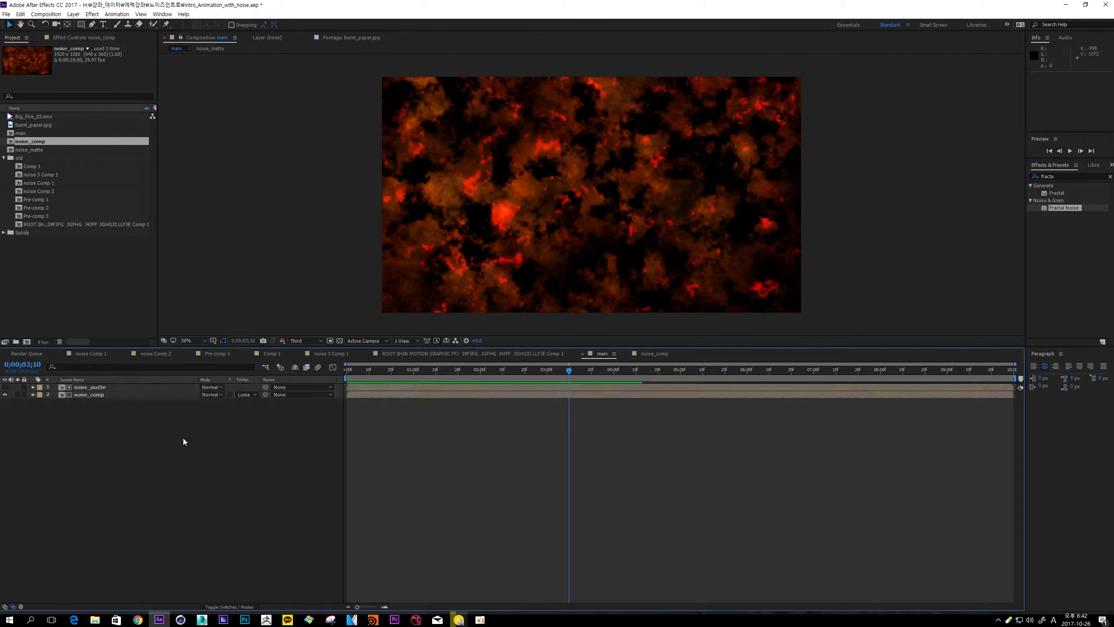
key(ctrl+shift+c)
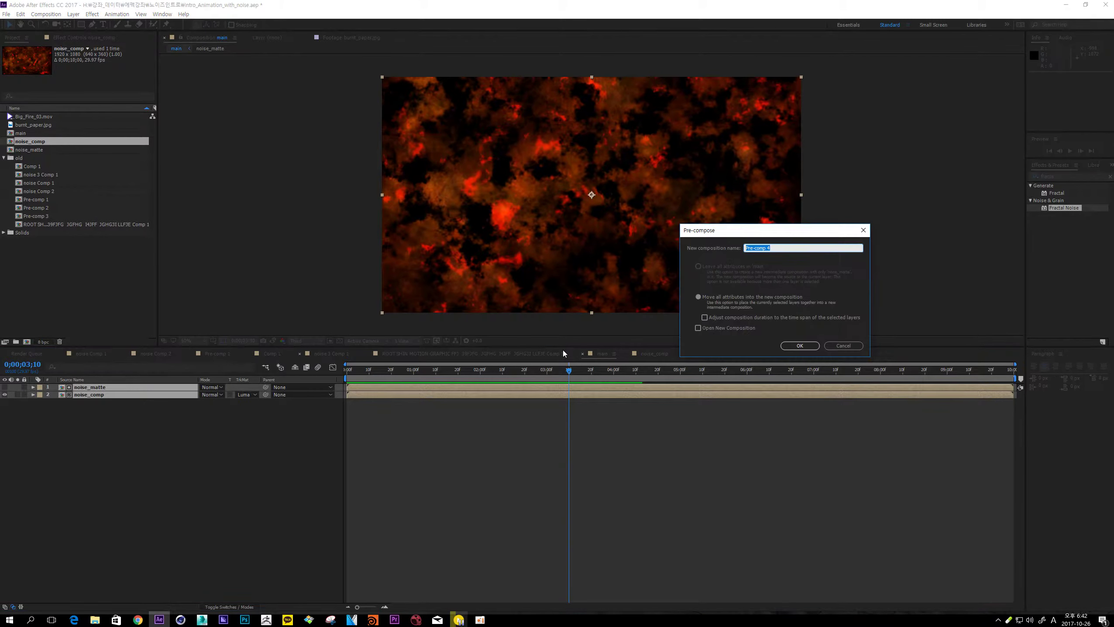
text(noise)
key(Return)
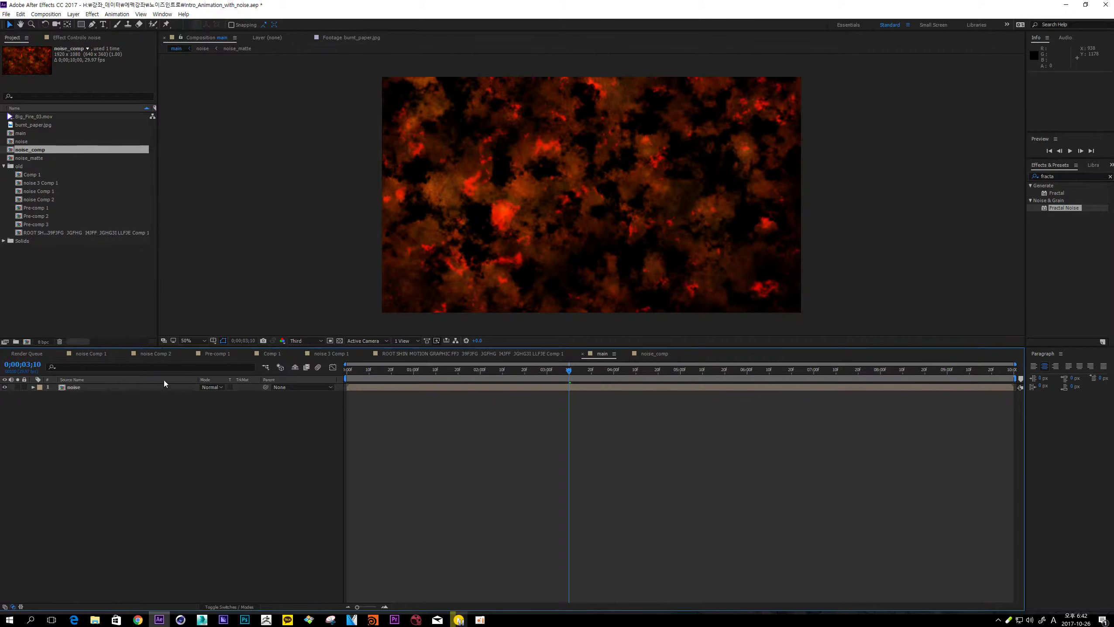
- Duplicate the noise layer and apply the Stylize Glow effect to the lower copy
key(ctrl+d)
click(420, 398)
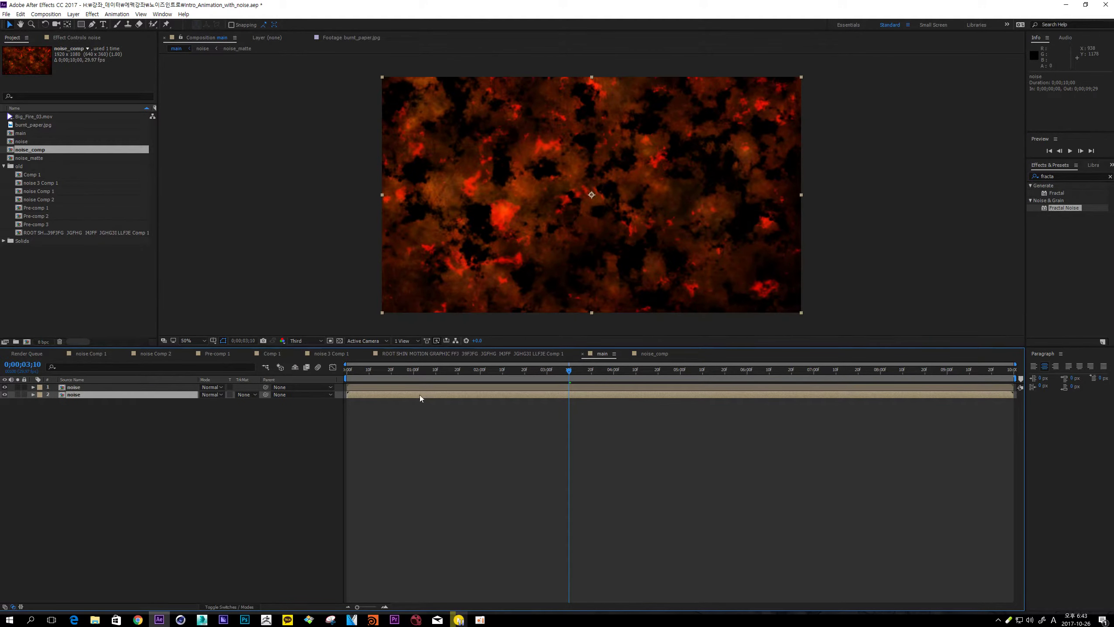
double_click(1059, 177)
text(glow)
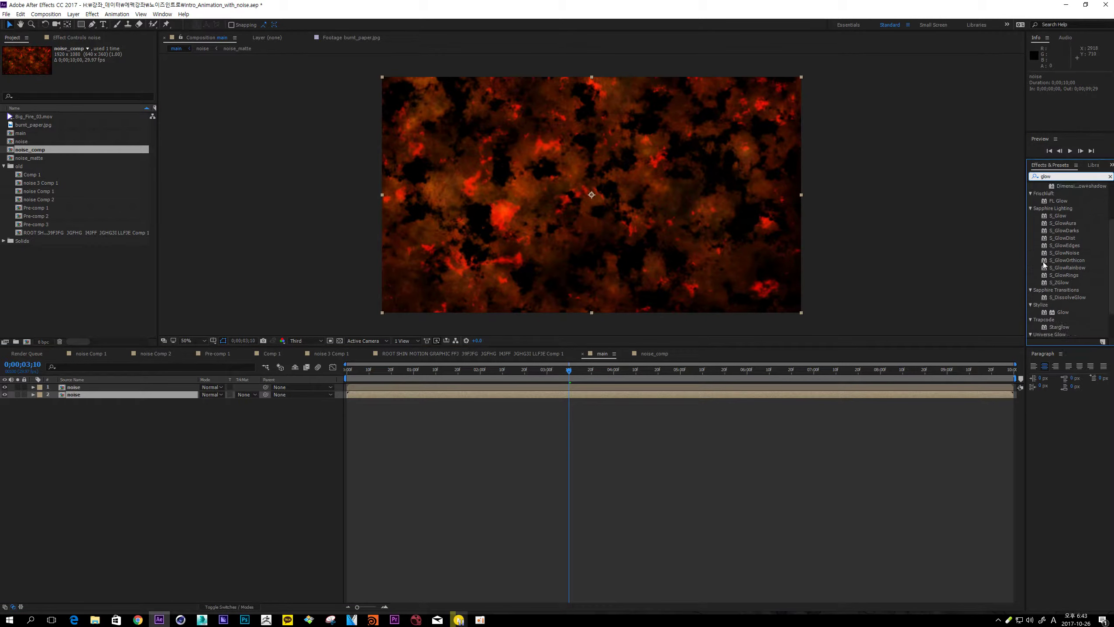
scroll(1044, 264, down, 2)
drag(1063, 274, 124, 398)
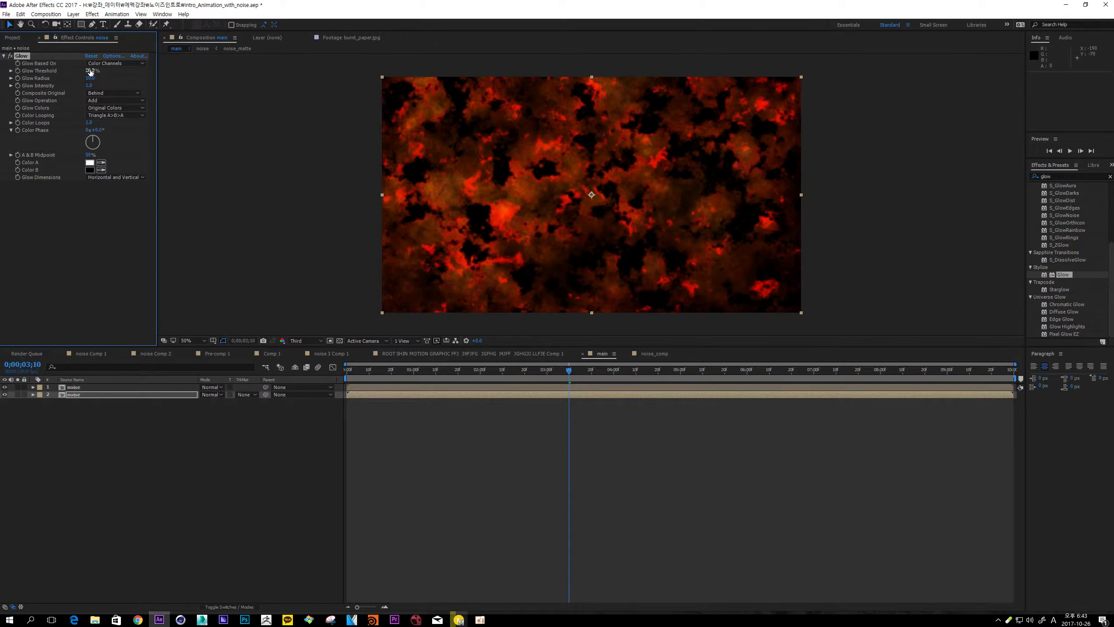
- Fine-tune the glow threshold on the lower noise layer while previewing the animation, and set it to 33%
click(91, 71)
click(493, 467)
key(space)
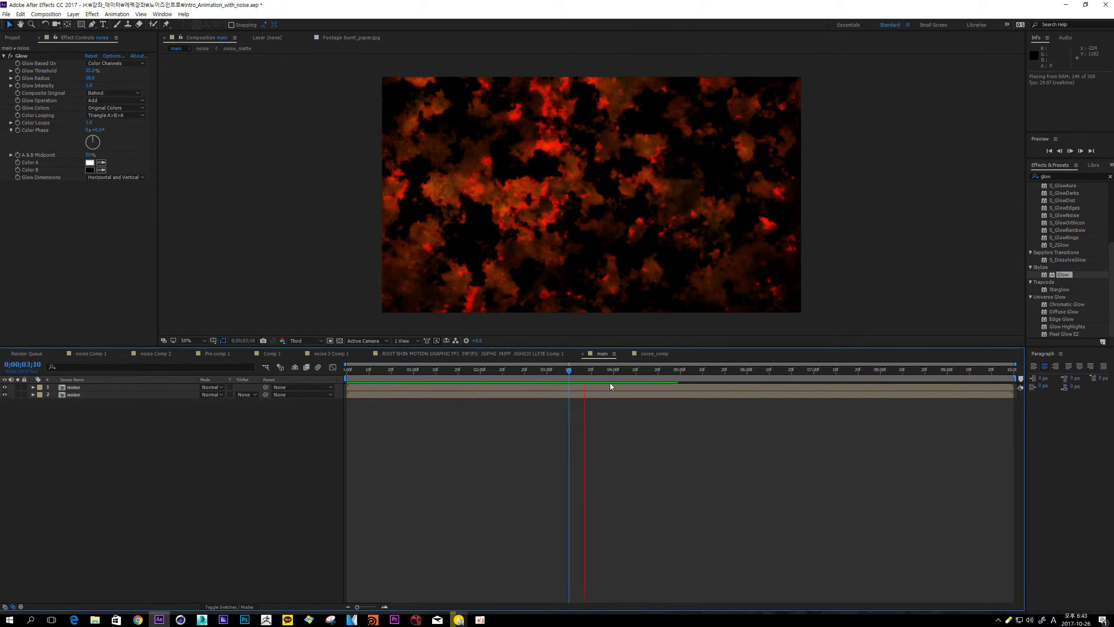
click(91, 71)
text(30)
key(Return)
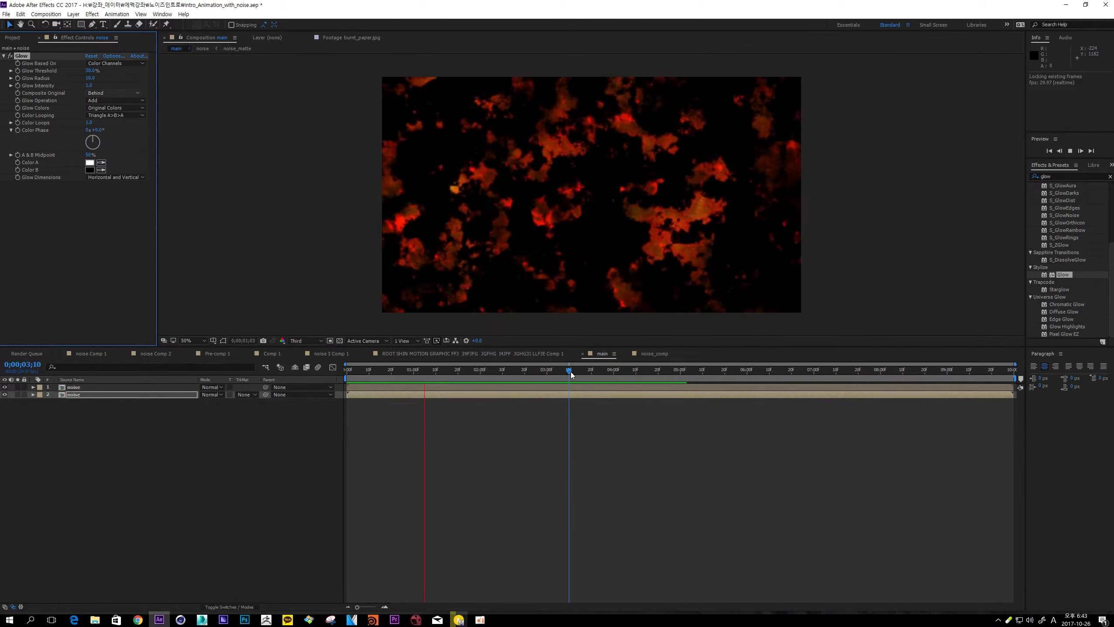
mouse_move(569, 371)
mouse_down()
mouse_move(560, 372)
mouse_move(576, 377)
mouse_up()
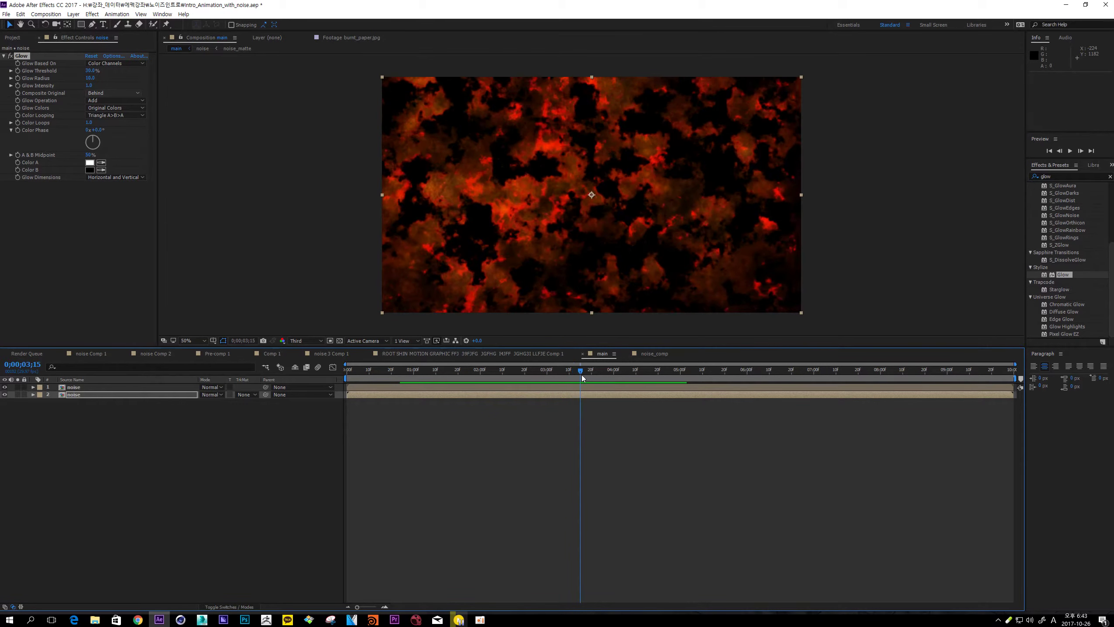
click(91, 71)
text(33)
key(Return)
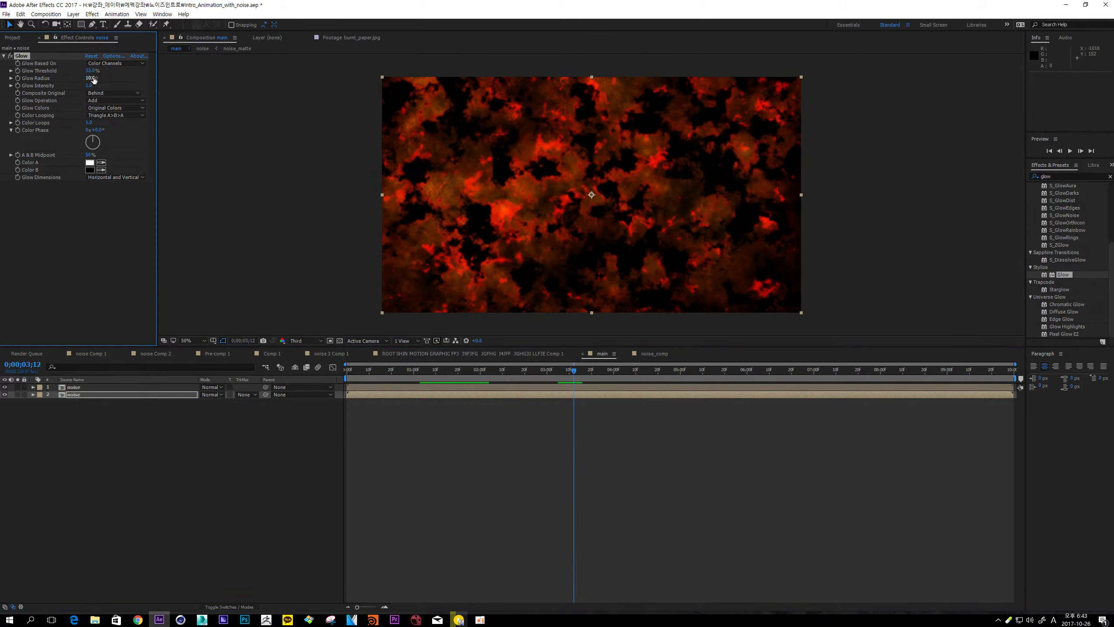
- Toggle the lower noise layer's visibility repeatedly to compare the image with and without the glow
click(6, 396)
click(6, 395)
click(6, 395)
click(5, 395)
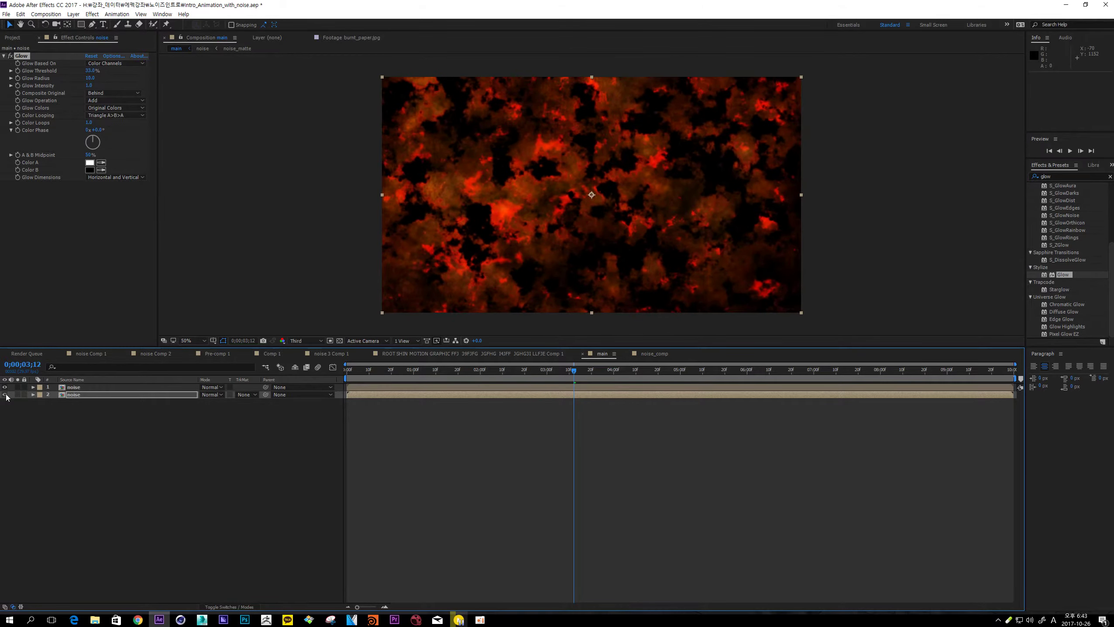
click(6, 396)
click(6, 395)
click(6, 395)
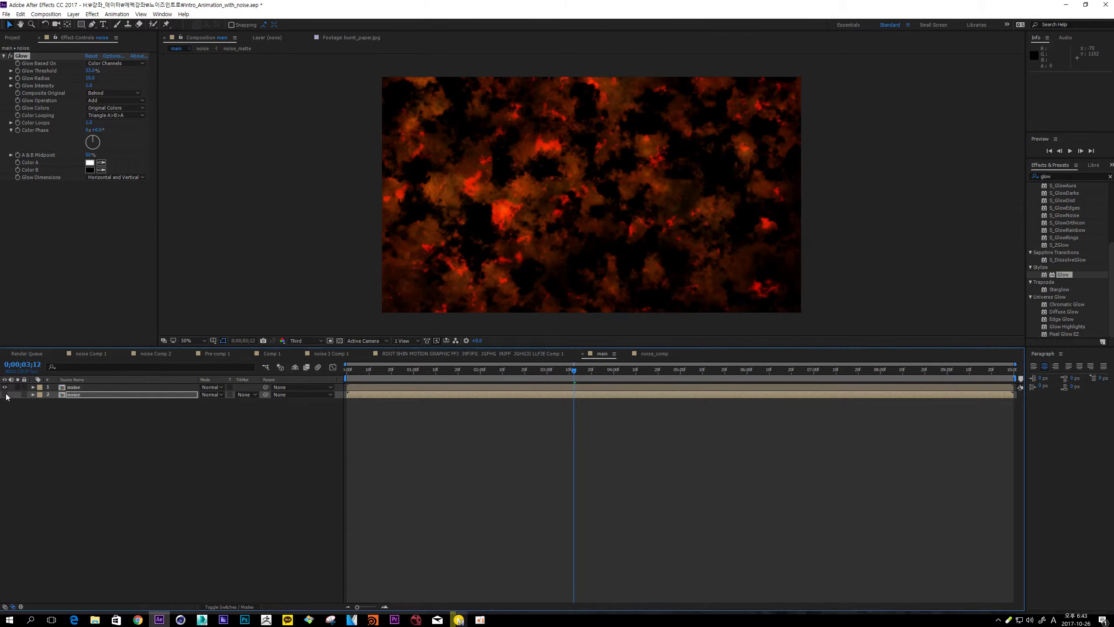
click(6, 395)
click(5, 394)
click(4, 395)
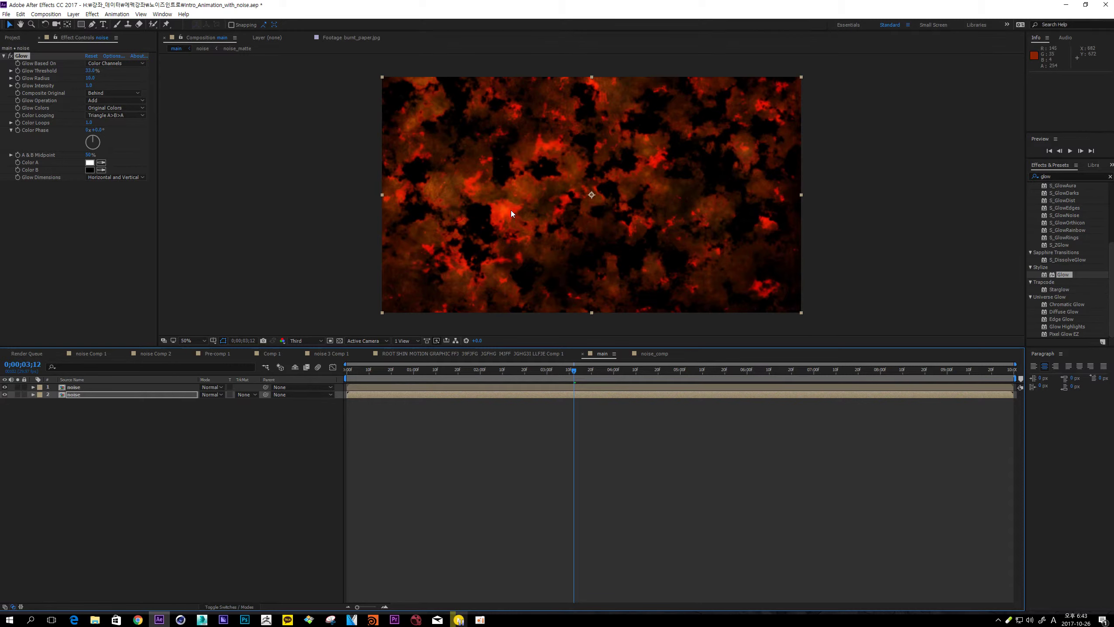
- Preview the main composition with the glow layer and scrub to about 0;00;03;20
click(575, 483)
key(space)
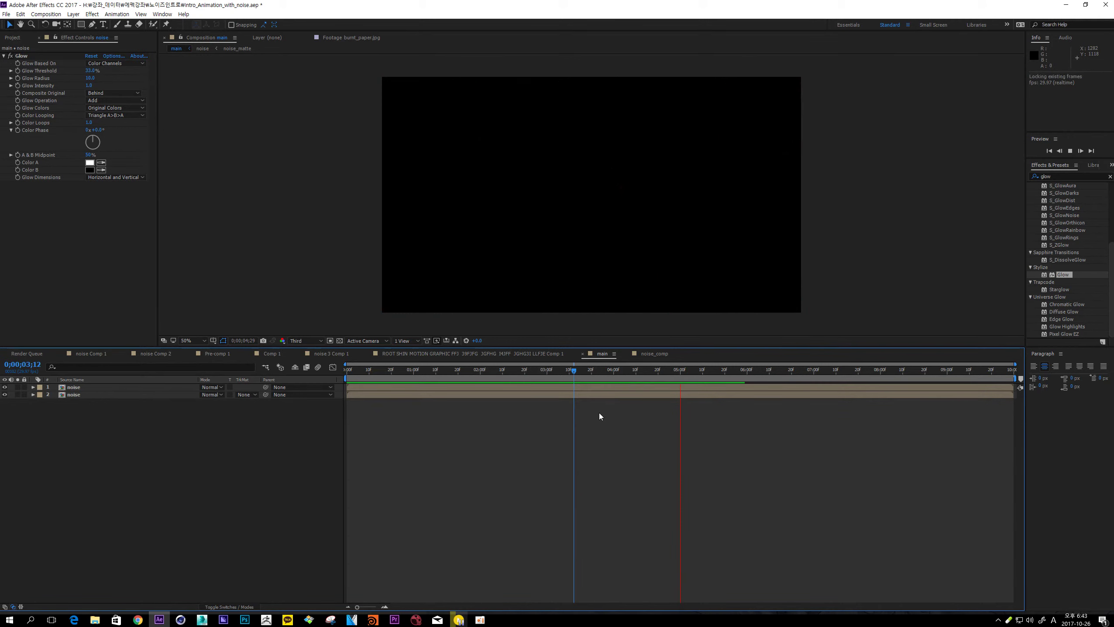
mouse_move(574, 380)
mouse_down()
mouse_move(549, 376)
mouse_move(601, 374)
mouse_move(592, 375)
mouse_up()
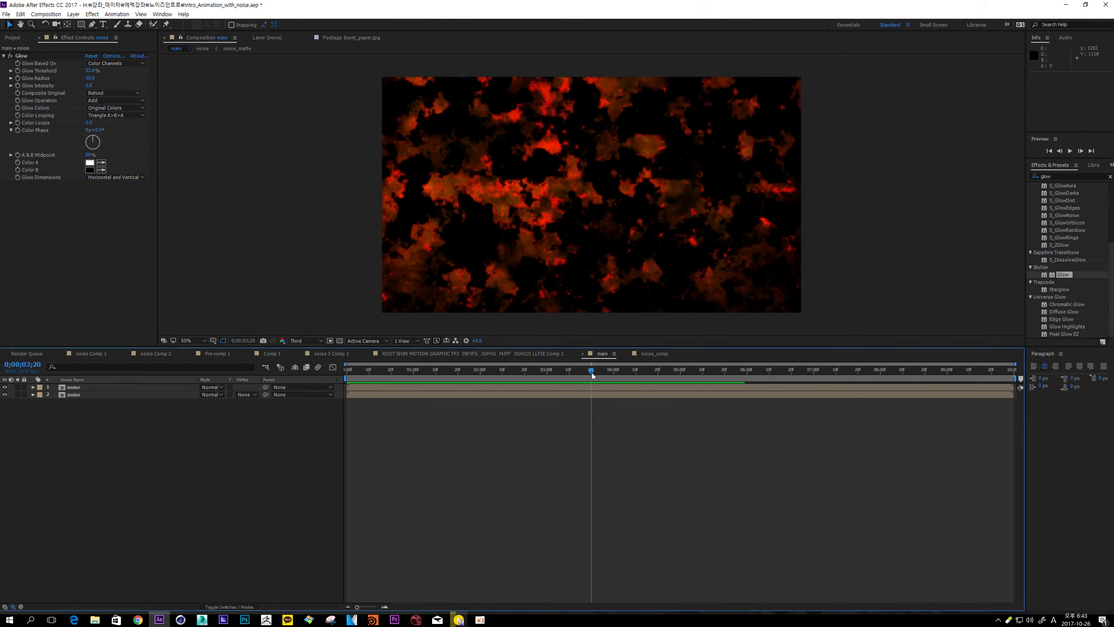